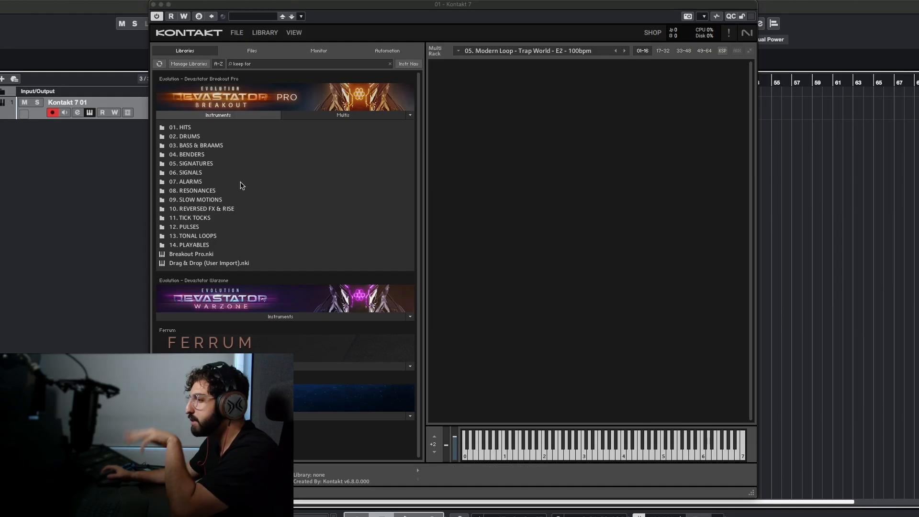
Load the multi "05. Score Intro - Inconvenience" from Devastator Breakout Pro's Score Intro Stems and audition it
{"action": "left_click", "coordinate": [329, 115]}
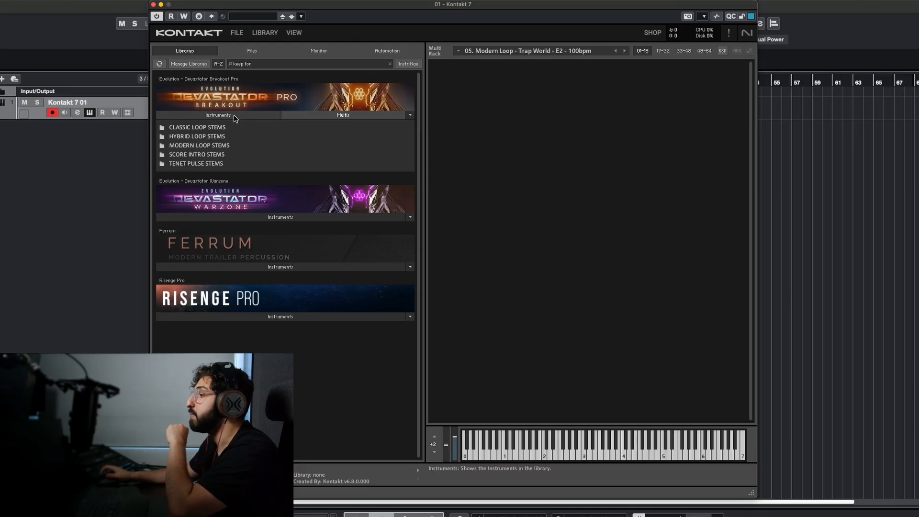
{"action": "double_click", "coordinate": [209, 137]}
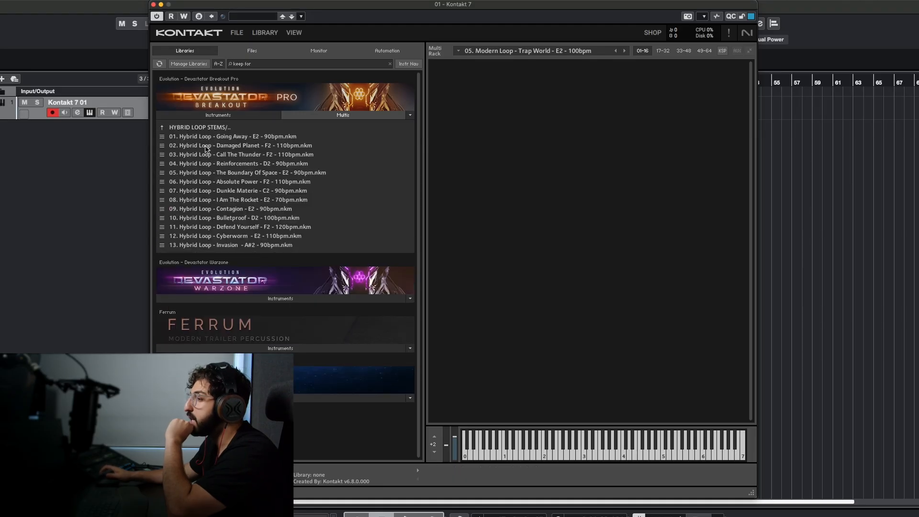
{"action": "double_click", "coordinate": [204, 129]}
{"action": "double_click", "coordinate": [210, 158]}
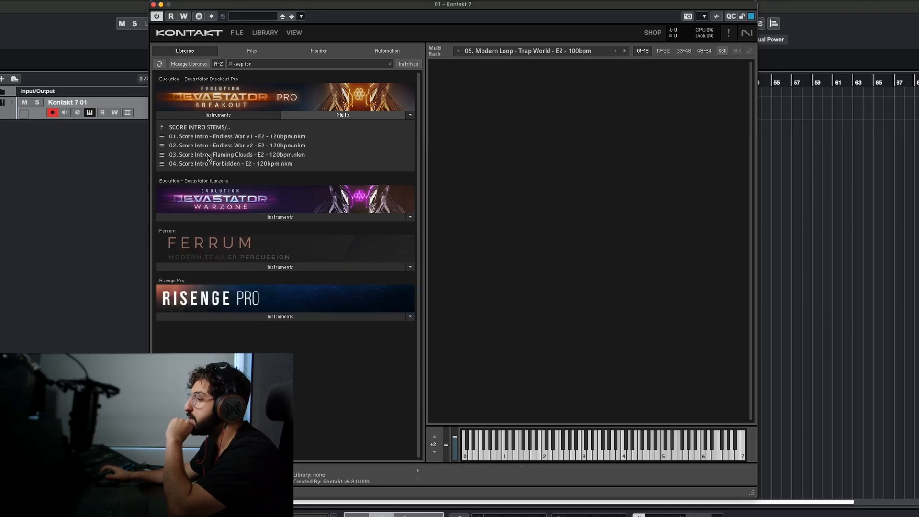
{"action": "double_click", "coordinate": [219, 173]}
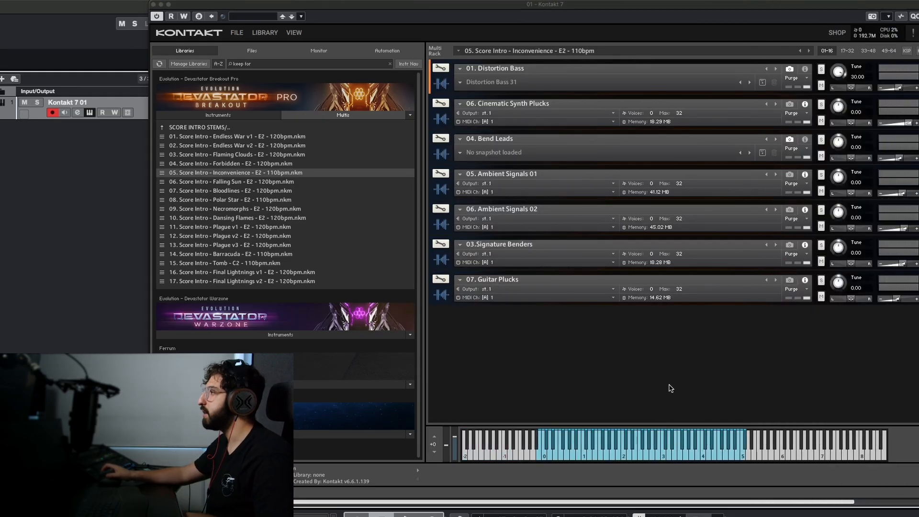
{"action": "key", "text": "space"}
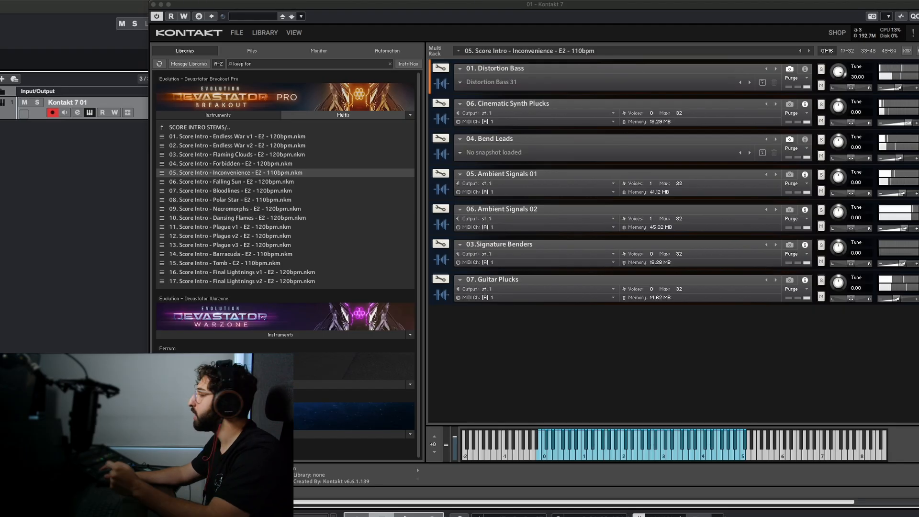
Remove every instrument of the Score Intro - Inconvenience multi from the rack
{"action": "key", "text": "BackSpace"}
{"action": "key", "text": "BackSpace"}
{"action": "key", "text": "BackSpace"}
{"action": "key", "text": "BackSpace"}
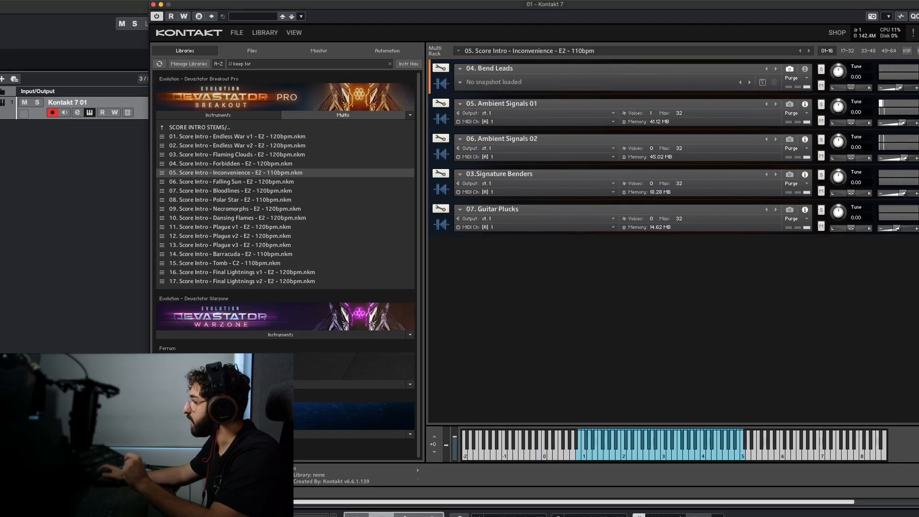
{"action": "key", "text": "BackSpace"}
{"action": "key", "text": "BackSpace"}
{"action": "key", "text": "BackSpace"}
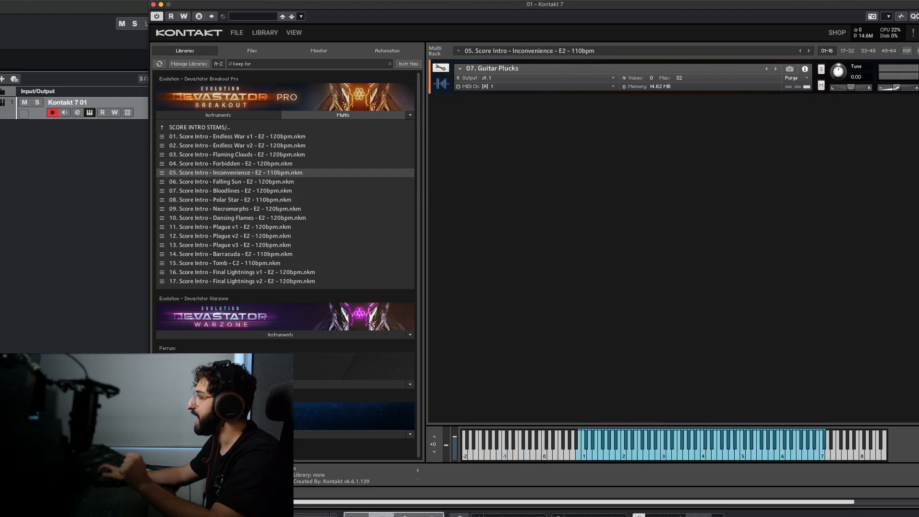
Load the Breakout Pro.nki instrument from the Devastator Breakout Pro library and bring its full interface into view
{"action": "left_click", "coordinate": [173, 128]}
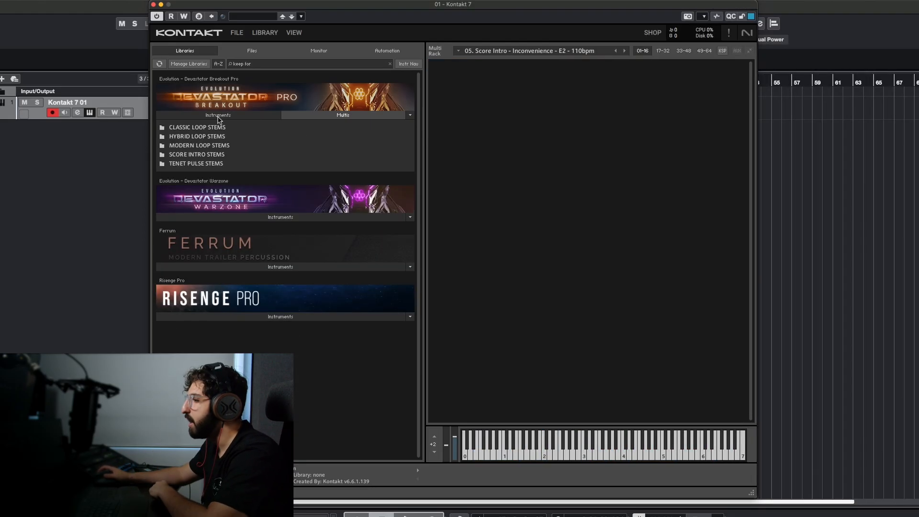
{"action": "left_click", "coordinate": [197, 116]}
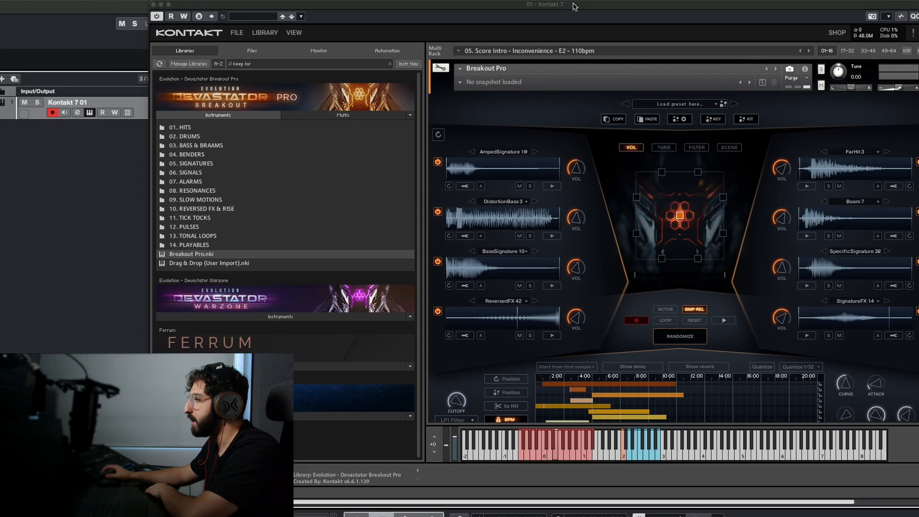
{"action": "left_click_drag", "start_coordinate": [574, 6], "coordinate": [468, 7]}
{"action": "scroll", "coordinate": [700, 172], "scroll_direction": "down", "scroll_amount": 1}
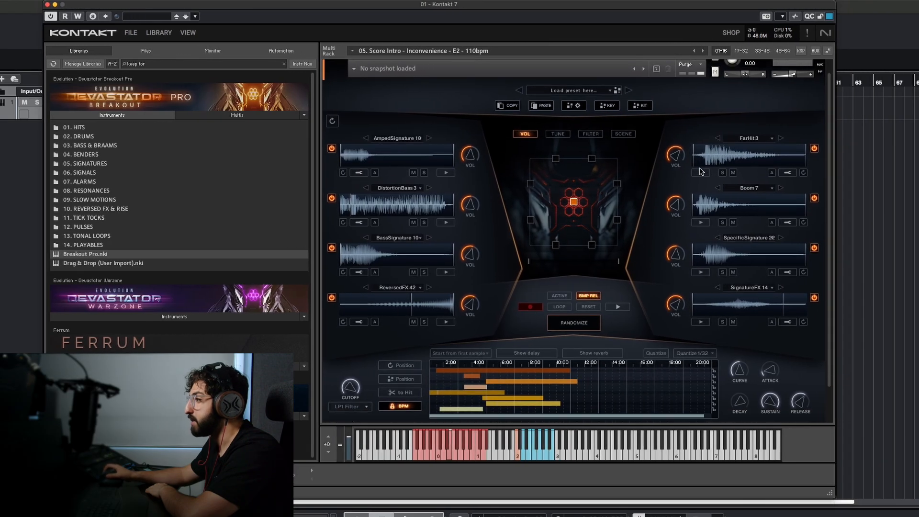
{"action": "scroll", "coordinate": [700, 172], "scroll_direction": "down", "scroll_amount": 1}
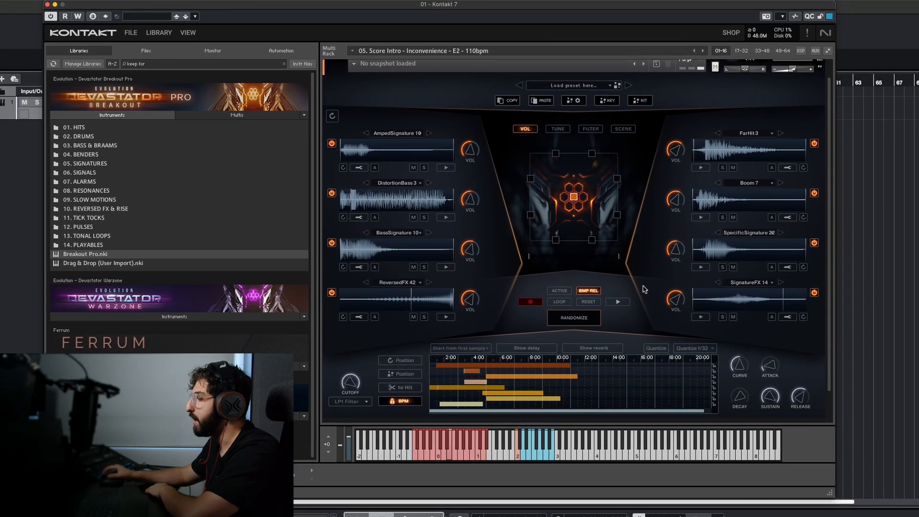
{"action": "scroll", "coordinate": [644, 289], "scroll_direction": "down", "scroll_amount": 1}
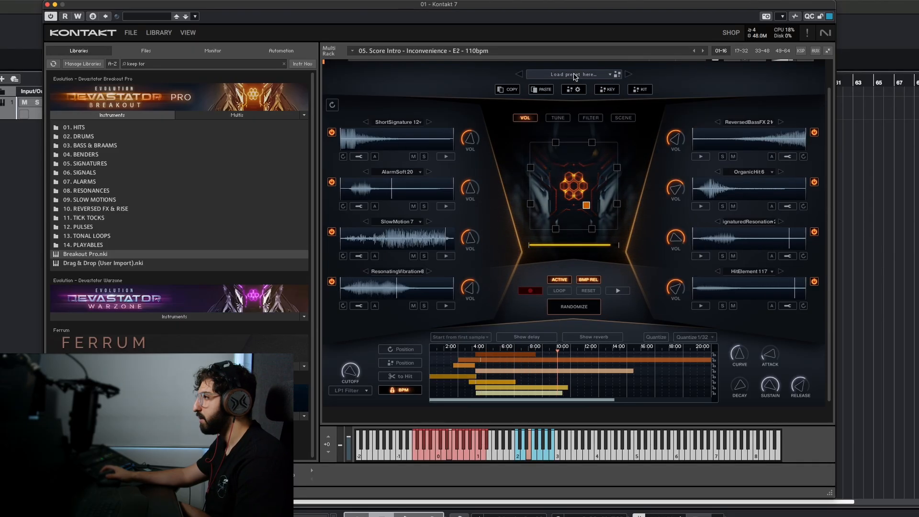
Load the Hybrid Bass preset from the Bass & Brass category of the KeepForest presets in All Keys mode
{"action": "left_click", "coordinate": [575, 76]}
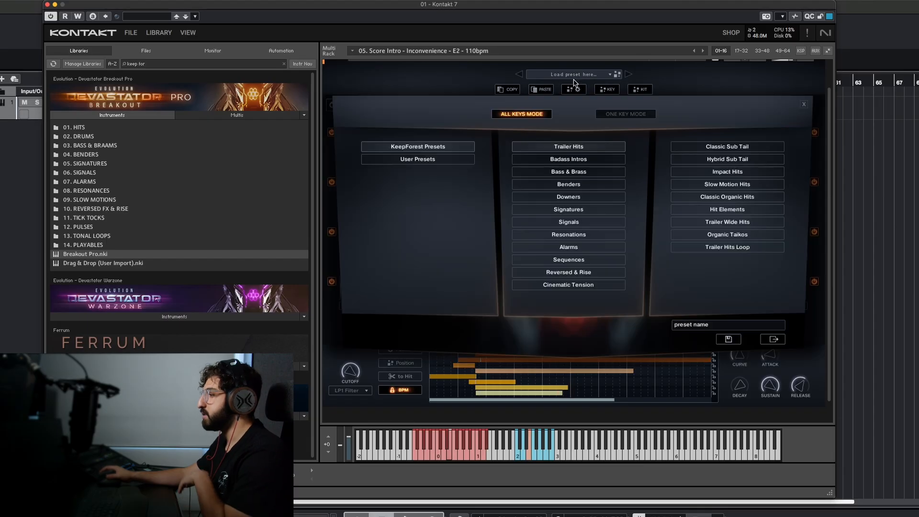
{"action": "scroll", "coordinate": [582, 144], "scroll_direction": "up", "scroll_amount": 1}
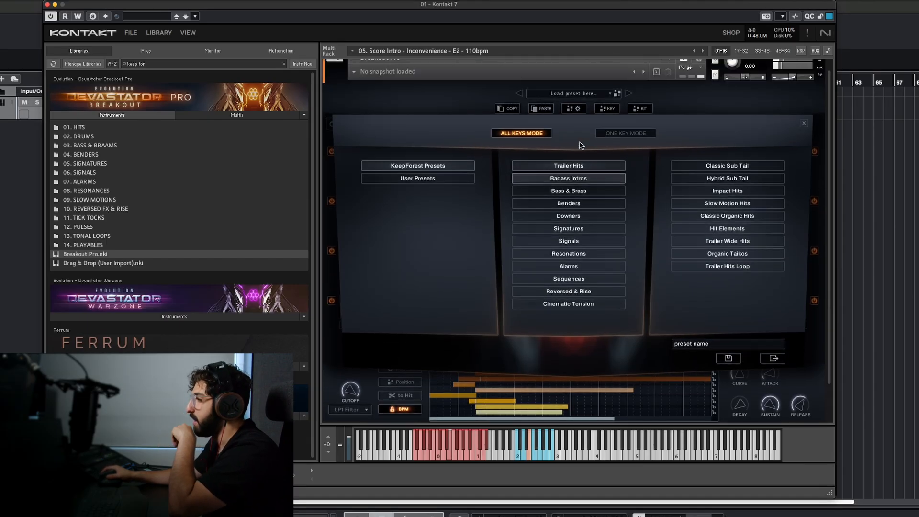
{"action": "scroll", "coordinate": [581, 145], "scroll_direction": "down", "scroll_amount": 1}
{"action": "left_click", "coordinate": [575, 91]}
{"action": "left_click", "coordinate": [575, 91]}
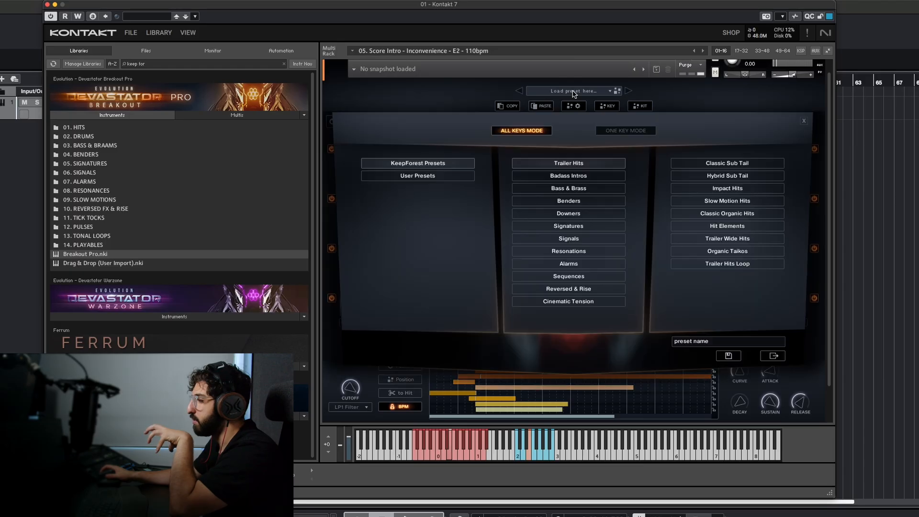
{"action": "left_click", "coordinate": [417, 164]}
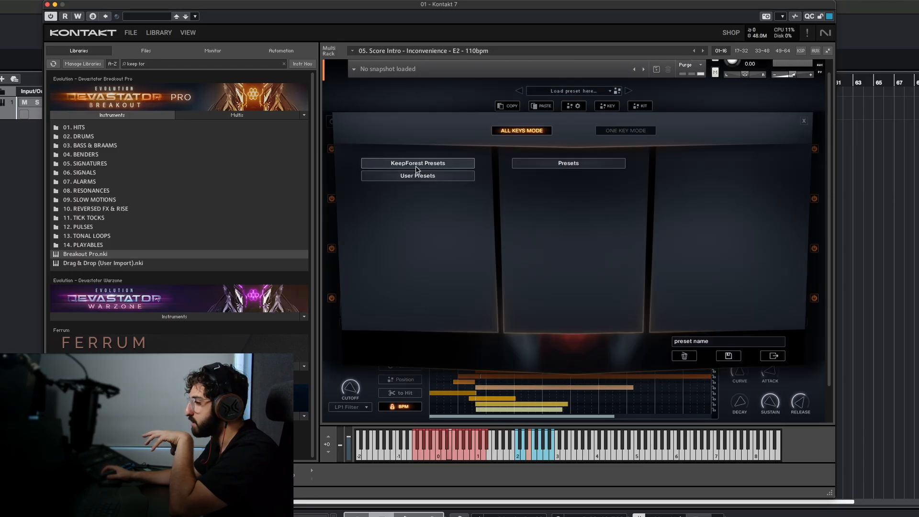
{"action": "left_click", "coordinate": [417, 165]}
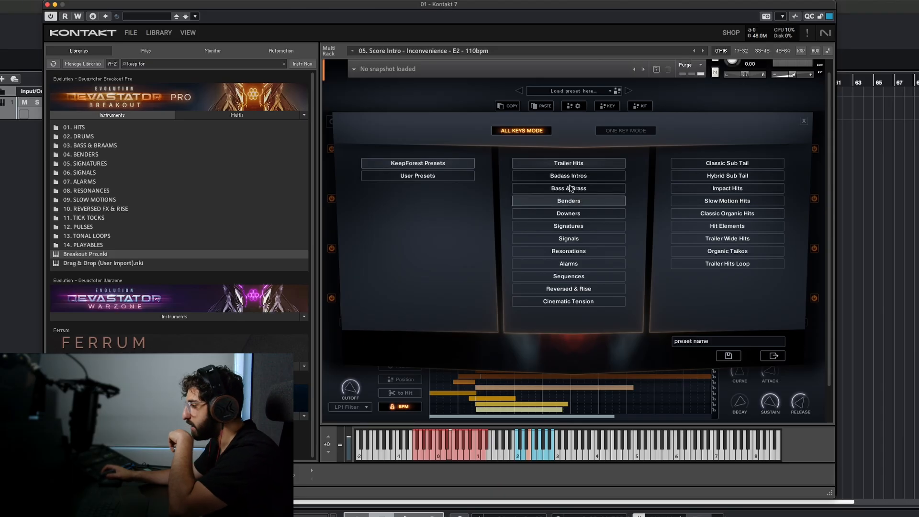
{"action": "left_click", "coordinate": [564, 189]}
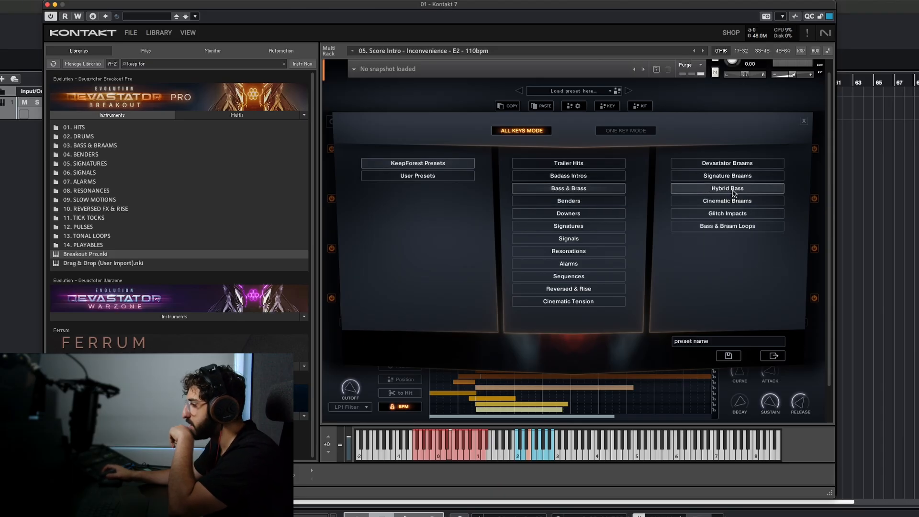
{"action": "left_click", "coordinate": [732, 189]}
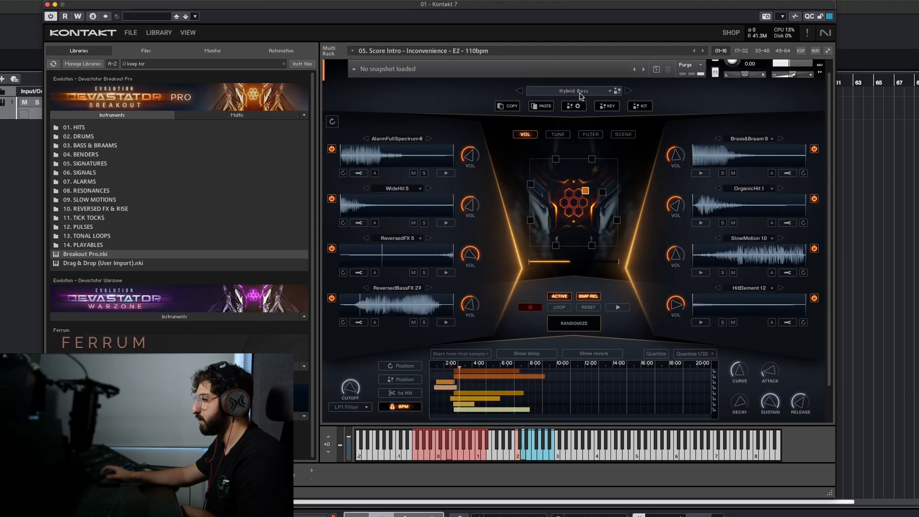
Load the Angry Signatures preset from the Signatures category
{"action": "left_click", "coordinate": [578, 91]}
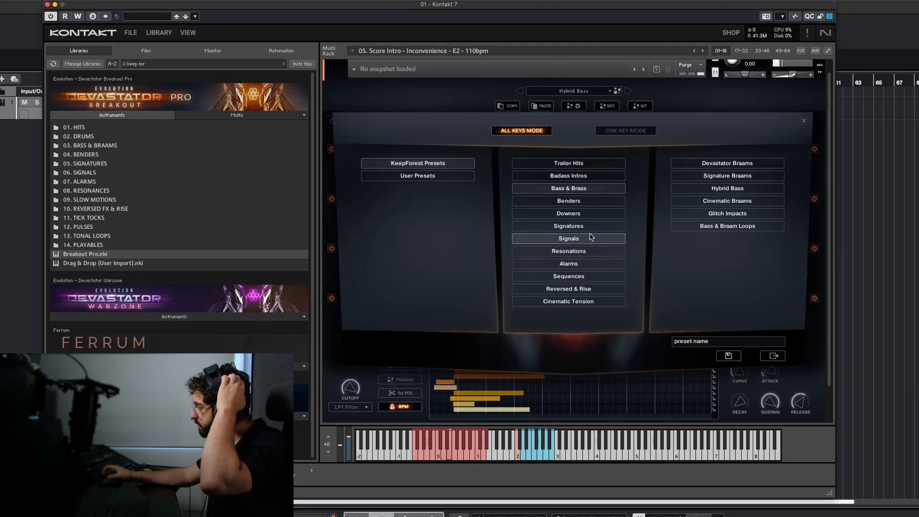
{"action": "left_click", "coordinate": [572, 226]}
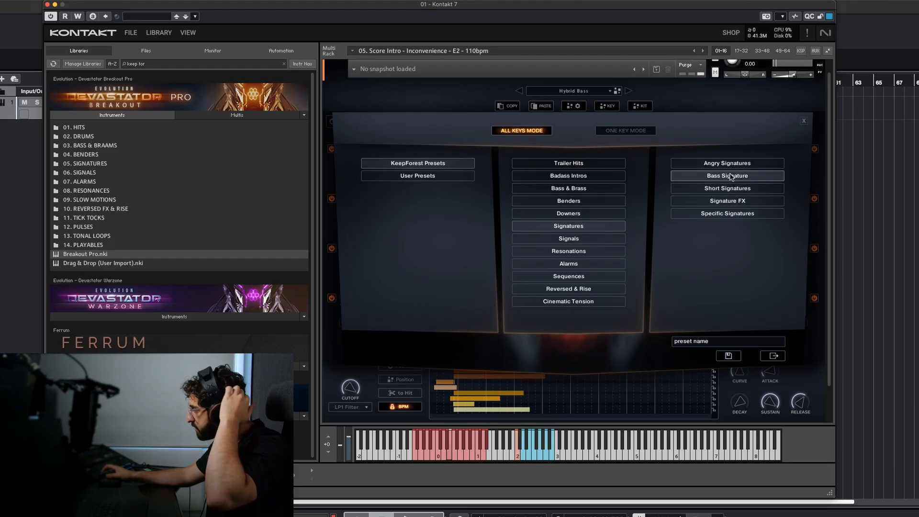
{"action": "left_click", "coordinate": [728, 163]}
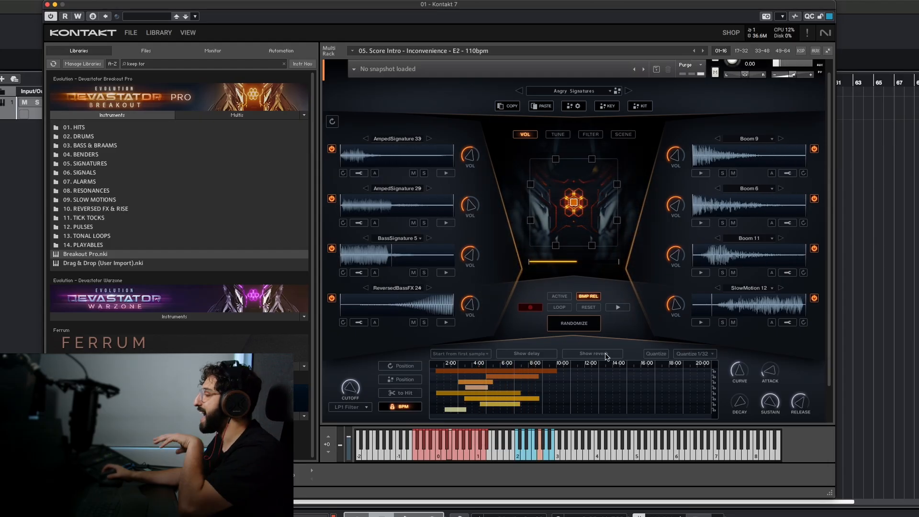
Try a 1/16 quantize value for the sample timeline, and settle on 1/8
{"action": "left_click", "coordinate": [694, 354]}
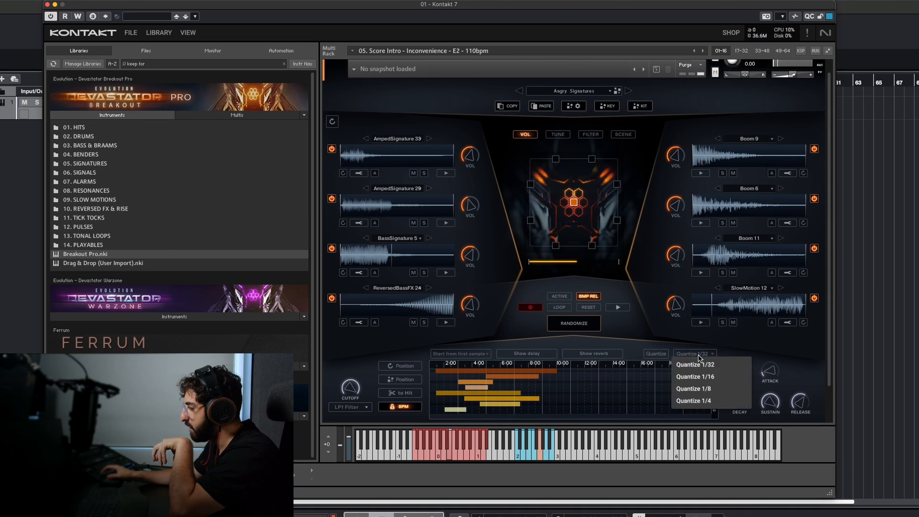
{"action": "left_click", "coordinate": [702, 377]}
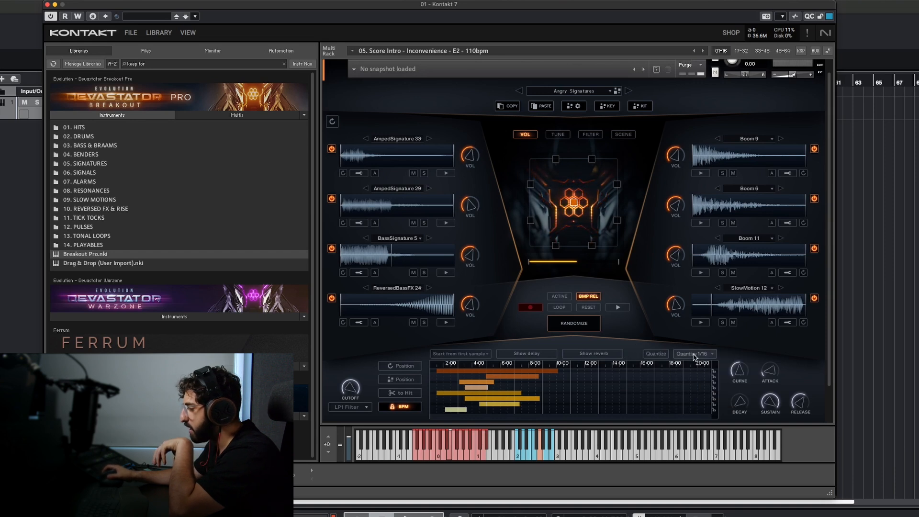
{"action": "left_click", "coordinate": [694, 354]}
{"action": "left_click", "coordinate": [699, 388]}
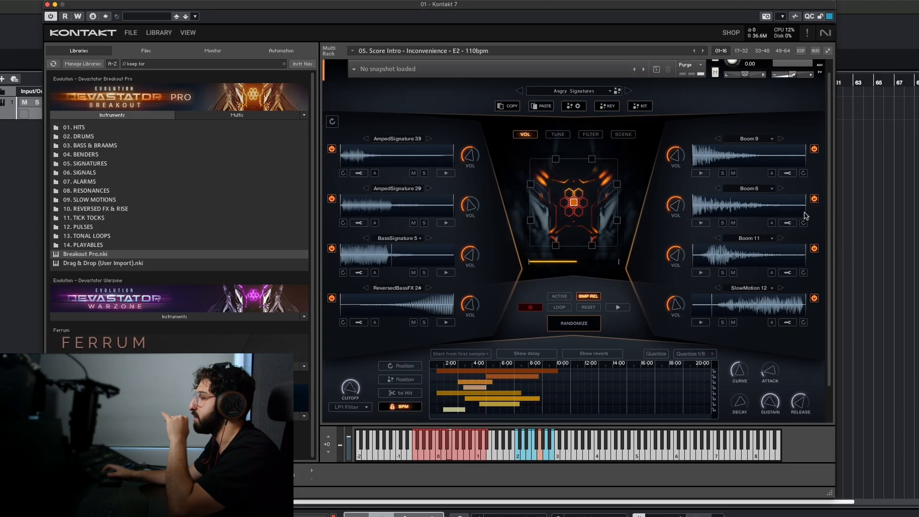
Dismiss the single-key randomization and randomize the presets of all keys in the kit instead
{"action": "left_click", "coordinate": [609, 106]}
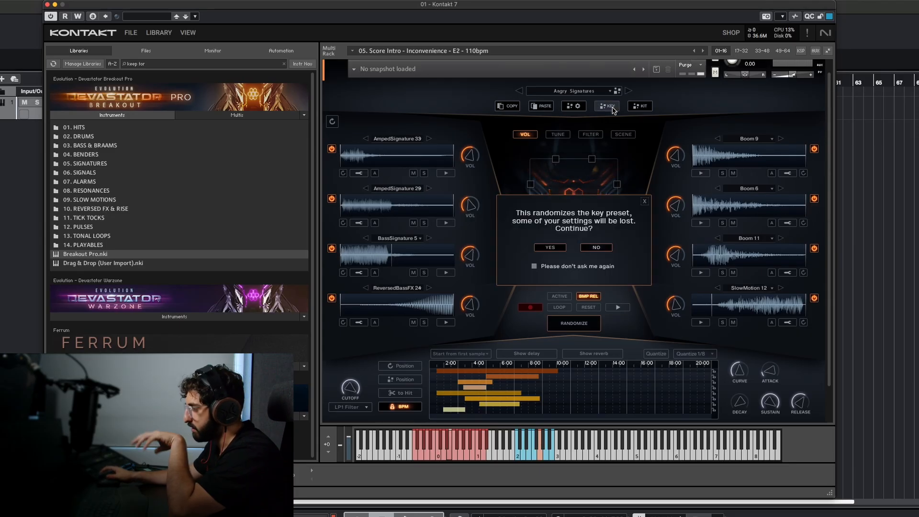
{"action": "left_click", "coordinate": [645, 202]}
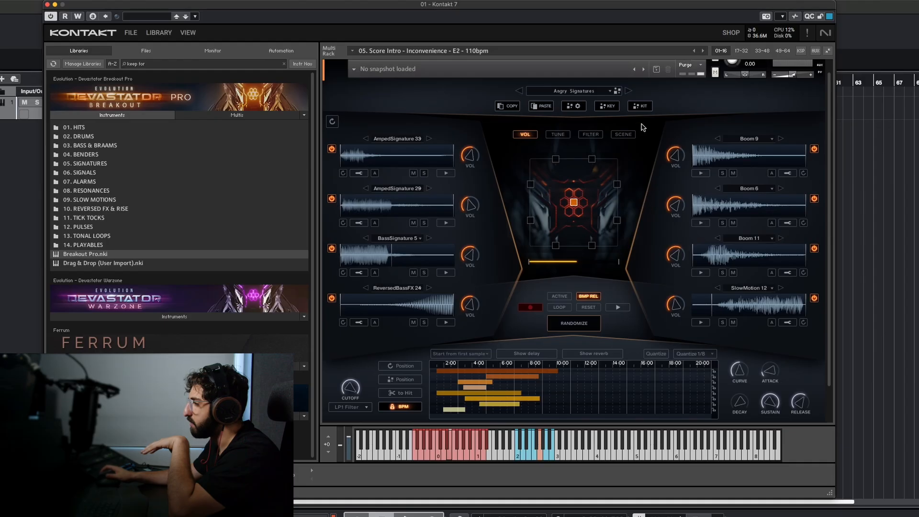
{"action": "left_click", "coordinate": [641, 108]}
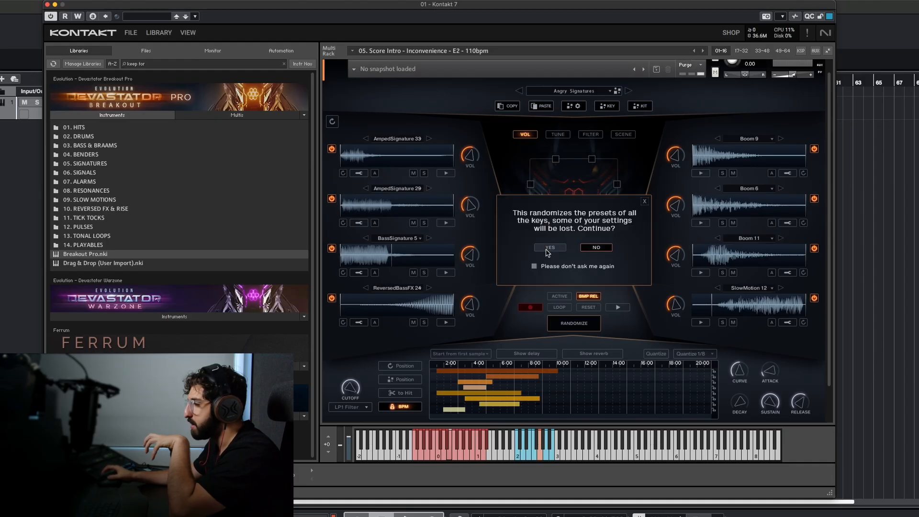
{"action": "left_click", "coordinate": [548, 248]}
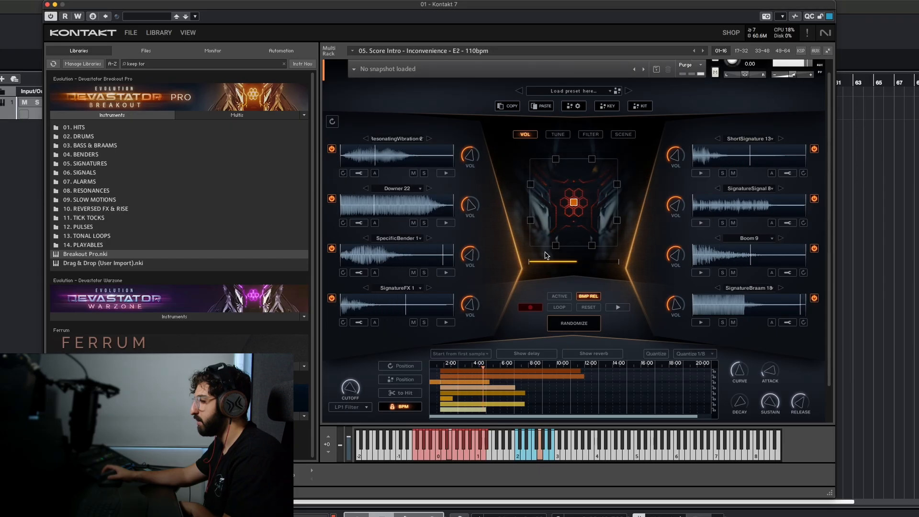
Load the Badass Bass Intro 3 preset from the Badass Intros category
{"action": "left_click", "coordinate": [568, 90]}
{"action": "left_click", "coordinate": [568, 175]}
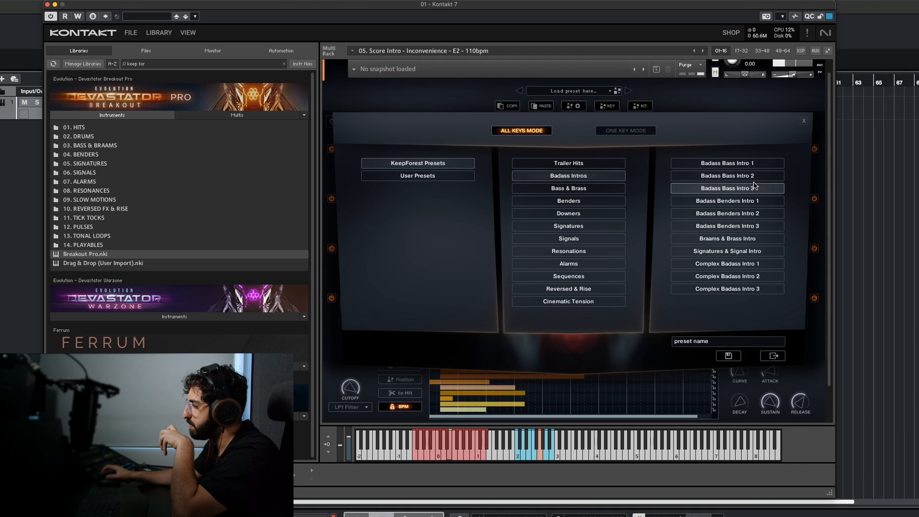
{"action": "left_click", "coordinate": [755, 187]}
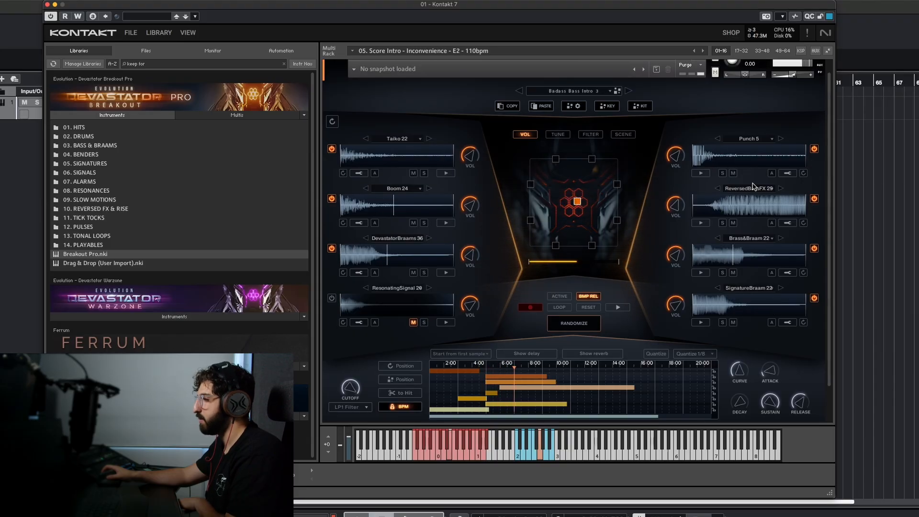
Examine the central XY pad's Tune, Filter and Scene modes and return it to Vol mode
{"action": "left_click", "coordinate": [557, 134]}
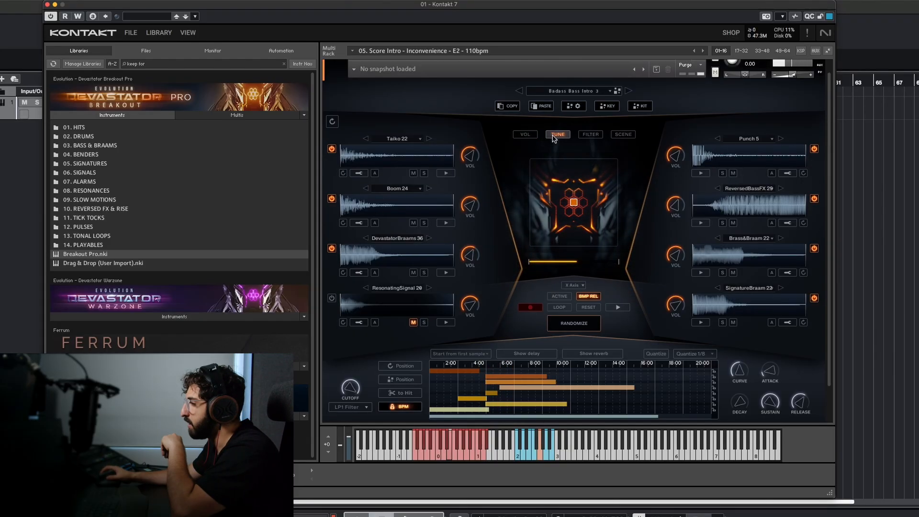
{"action": "left_click", "coordinate": [591, 134]}
{"action": "left_click", "coordinate": [622, 135]}
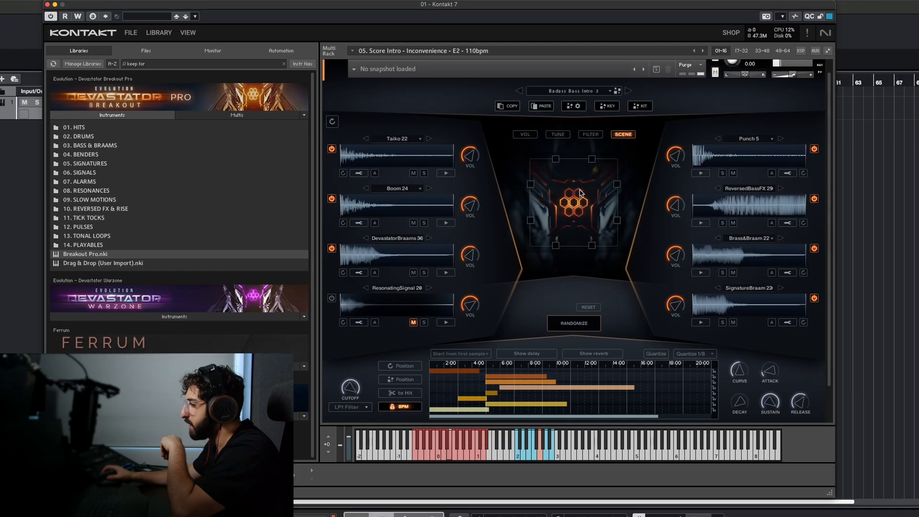
{"action": "left_click", "coordinate": [590, 134]}
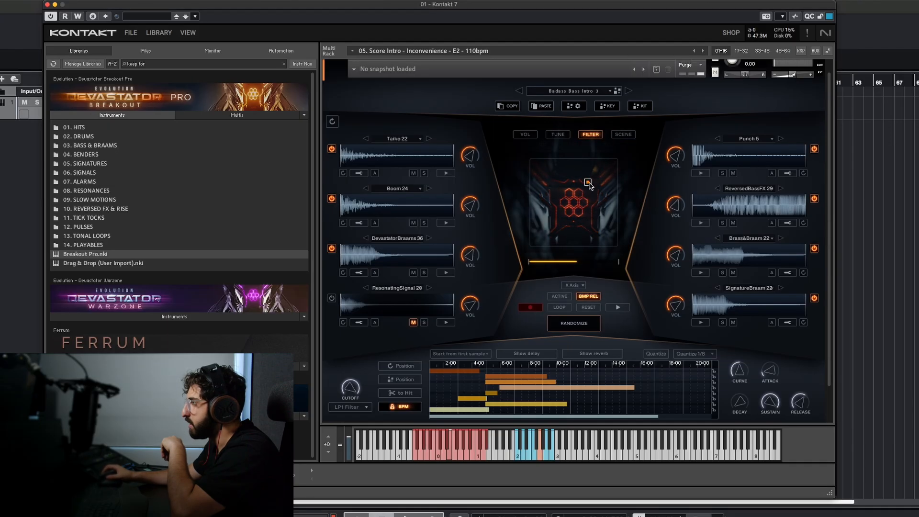
{"action": "left_click", "coordinate": [527, 135]}
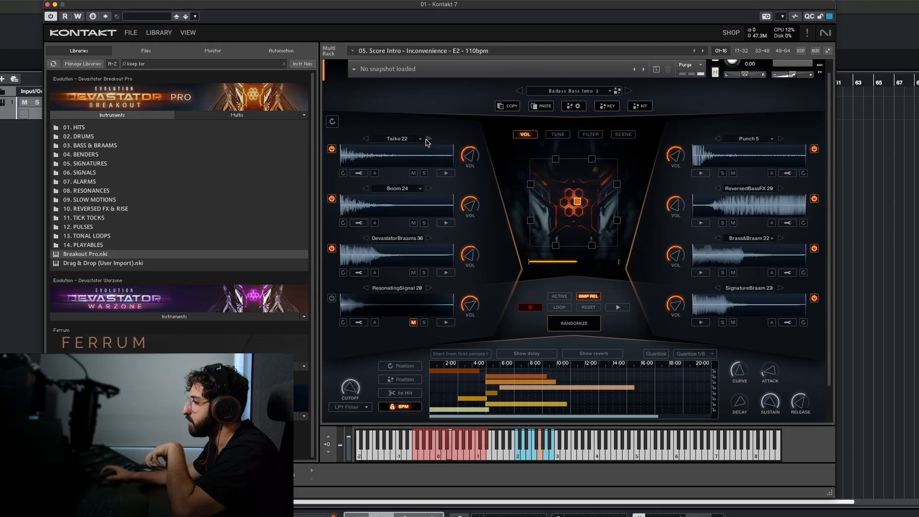
Step through the first unit's Taiko samples, and replace them with LeadBender 4 from the Lead Bender category of Benders
{"action": "left_click", "coordinate": [428, 139]}
{"action": "left_click", "coordinate": [428, 138]}
{"action": "left_click", "coordinate": [429, 139]}
{"action": "left_click", "coordinate": [429, 138]}
{"action": "left_click", "coordinate": [404, 139]}
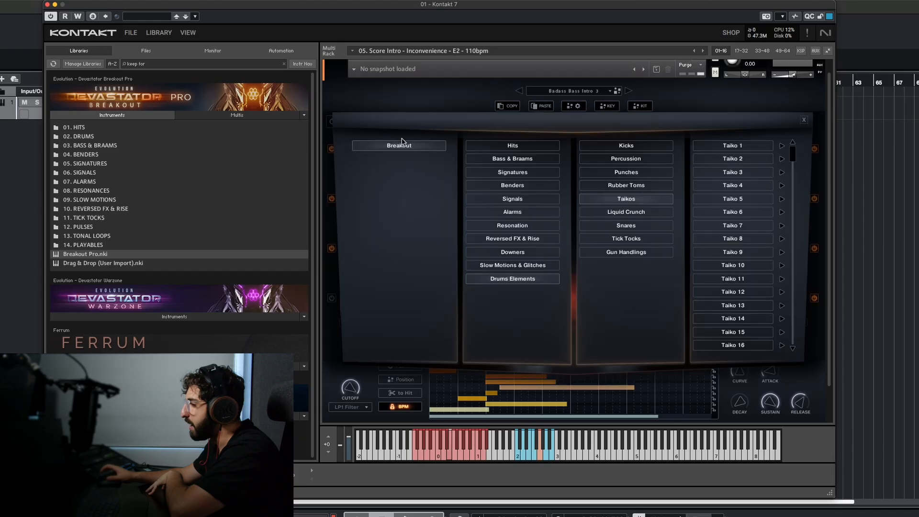
{"action": "left_click", "coordinate": [512, 185]}
{"action": "left_click", "coordinate": [625, 172]}
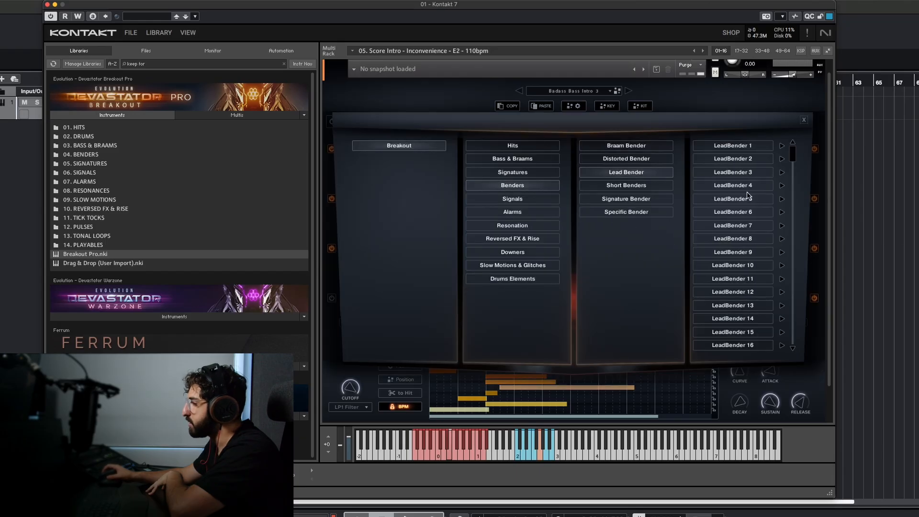
{"action": "left_click", "coordinate": [745, 190]}
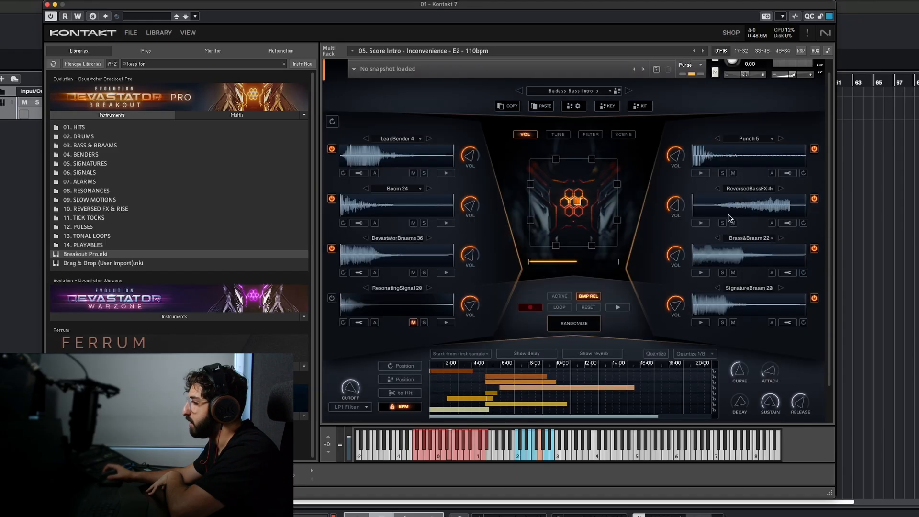
Load Downer 9 from the Downers category into the third unit in place of the DevastatorBraams sample
{"action": "left_click", "coordinate": [404, 245]}
{"action": "left_click", "coordinate": [519, 251]}
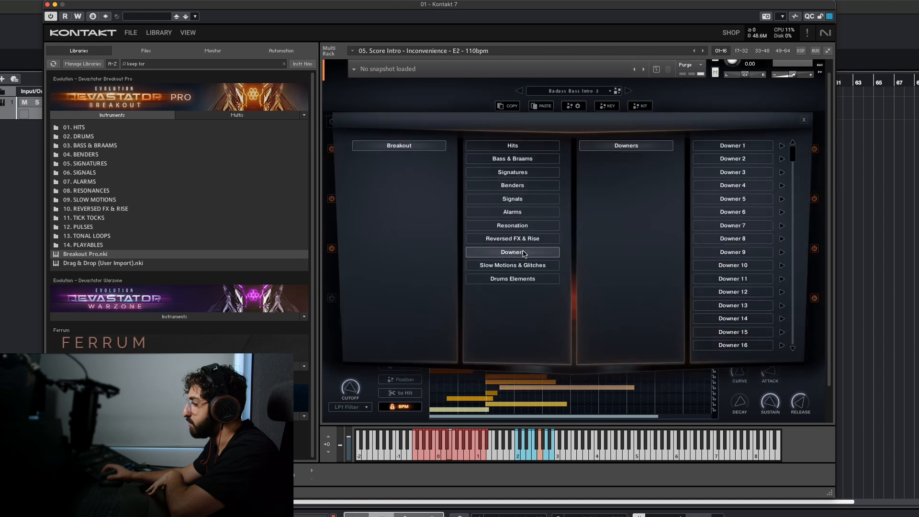
{"action": "left_click", "coordinate": [733, 251]}
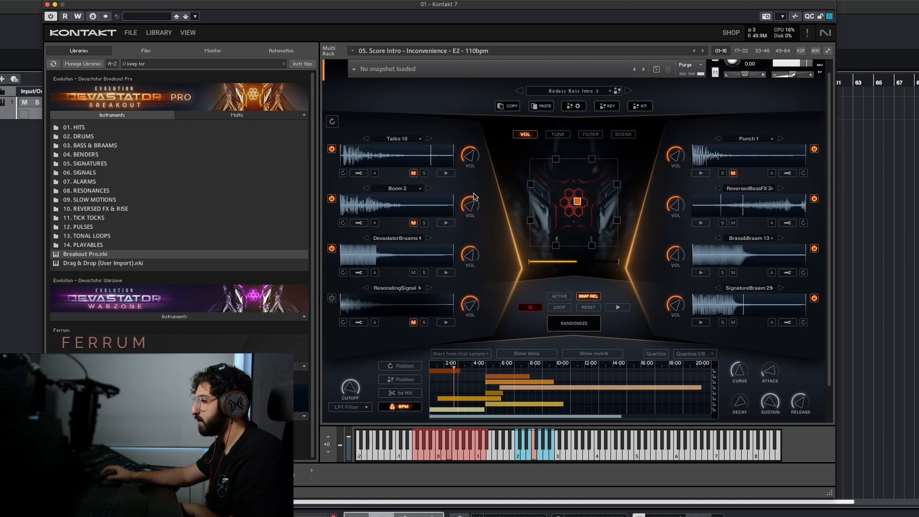
On the key whose first unit holds Taiko 10, step that unit forward through the Taiko samples to Taiko 21
{"action": "left_click", "coordinate": [429, 138]}
{"action": "left_click", "coordinate": [429, 138]}
{"action": "left_click", "coordinate": [428, 139]}
{"action": "left_click", "coordinate": [429, 138]}
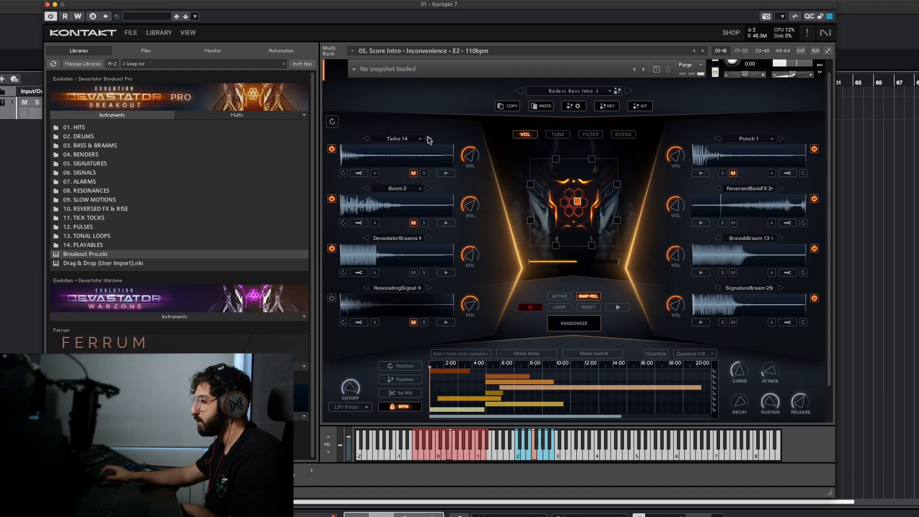
{"action": "left_click", "coordinate": [429, 138]}
{"action": "left_click", "coordinate": [429, 138]}
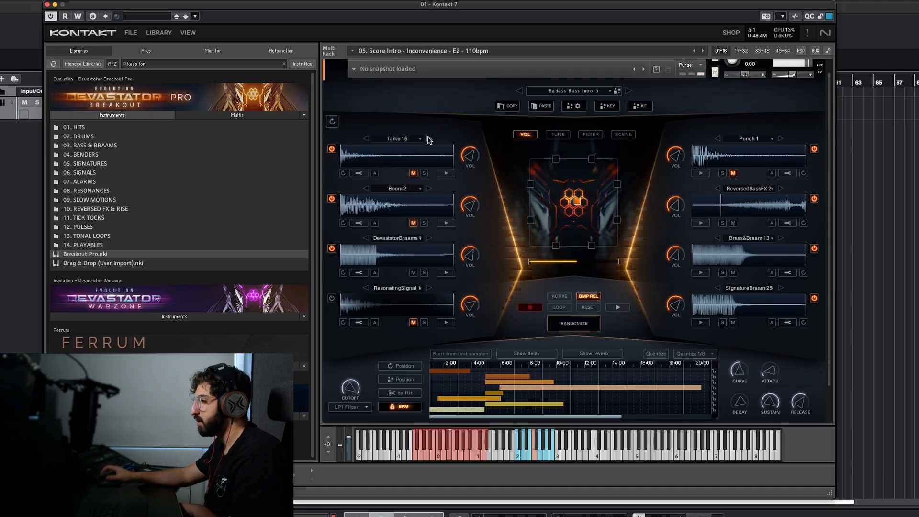
{"action": "left_click", "coordinate": [429, 138]}
{"action": "left_click", "coordinate": [429, 138]}
{"action": "left_click", "coordinate": [429, 138]}
{"action": "left_click", "coordinate": [428, 139]}
{"action": "left_click", "coordinate": [429, 138]}
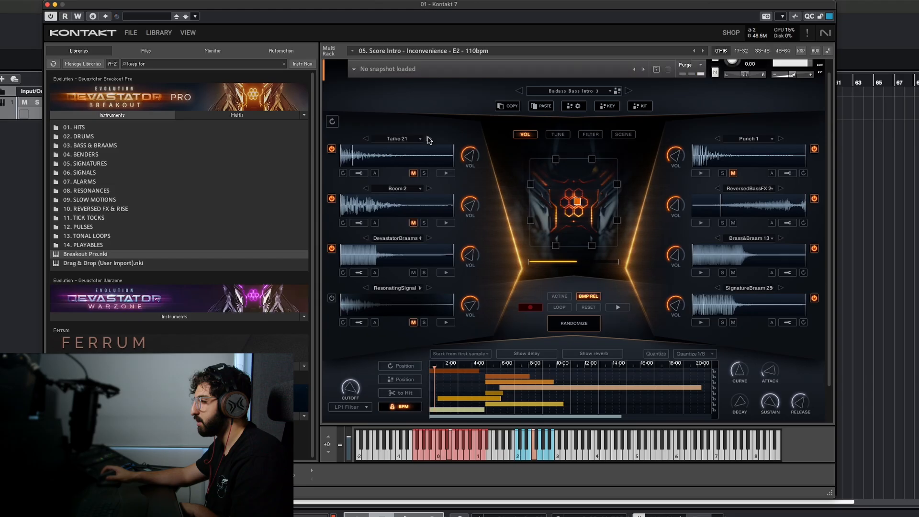
Advance the SignatureBraam unit through its samples to SignatureBraam 30
{"action": "left_click", "coordinate": [780, 288]}
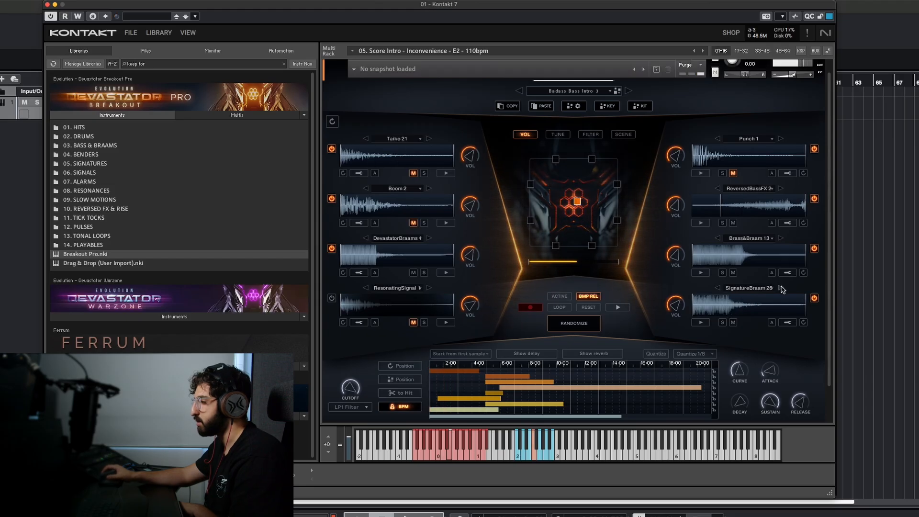
{"action": "left_click", "coordinate": [781, 288]}
{"action": "left_click", "coordinate": [781, 288]}
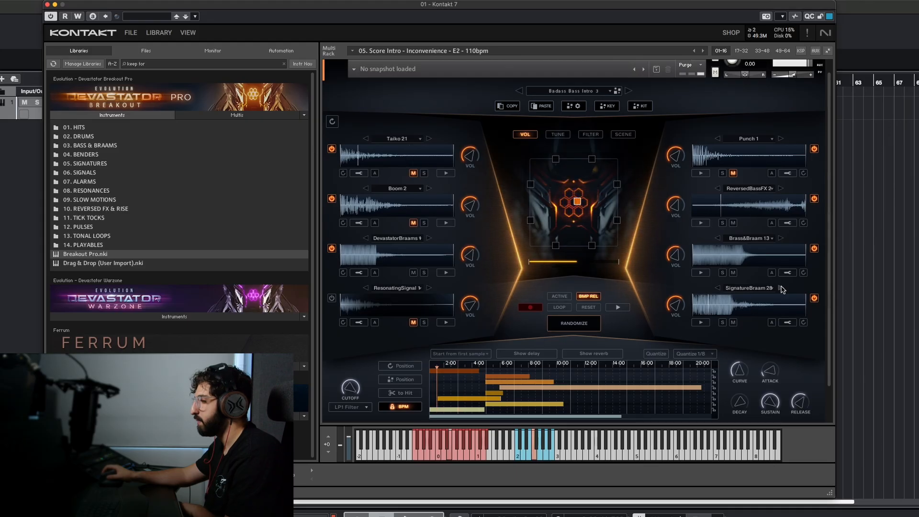
{"action": "left_click", "coordinate": [781, 288]}
{"action": "left_click", "coordinate": [780, 288]}
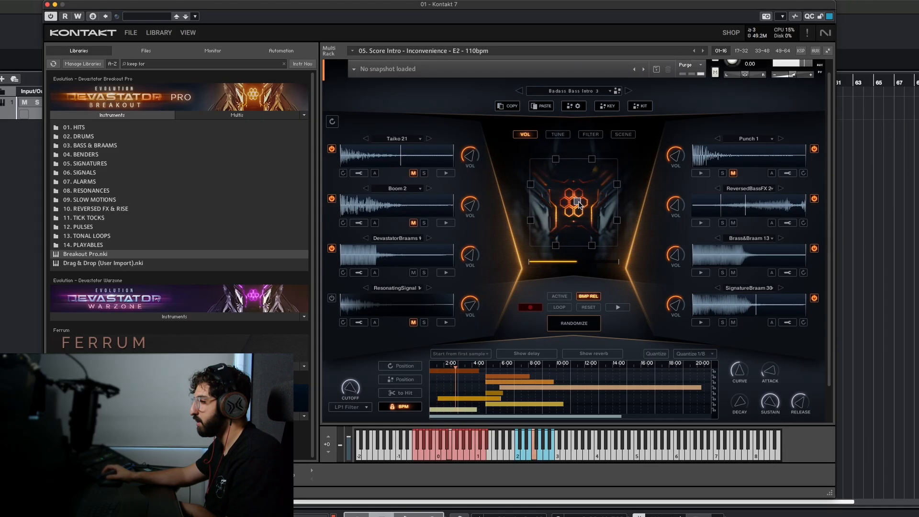
Vary the volume balance of the eight units by moving the XY pad's puck around in Vol mode
{"action": "left_click_drag", "start_coordinate": [578, 203], "coordinate": [590, 186]}
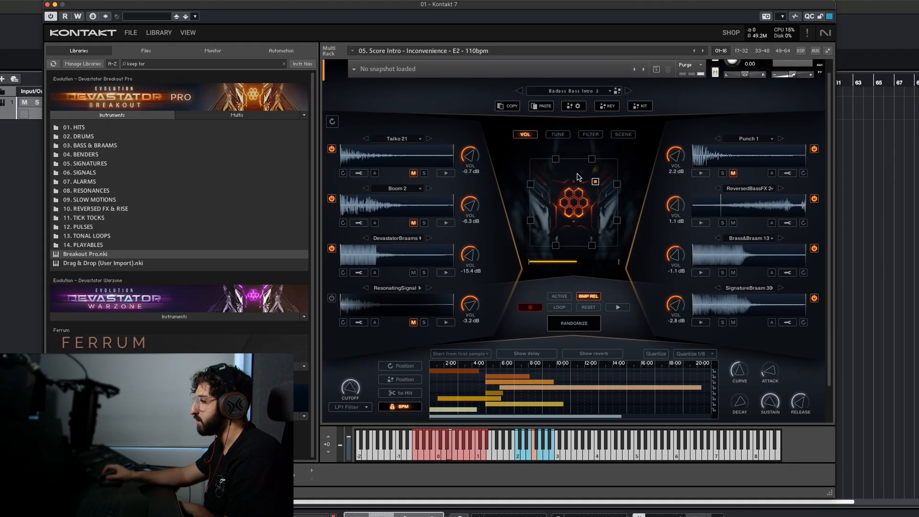
{"action": "left_click_drag", "start_coordinate": [583, 173], "coordinate": [623, 232]}
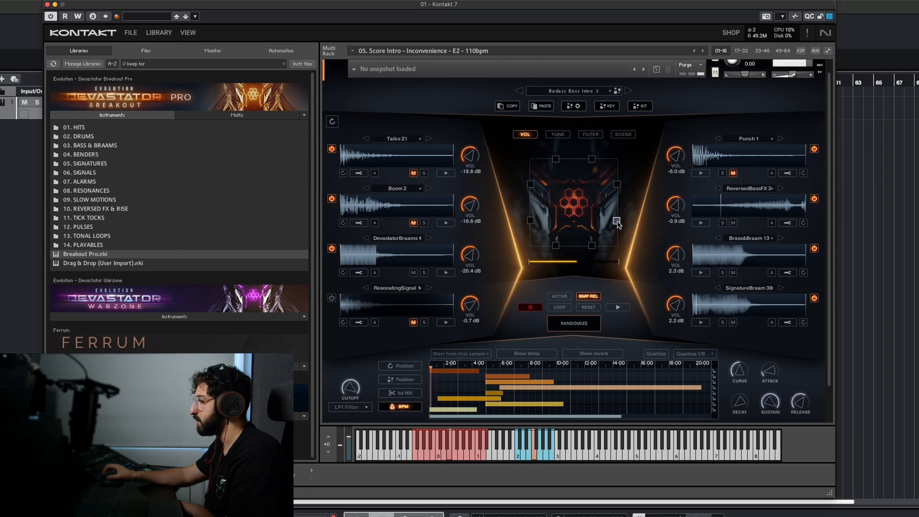
{"action": "left_click_drag", "start_coordinate": [618, 224], "coordinate": [646, 222]}
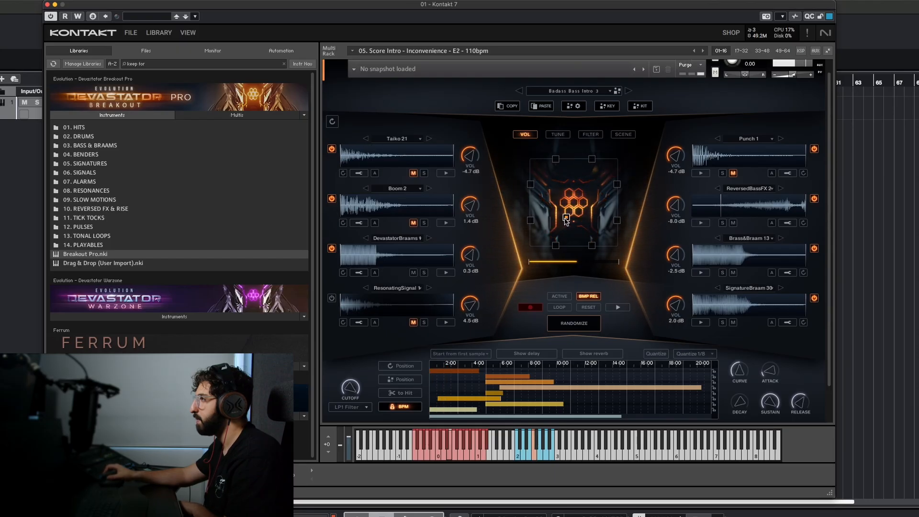
{"action": "left_click_drag", "start_coordinate": [566, 221], "coordinate": [600, 210]}
Move the XY pad's puck in Tune and Filter modes, view Scene mode, and return the pad to Vol mode
{"action": "left_click", "coordinate": [561, 137]}
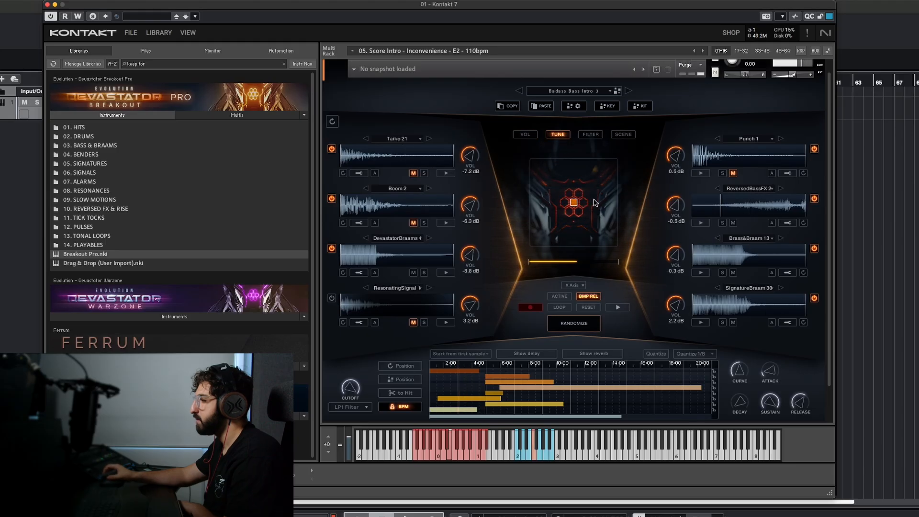
{"action": "left_click_drag", "start_coordinate": [580, 209], "coordinate": [602, 187]}
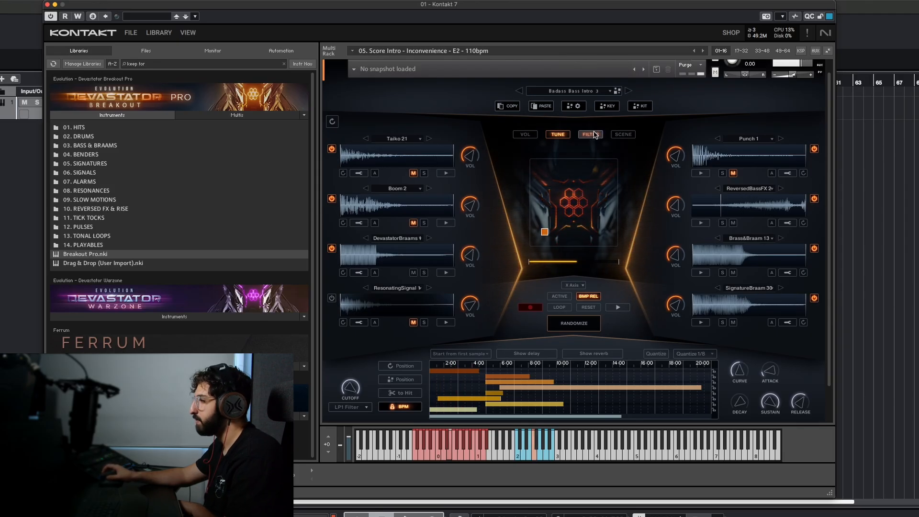
{"action": "left_click", "coordinate": [590, 134]}
{"action": "left_click_drag", "start_coordinate": [575, 207], "coordinate": [542, 236]}
{"action": "left_click", "coordinate": [624, 135]}
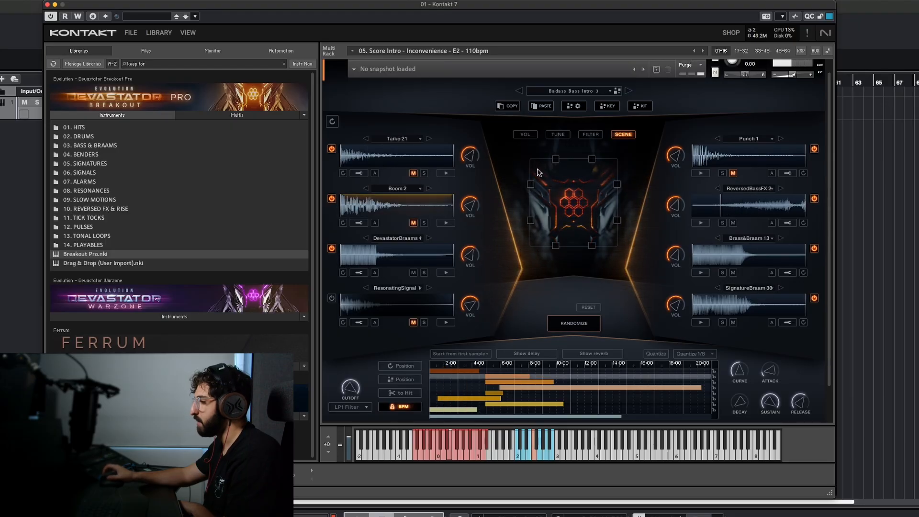
{"action": "left_click", "coordinate": [529, 133]}
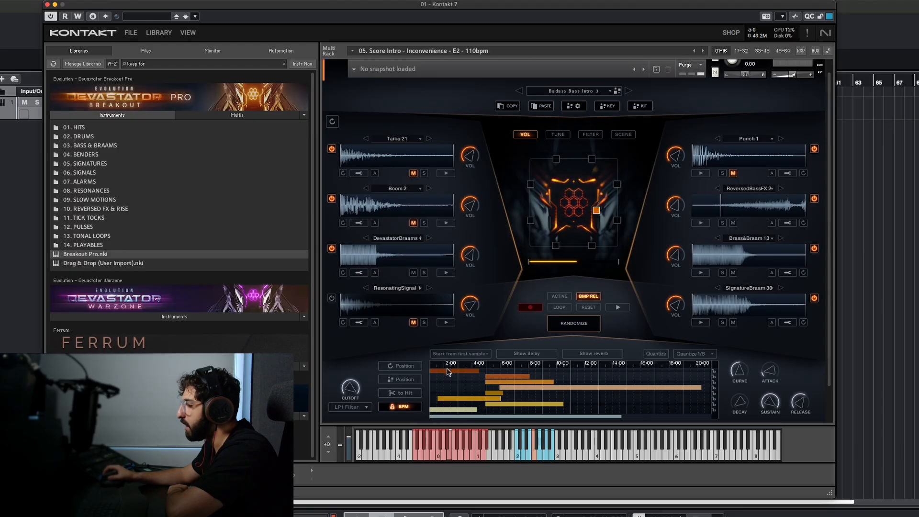
Stagger the sample start positions by moving several sample bars along the timeline, and toggle the BPM setting
{"action": "left_click_drag", "start_coordinate": [454, 370], "coordinate": [543, 368]}
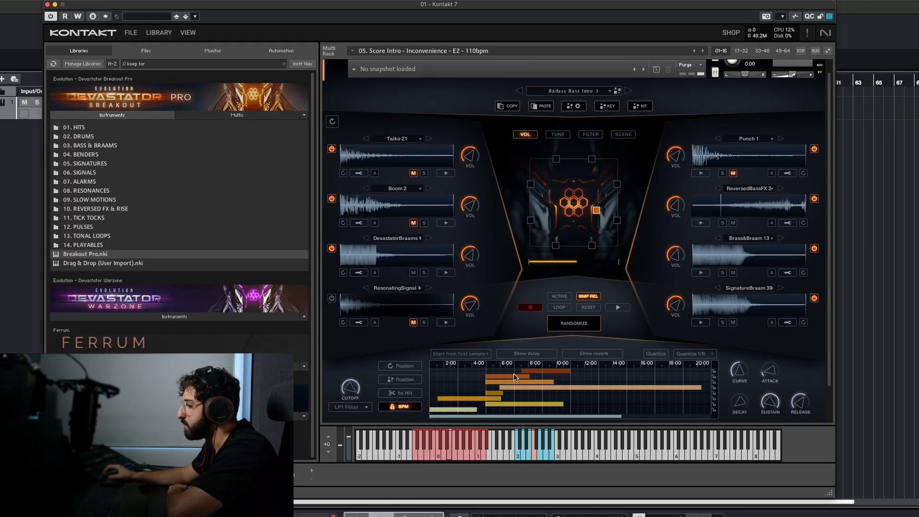
{"action": "left_click_drag", "start_coordinate": [463, 379], "coordinate": [438, 395]}
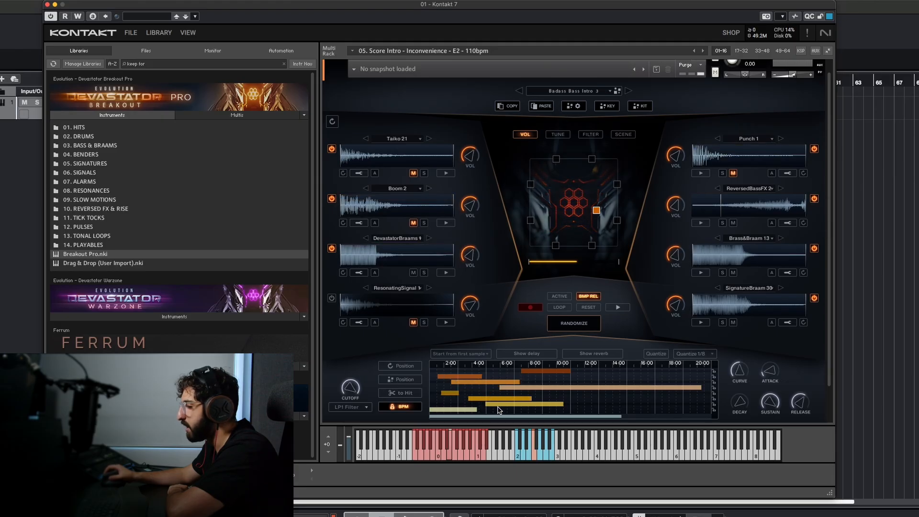
{"action": "left_click_drag", "start_coordinate": [505, 404], "coordinate": [481, 404]}
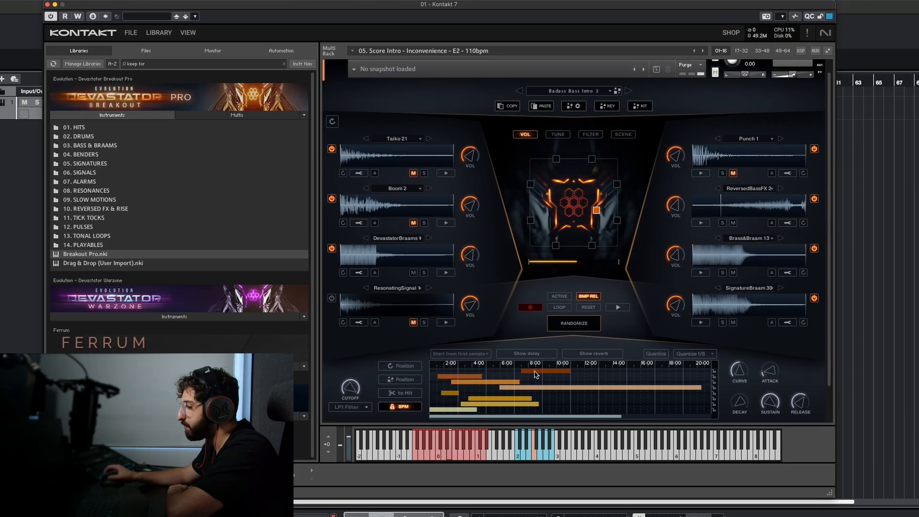
{"action": "left_click_drag", "start_coordinate": [535, 371], "coordinate": [511, 393]}
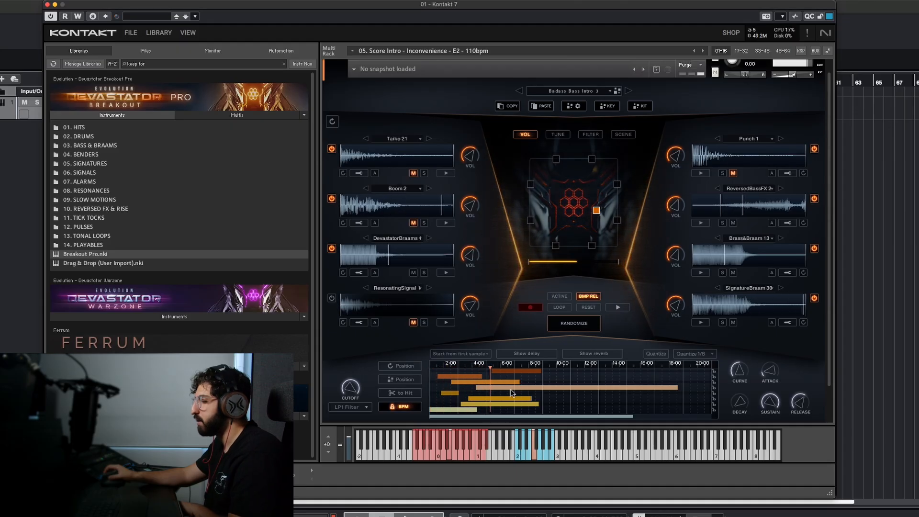
{"action": "left_click", "coordinate": [405, 407]}
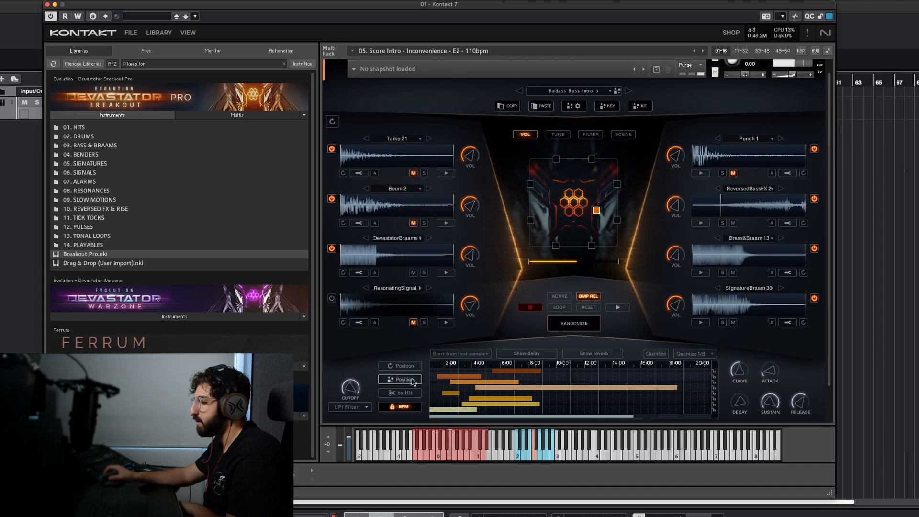
Randomize the sample positions on the timeline, and reset the positions
{"action": "left_click", "coordinate": [412, 381]}
{"action": "left_click", "coordinate": [412, 381]}
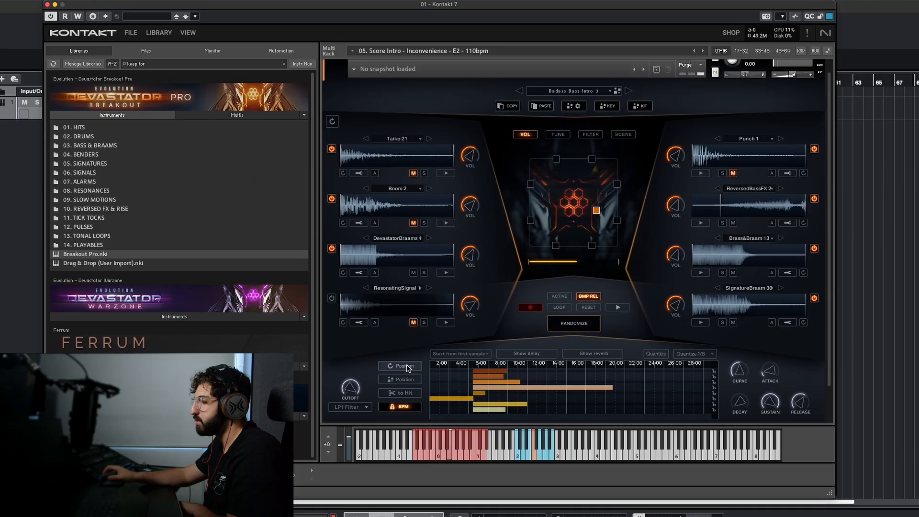
{"action": "left_click", "coordinate": [408, 366]}
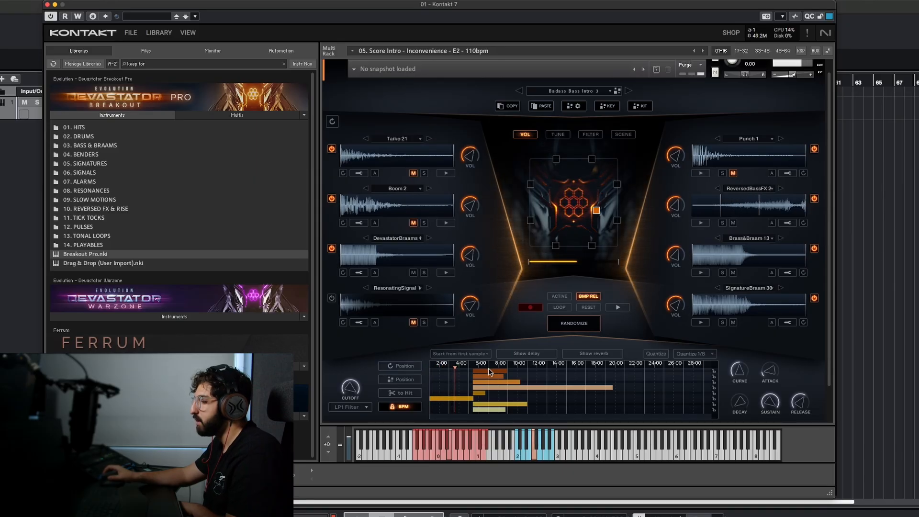
Delay four sample bars on the timeline: the top and shortest to about 7:00, the third to about 6:30, the pale bottom one to about 10:00
{"action": "left_click_drag", "start_coordinate": [472, 372], "coordinate": [503, 381]}
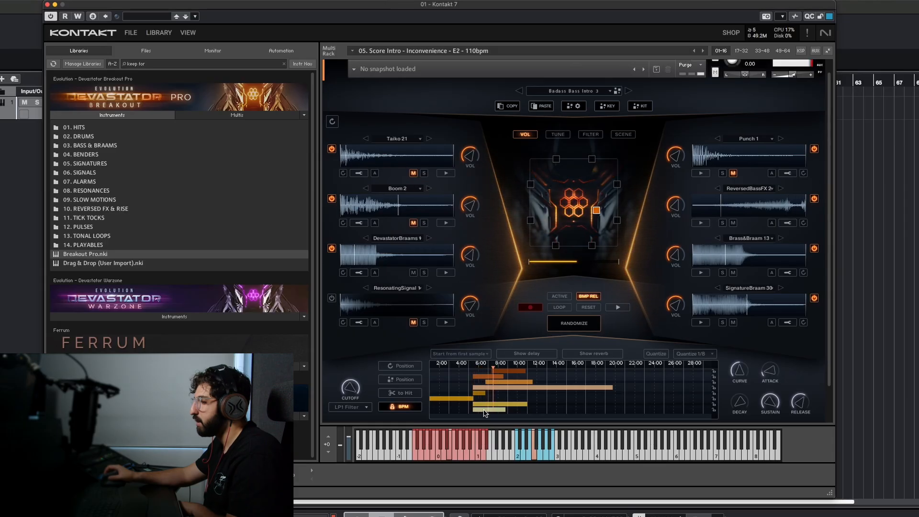
{"action": "left_click_drag", "start_coordinate": [484, 413], "coordinate": [533, 411]}
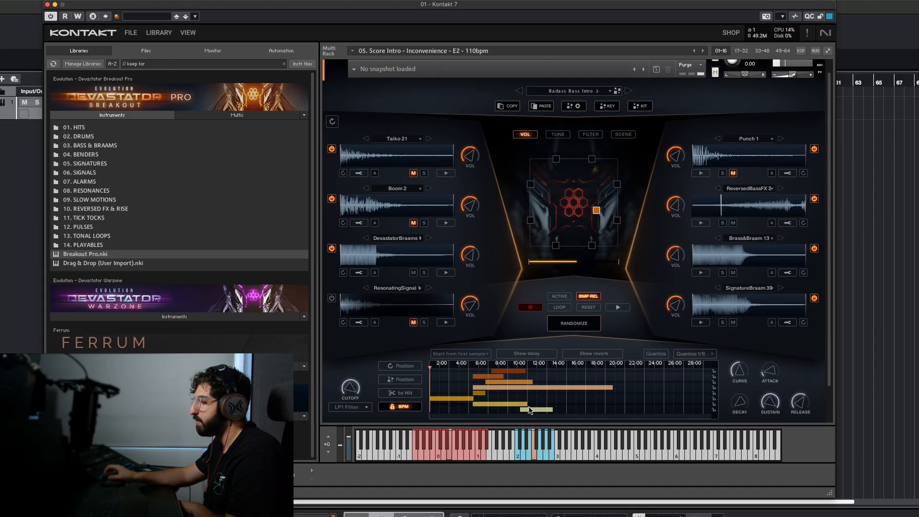
{"action": "left_click_drag", "start_coordinate": [478, 397], "coordinate": [531, 392]}
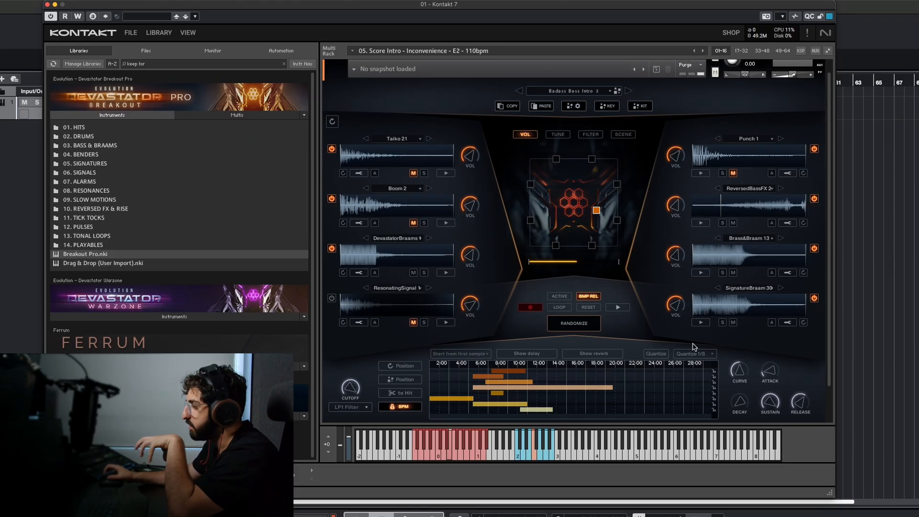
View the randomization settings with their quick-load categories and per-unit sources, and close them
{"action": "left_click", "coordinate": [568, 110]}
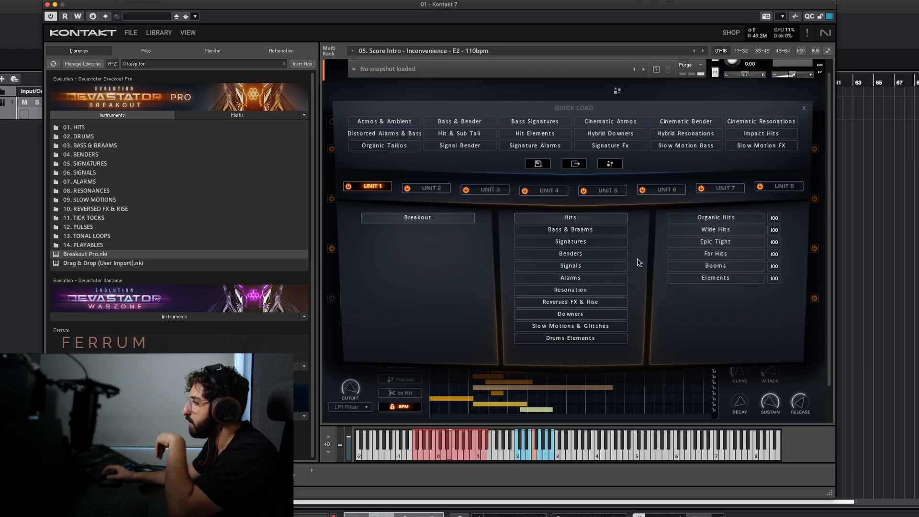
{"action": "left_click", "coordinate": [804, 109]}
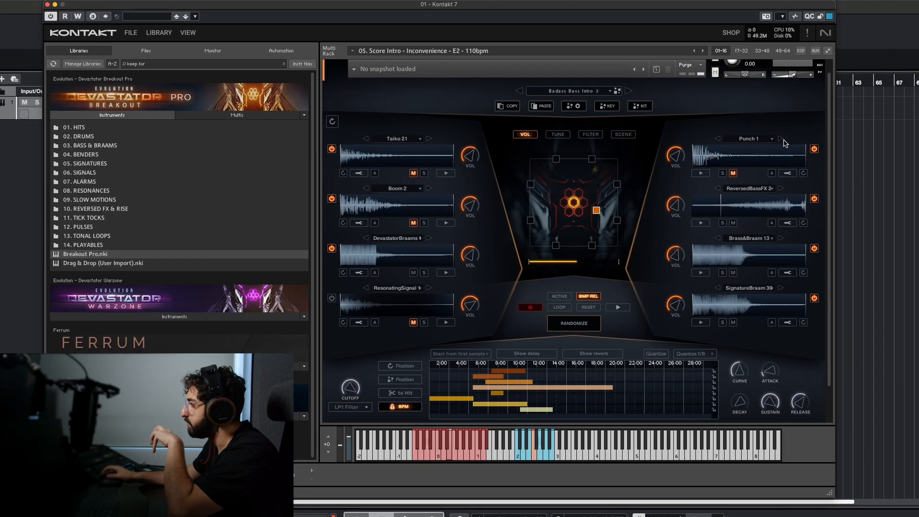
Switch off the Punch 1, Boom 2 and DevastatorBraams units
{"action": "left_click", "coordinate": [814, 149]}
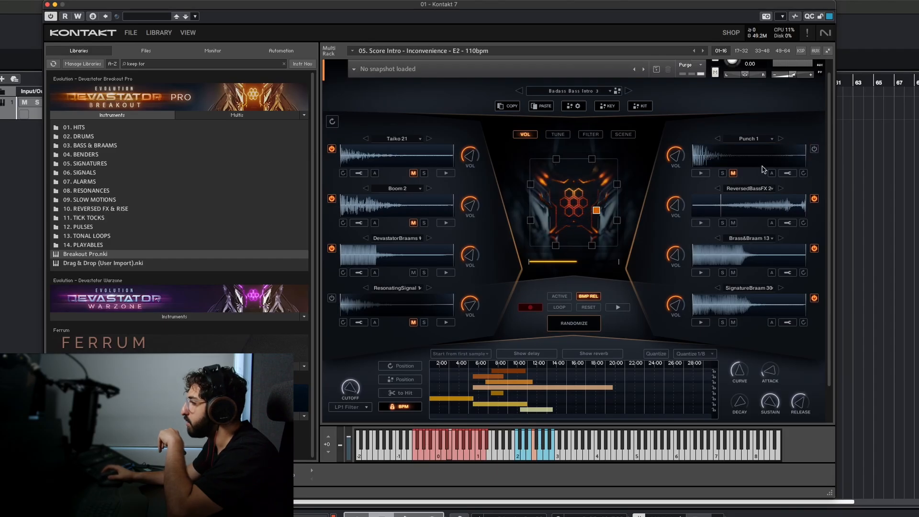
{"action": "left_click", "coordinate": [332, 198]}
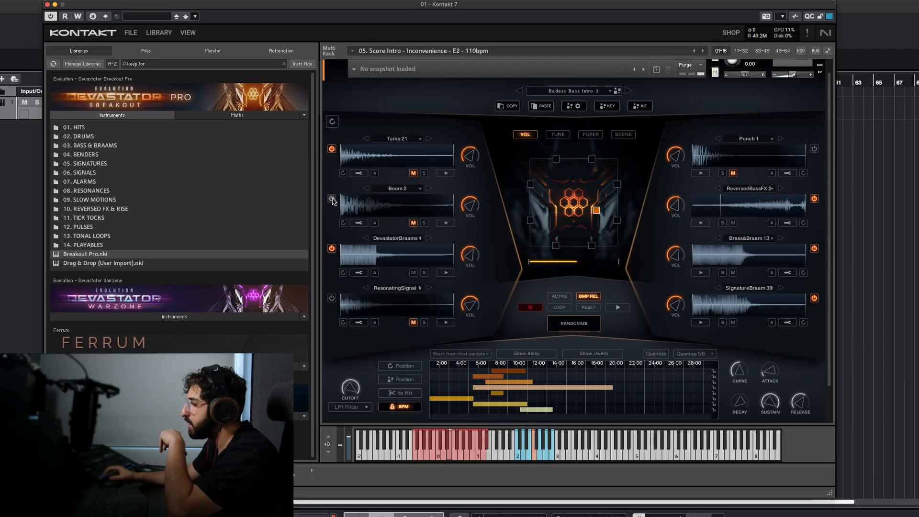
{"action": "left_click", "coordinate": [332, 248]}
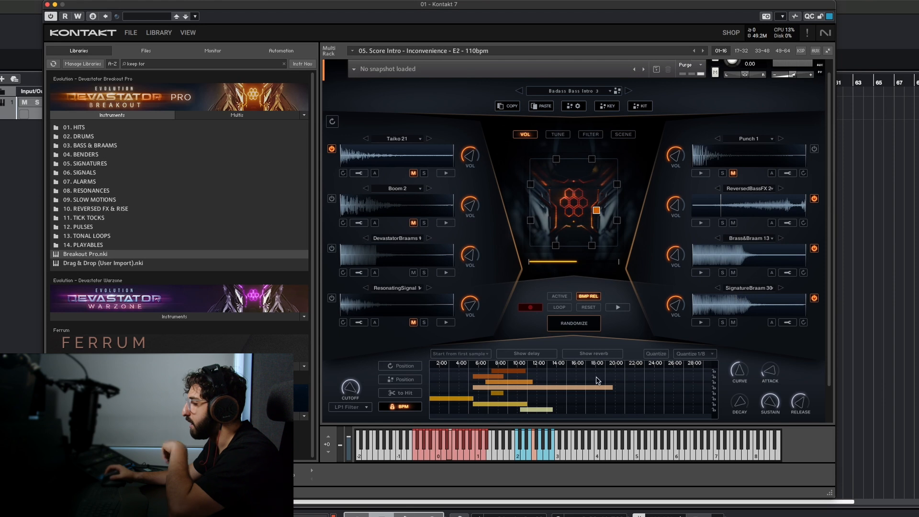
{"action": "scroll", "coordinate": [571, 364], "scroll_direction": "up", "scroll_amount": 1}
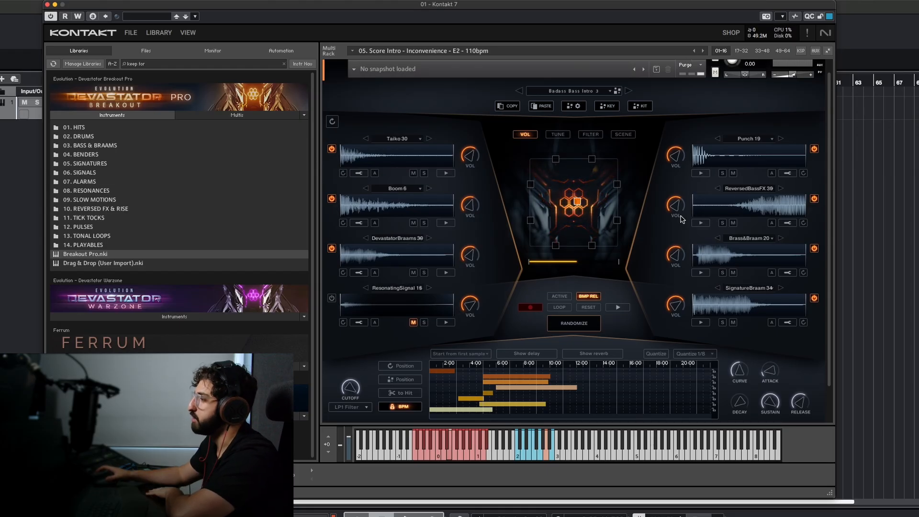
{"action": "scroll", "coordinate": [668, 183], "scroll_direction": "up", "scroll_amount": 1}
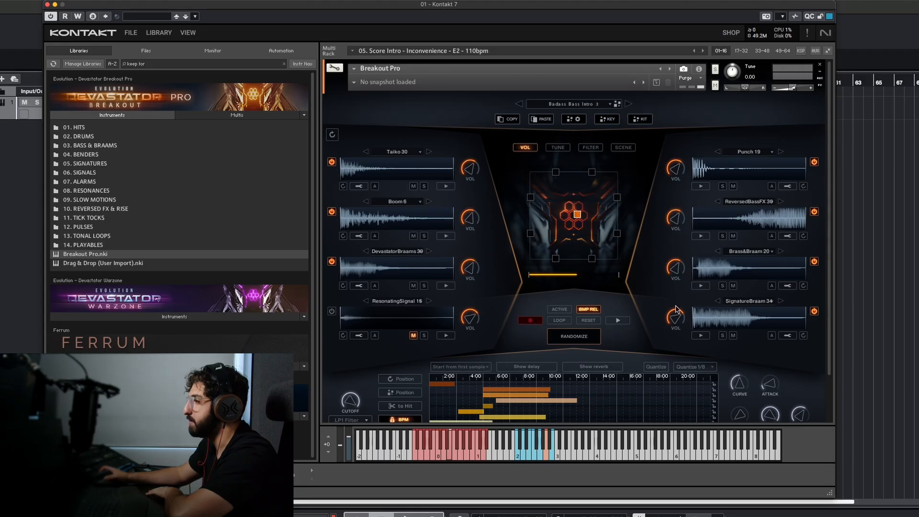
Remove the Breakout Pro instrument from the rack and load Drag & Drop (User Import).nki from the same library
{"action": "scroll", "coordinate": [687, 265], "scroll_direction": "down", "scroll_amount": 2}
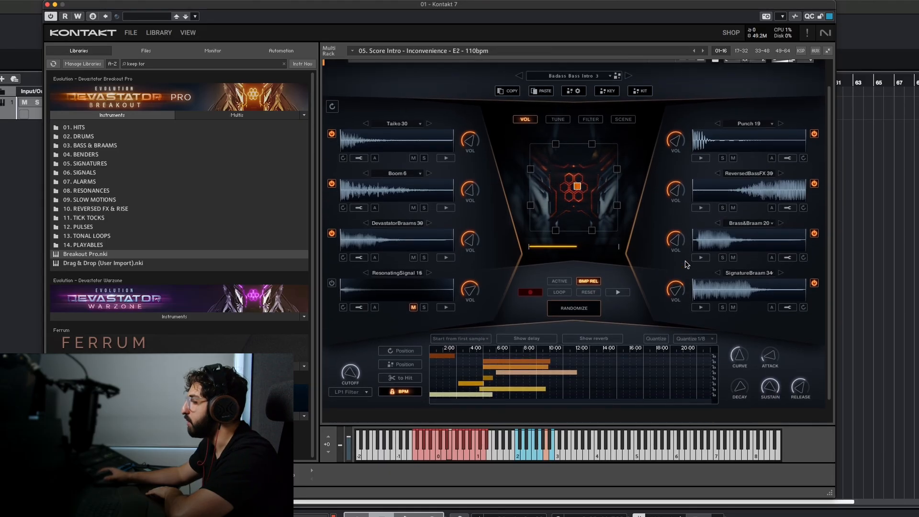
{"action": "scroll", "coordinate": [687, 264], "scroll_direction": "up", "scroll_amount": 2}
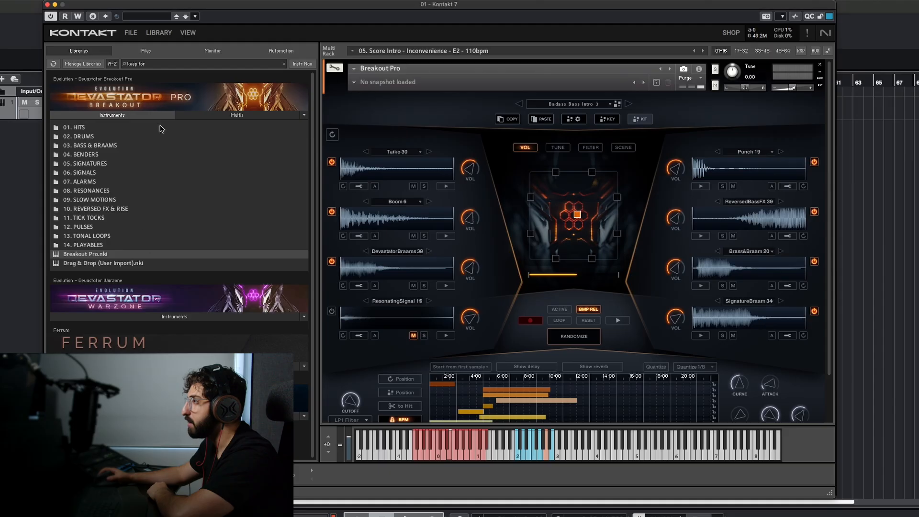
{"action": "left_click", "coordinate": [821, 66]}
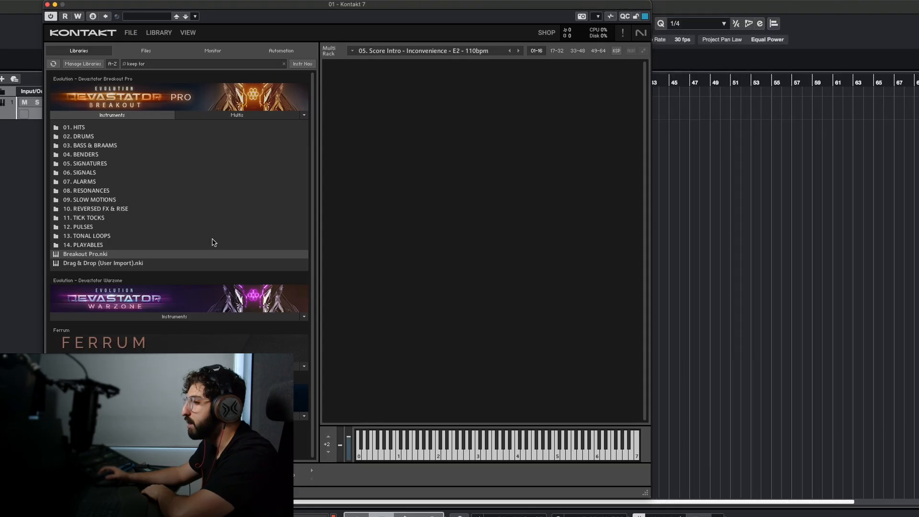
{"action": "double_click", "coordinate": [73, 265]}
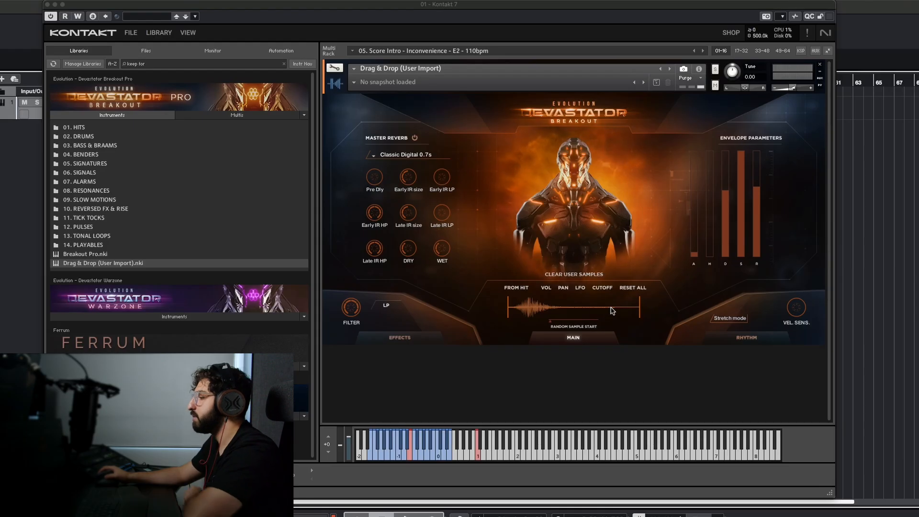
Clear the user samples, import another sample into the waveform area with random sample start tried out, and clear it again
{"action": "left_click", "coordinate": [578, 276]}
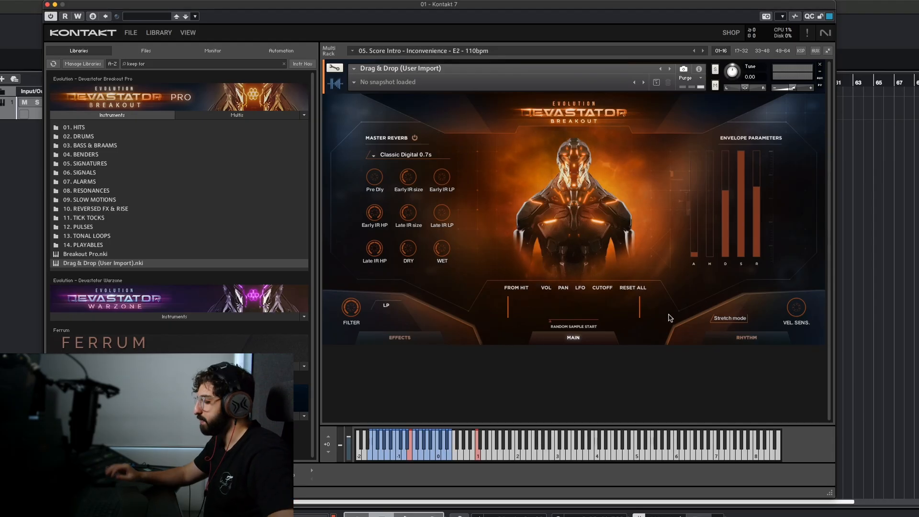
{"action": "key", "text": "Escape"}
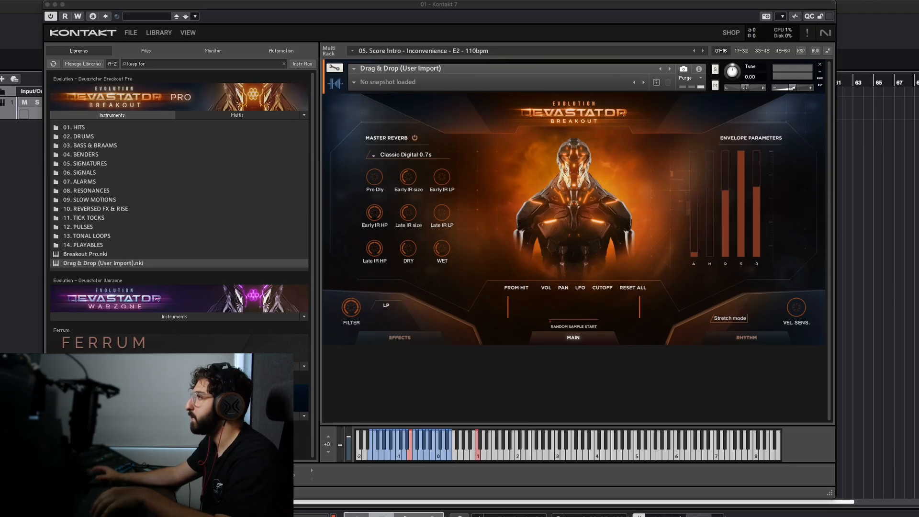
{"action": "left_click_drag", "start_coordinate": [579, 306], "coordinate": [580, 307]}
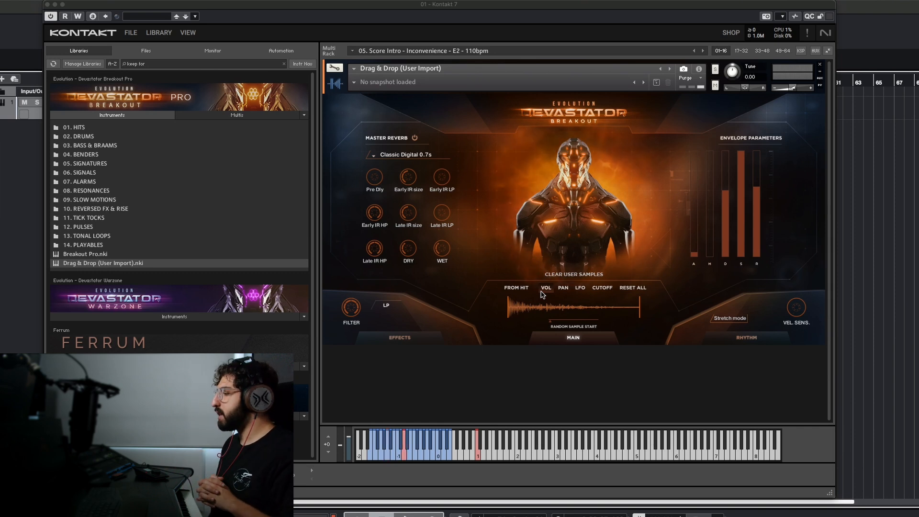
{"action": "left_click", "coordinate": [553, 323]}
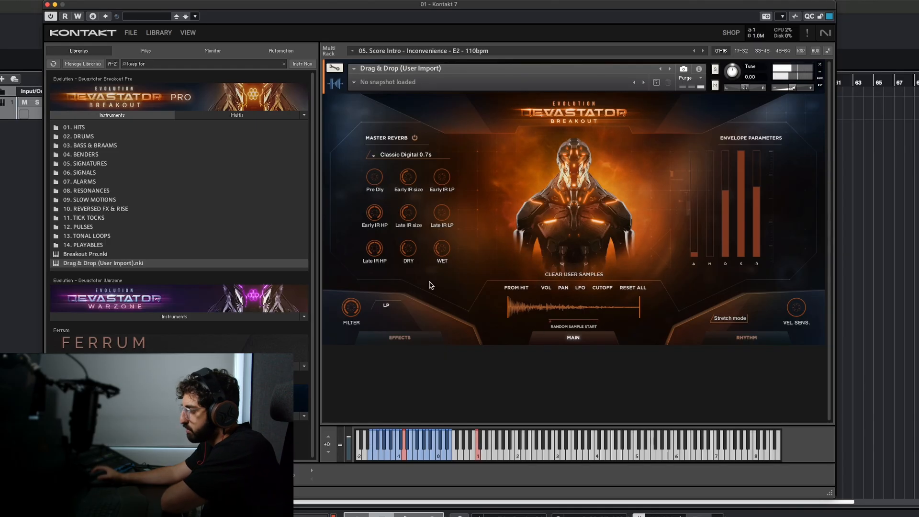
{"action": "left_click", "coordinate": [583, 275]}
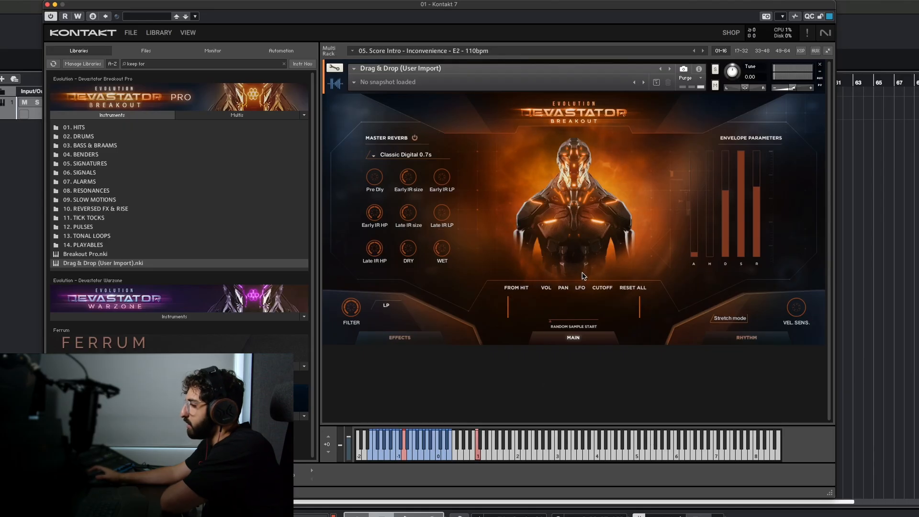
Replace the Drag & Drop instrument in the rack with 04. Bend Leads.nki from the 14. PLAYABLES folder
{"action": "left_click", "coordinate": [821, 67]}
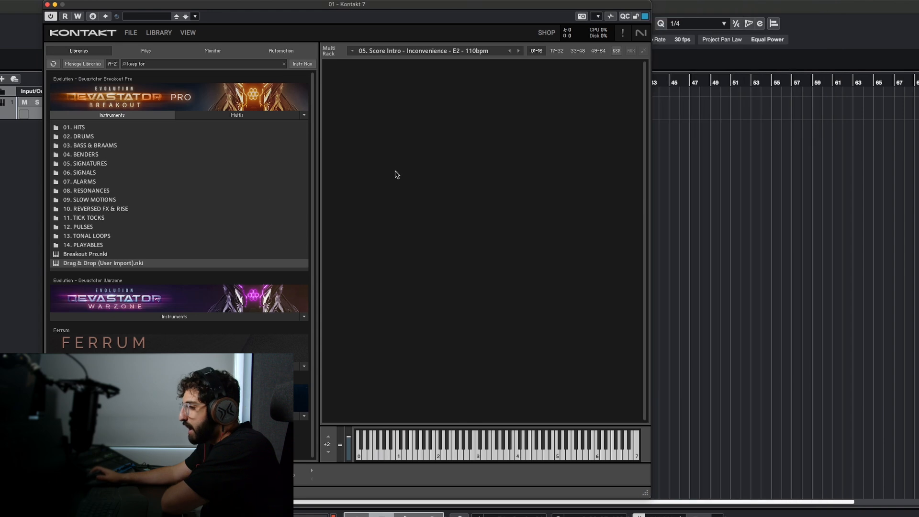
{"action": "double_click", "coordinate": [96, 243]}
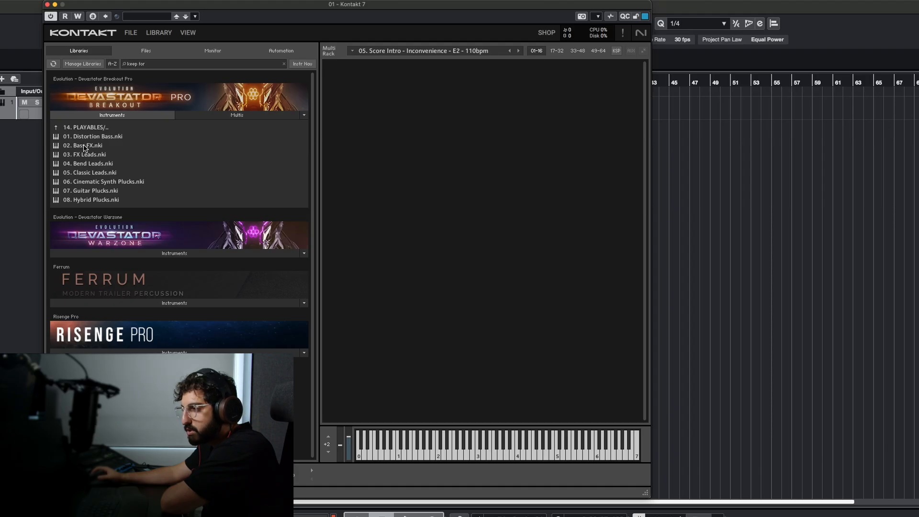
{"action": "double_click", "coordinate": [86, 164]}
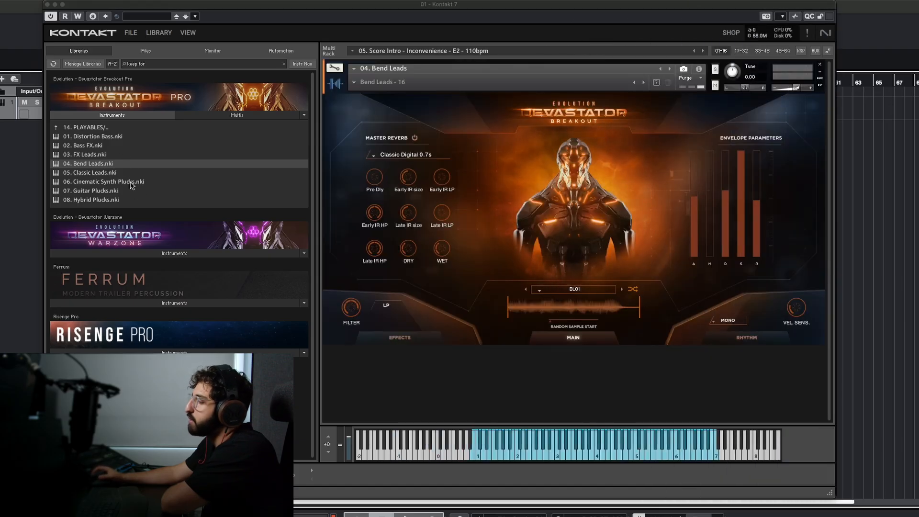
Try the Bend Leads instrument in Mono and Polyphonic voice modes, and set the mode to Glide
{"action": "left_click", "coordinate": [725, 321]}
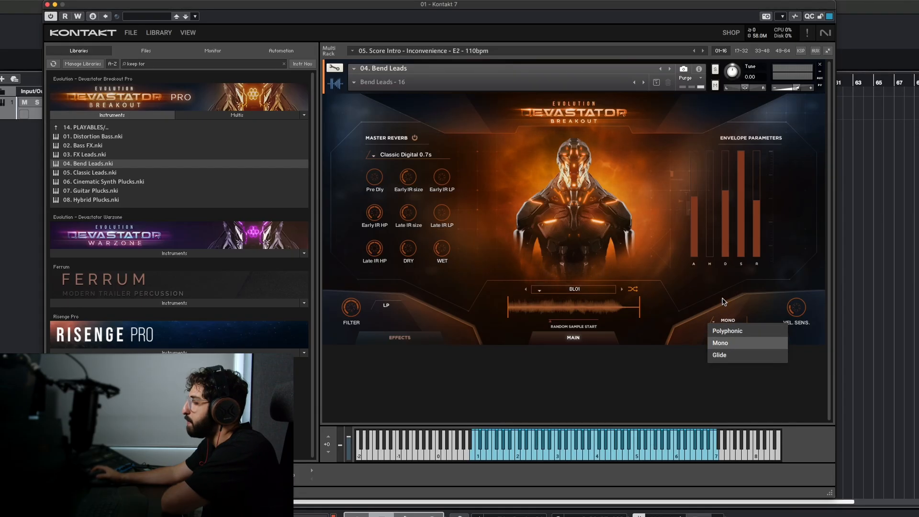
{"action": "left_click", "coordinate": [719, 346]}
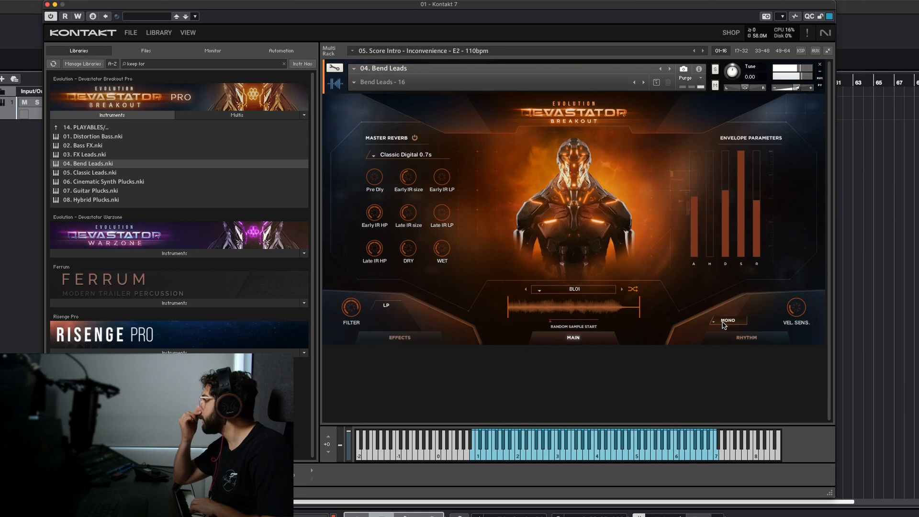
{"action": "left_click", "coordinate": [724, 324]}
{"action": "left_click", "coordinate": [726, 335]}
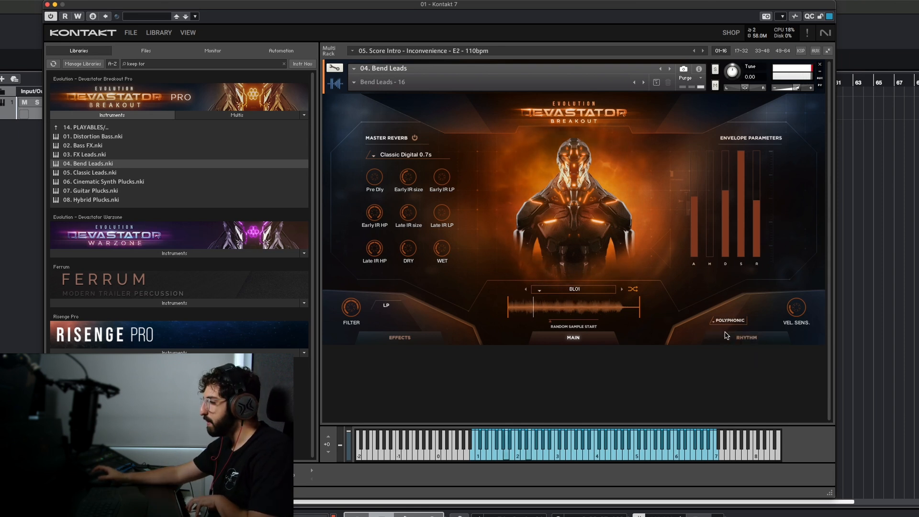
{"action": "left_click", "coordinate": [726, 319]}
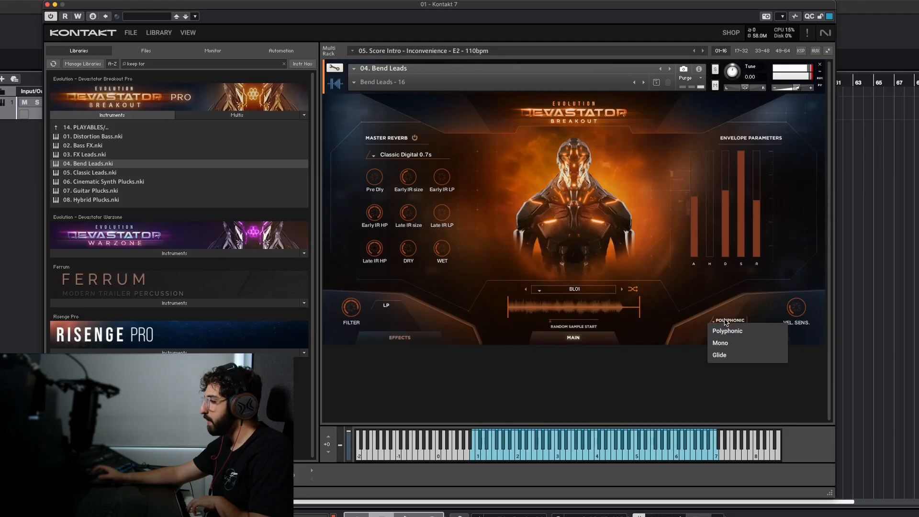
{"action": "left_click", "coordinate": [718, 350]}
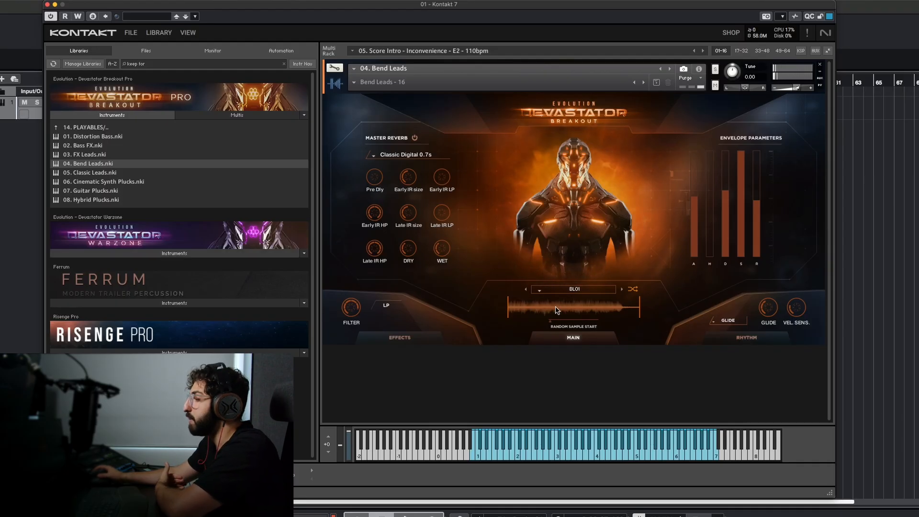
Audition the bend lead sounds BL15, BL14 and BL06, and select BL04
{"action": "left_click", "coordinate": [560, 290]}
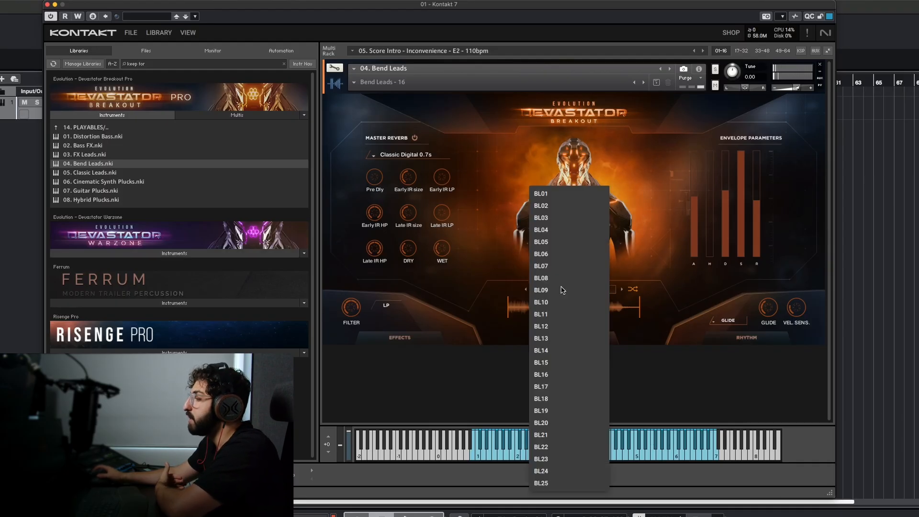
{"action": "left_click", "coordinate": [580, 364]}
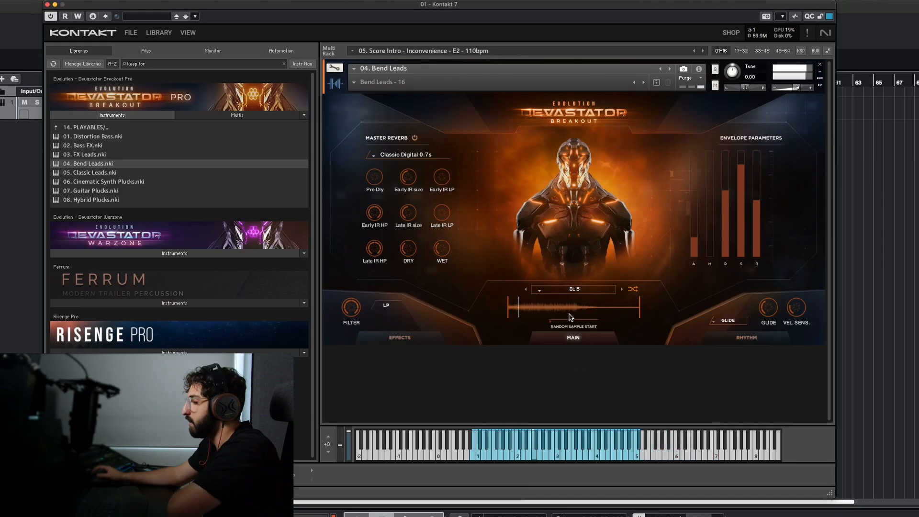
{"action": "left_click", "coordinate": [555, 291]}
{"action": "left_click", "coordinate": [570, 347]}
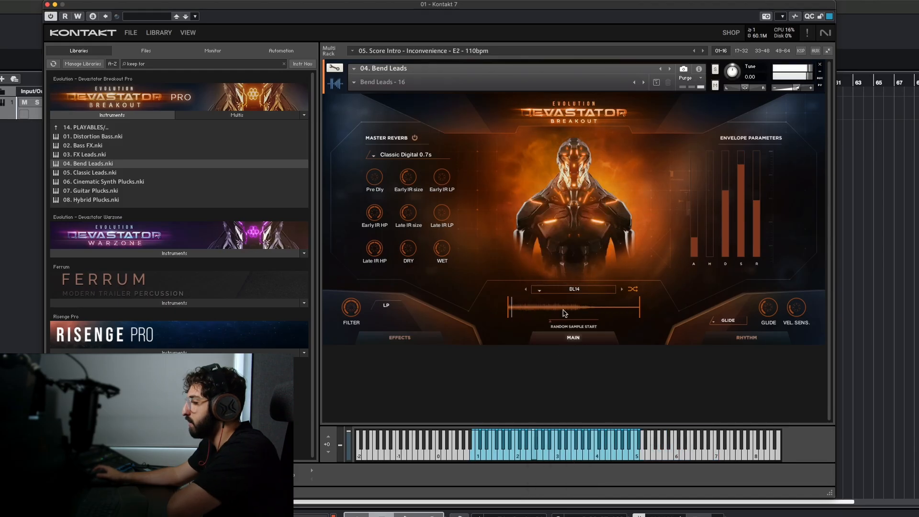
{"action": "left_click", "coordinate": [569, 294]}
{"action": "left_click", "coordinate": [571, 256]}
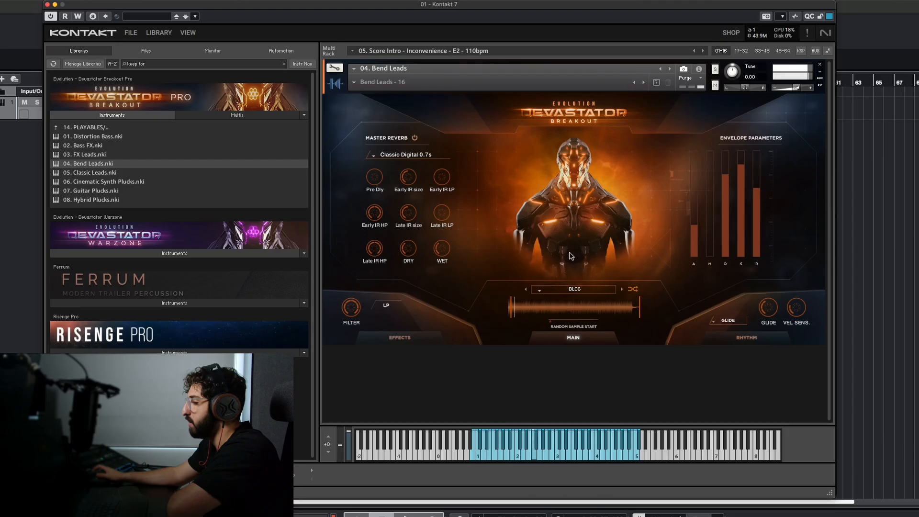
{"action": "left_click", "coordinate": [572, 290]}
{"action": "left_click", "coordinate": [575, 236]}
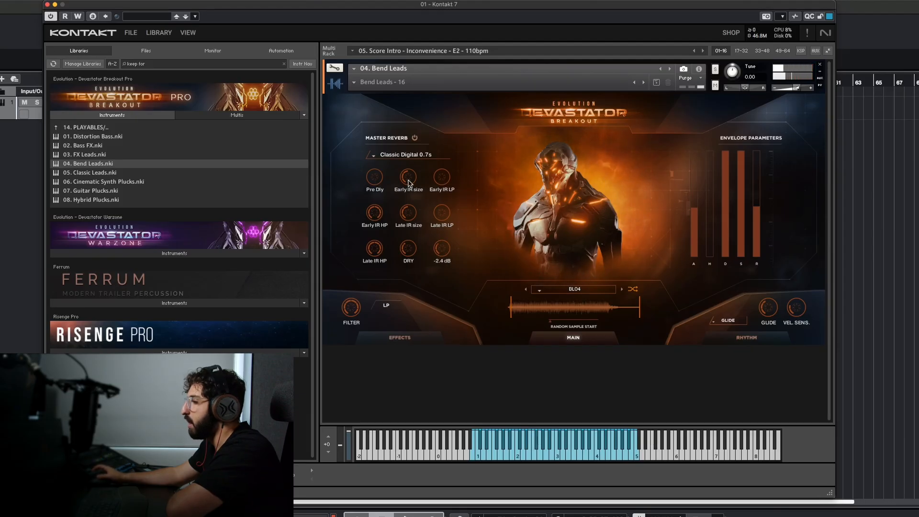
Switch the master reverb preset to Noise Tail 1, replace it with Church 1, and turn the reverb on
{"action": "left_click", "coordinate": [385, 155]}
{"action": "scroll", "coordinate": [421, 268], "scroll_direction": "down", "scroll_amount": 15}
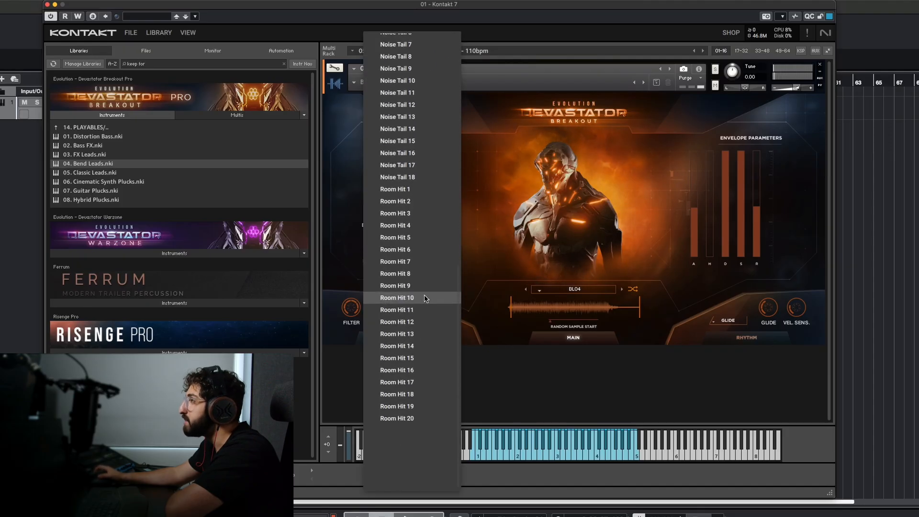
{"action": "scroll", "coordinate": [425, 297], "scroll_direction": "up", "scroll_amount": 8}
{"action": "left_click", "coordinate": [425, 297]}
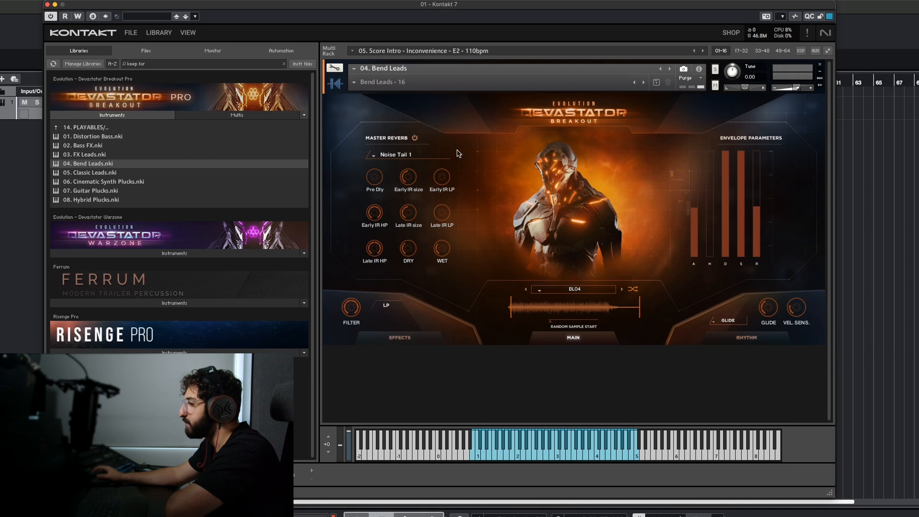
{"action": "left_click", "coordinate": [404, 155]}
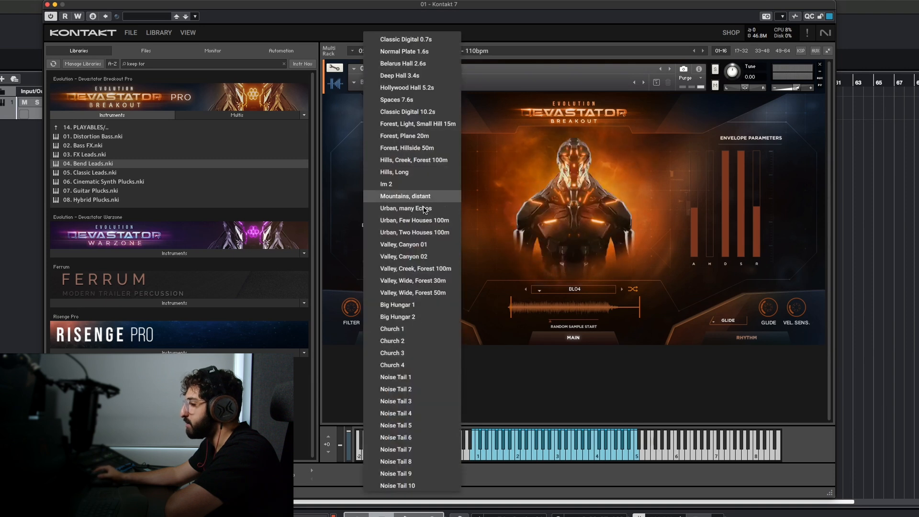
{"action": "scroll", "coordinate": [426, 321], "scroll_direction": "down", "scroll_amount": 5}
{"action": "scroll", "coordinate": [426, 320], "scroll_direction": "down", "scroll_amount": 5}
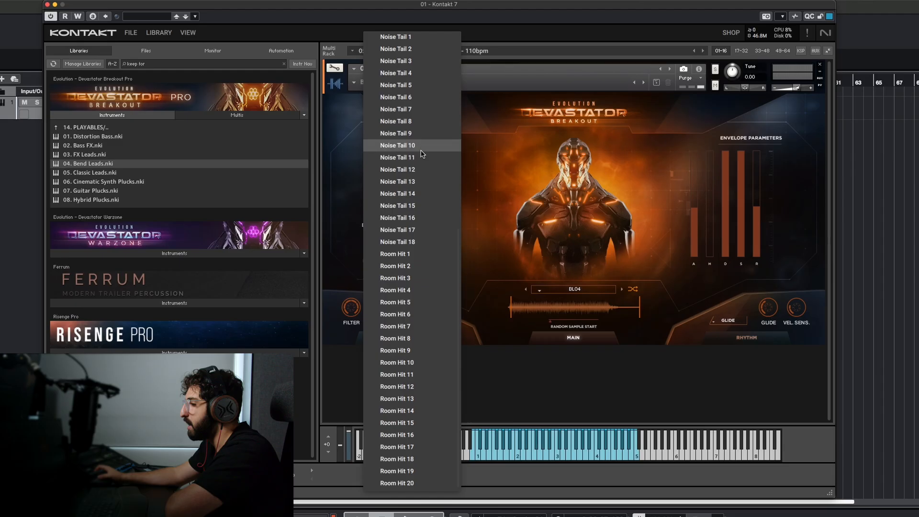
{"action": "scroll", "coordinate": [424, 172], "scroll_direction": "up", "scroll_amount": 8}
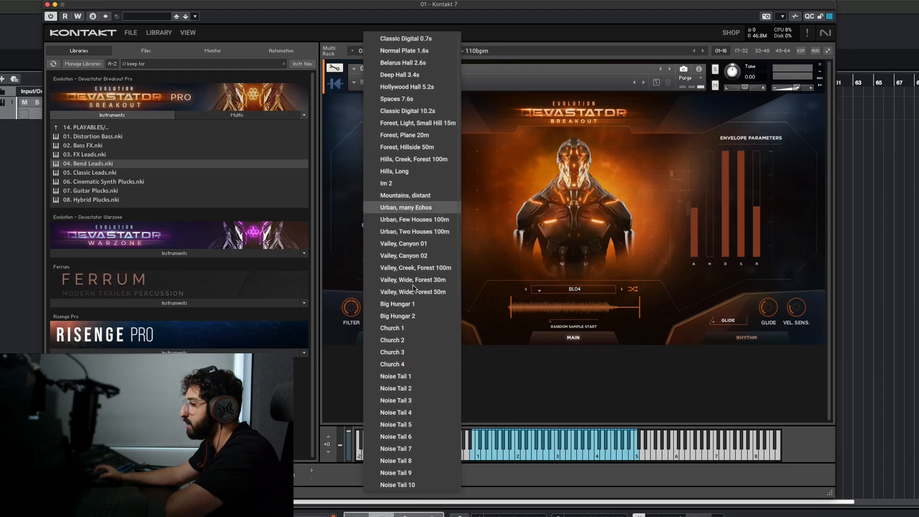
{"action": "left_click", "coordinate": [414, 333]}
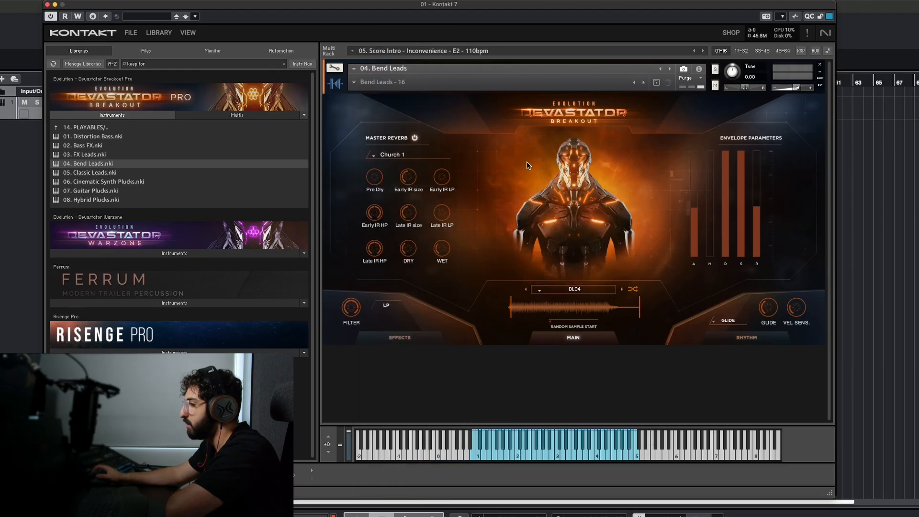
Set the Church 1 reverb's pre-delay to about 81.5 ms and raise its Early IR LP
{"action": "mouse_move", "coordinate": [445, 247]}
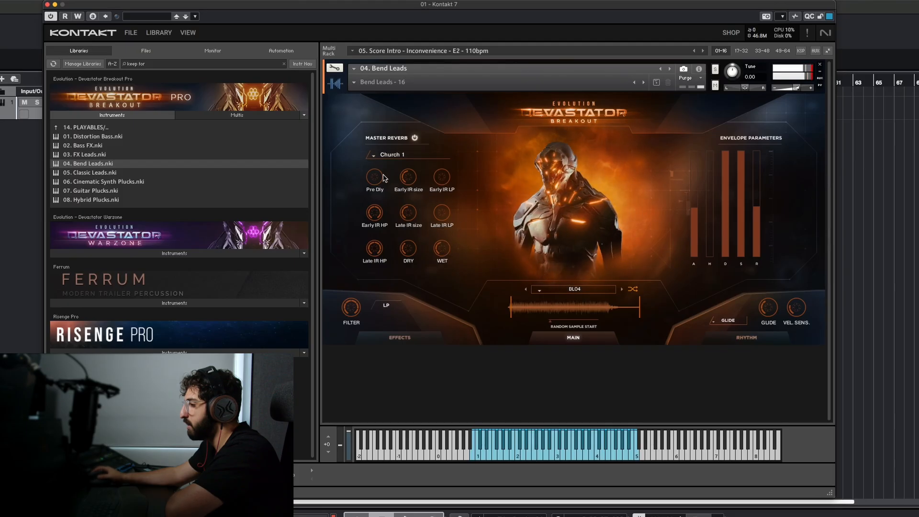
{"action": "left_click_drag", "start_coordinate": [384, 178], "coordinate": [503, 182]}
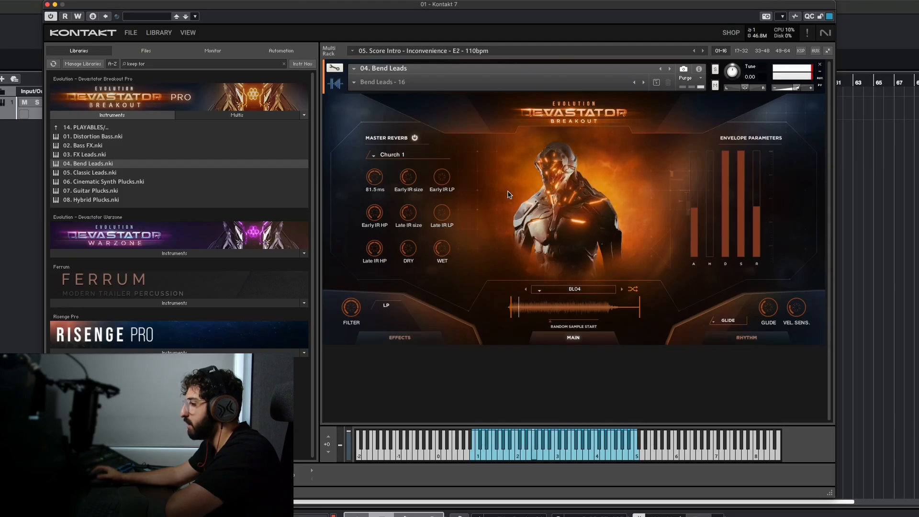
{"action": "left_click_drag", "start_coordinate": [441, 179], "coordinate": [445, 153]}
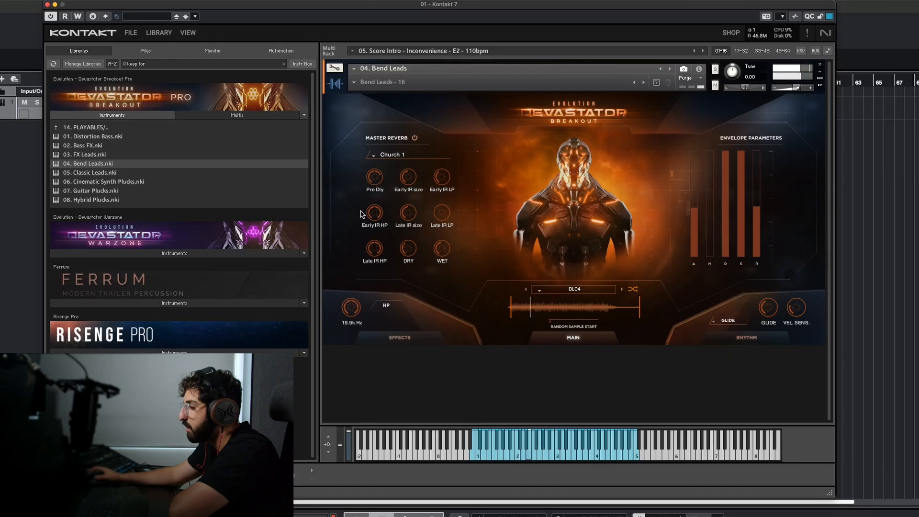
Sweep the cutoff of the HP filter downward, switch the filter type to LP, and sweep its cutoff down and back up
{"action": "left_click_drag", "start_coordinate": [352, 302], "coordinate": [351, 313]}
{"action": "left_click_drag", "start_coordinate": [350, 319], "coordinate": [334, 345]}
{"action": "left_click", "coordinate": [386, 305]}
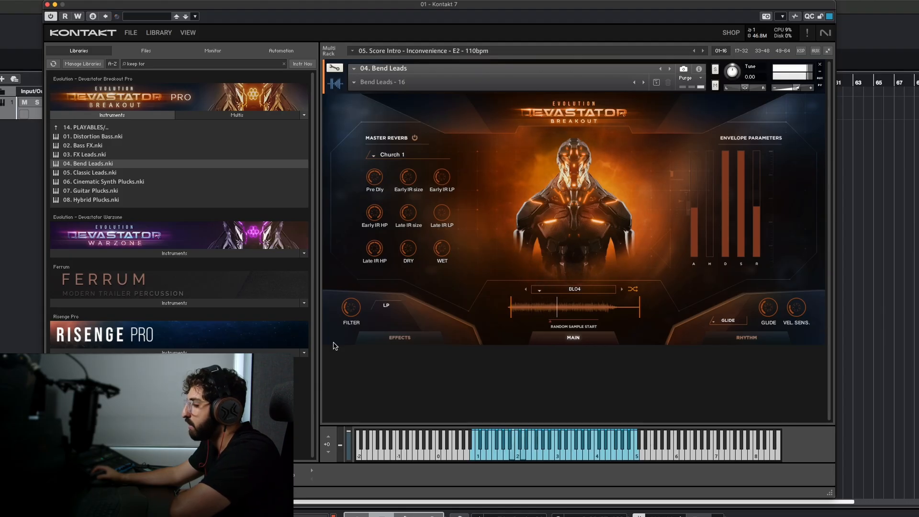
{"action": "left_click_drag", "start_coordinate": [334, 345], "coordinate": [346, 312]}
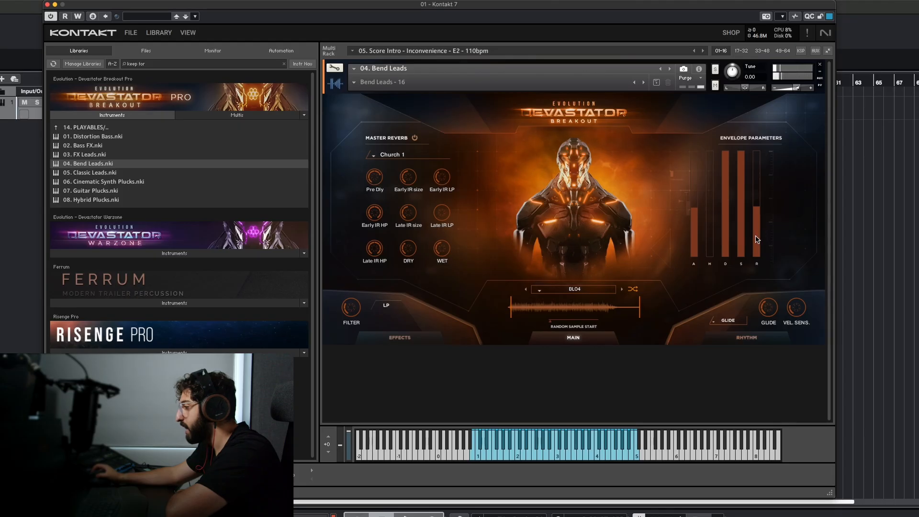
Lower the envelope's release to its minimum and set the reverb's Late IR LP to 76 Hz
{"action": "left_click_drag", "start_coordinate": [759, 218], "coordinate": [759, 272]}
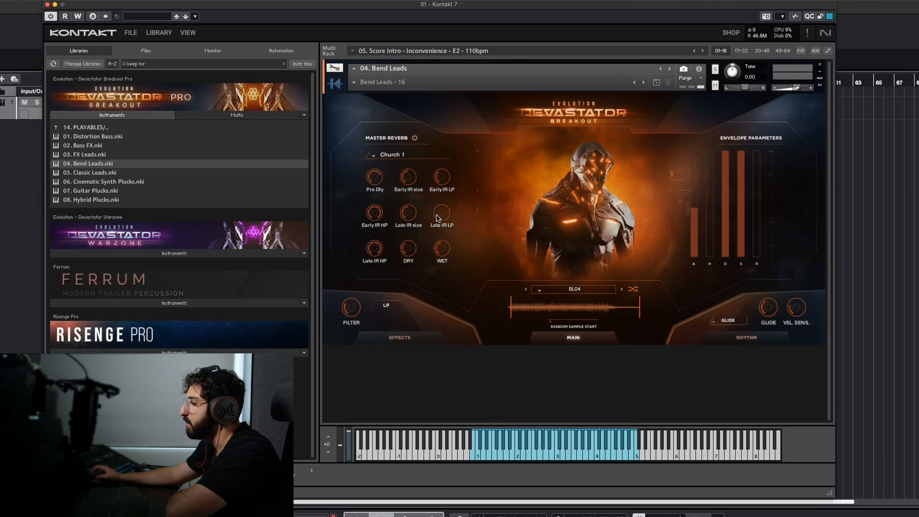
{"action": "mouse_move", "coordinate": [437, 218]}
{"action": "left_mouse_down"}
{"action": "mouse_move", "coordinate": [433, 230]}
{"action": "mouse_move", "coordinate": [428, 203]}
{"action": "left_mouse_up"}
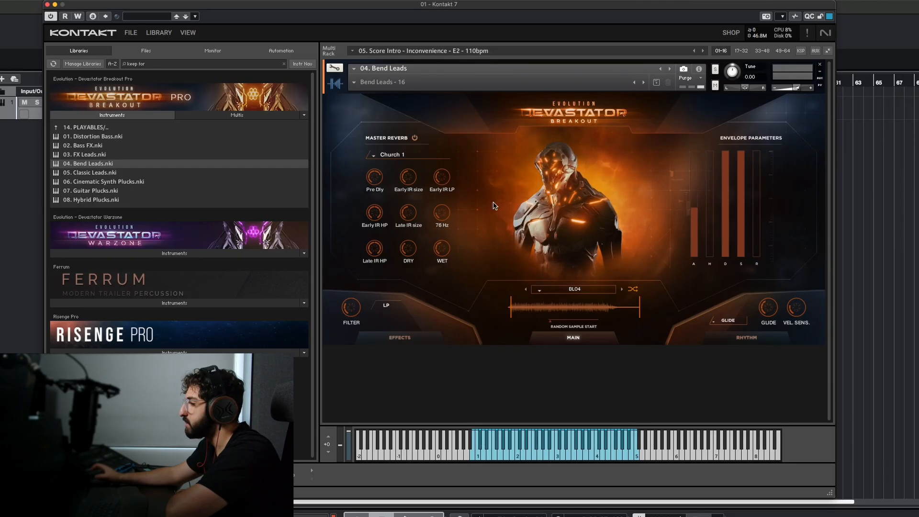
Sweep the LP filter's cutoff and bring the envelope's attack, decay, sustain and release down to their minimum
{"action": "left_click_drag", "start_coordinate": [750, 227], "coordinate": [758, 236]}
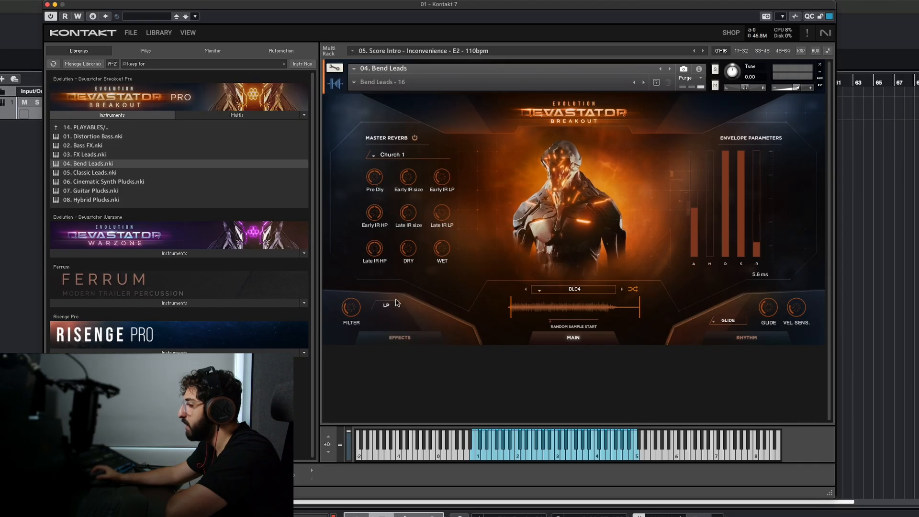
{"action": "left_click_drag", "start_coordinate": [357, 295], "coordinate": [356, 268]}
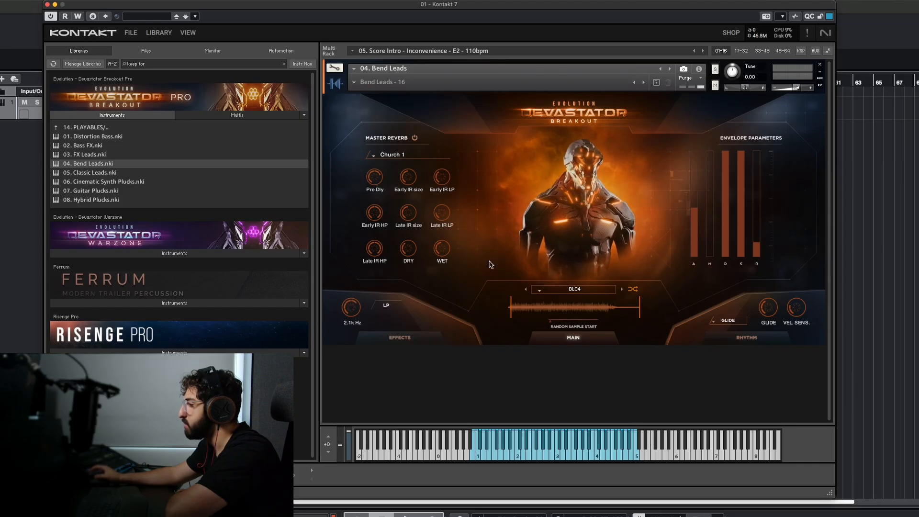
{"action": "left_click_drag", "start_coordinate": [745, 179], "coordinate": [742, 261]}
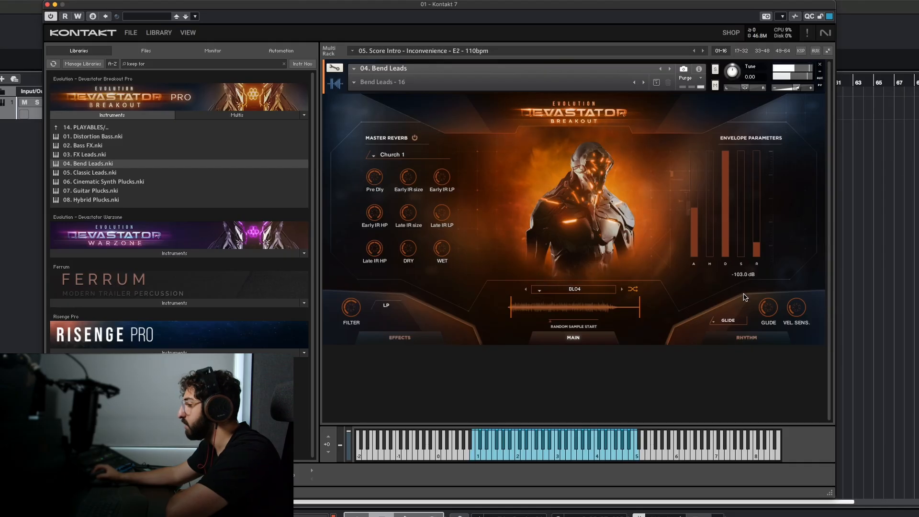
{"action": "left_click_drag", "start_coordinate": [723, 189], "coordinate": [753, 262]}
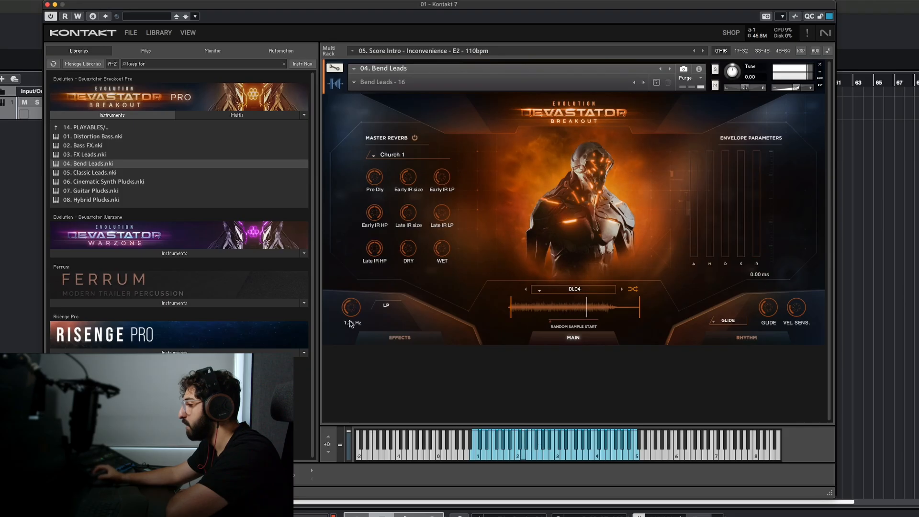
{"action": "left_click_drag", "start_coordinate": [350, 324], "coordinate": [350, 335]}
Raise the envelope's attack and hold, and set the decay to 1.9k ms, sustain to 0.0 dB and release to 25.0k ms
{"action": "left_click_drag", "start_coordinate": [702, 250], "coordinate": [690, 164]}
{"action": "left_click_drag", "start_coordinate": [714, 231], "coordinate": [735, 125]}
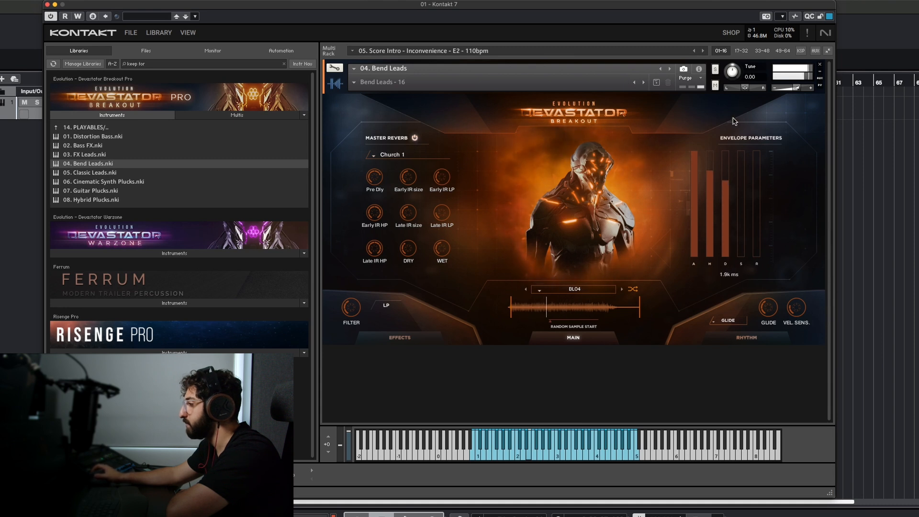
{"action": "left_click_drag", "start_coordinate": [741, 192], "coordinate": [742, 146]}
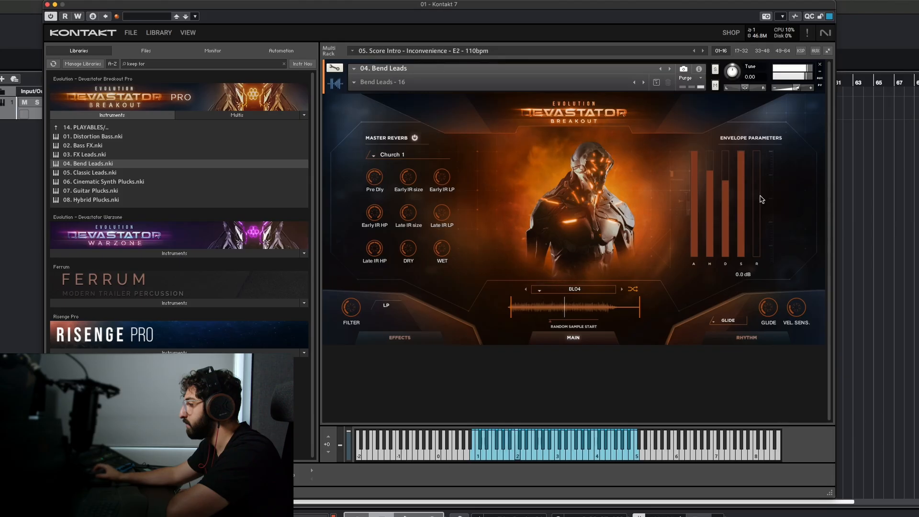
{"action": "left_click_drag", "start_coordinate": [757, 211], "coordinate": [756, 150]}
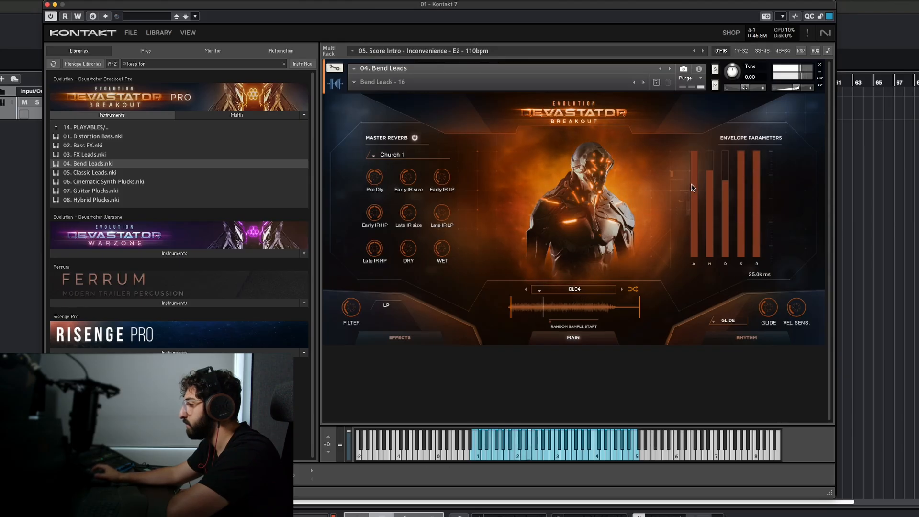
Lower the envelope's attack, hold, decay and release to 0.00 ms and the sustain to its minimum
{"action": "left_click_drag", "start_coordinate": [691, 187], "coordinate": [693, 277]}
{"action": "left_click_drag", "start_coordinate": [710, 192], "coordinate": [707, 331]}
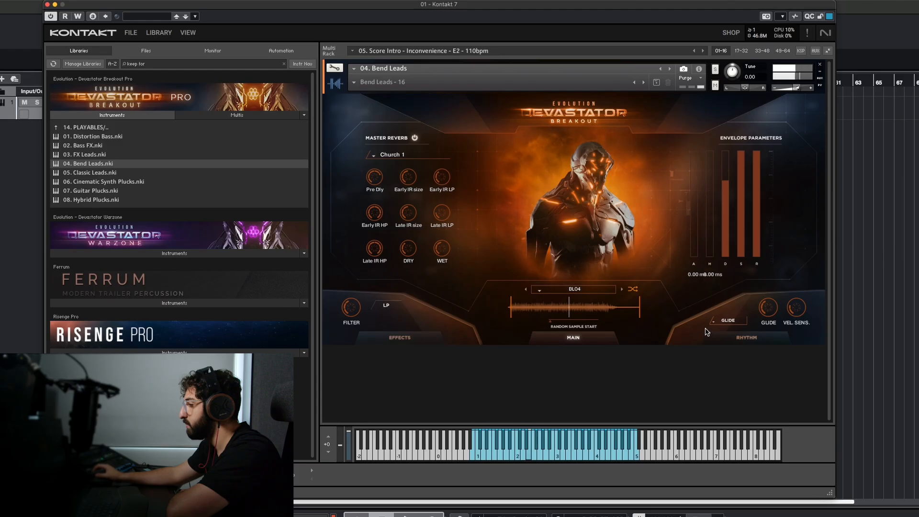
{"action": "left_click_drag", "start_coordinate": [726, 184], "coordinate": [727, 319]}
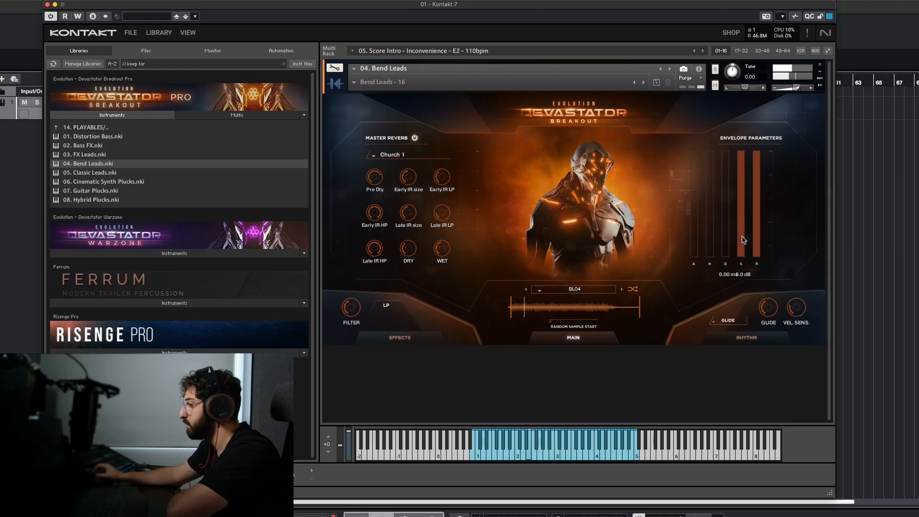
{"action": "left_click_drag", "start_coordinate": [744, 240], "coordinate": [743, 349]}
{"action": "left_click_drag", "start_coordinate": [758, 194], "coordinate": [753, 365]}
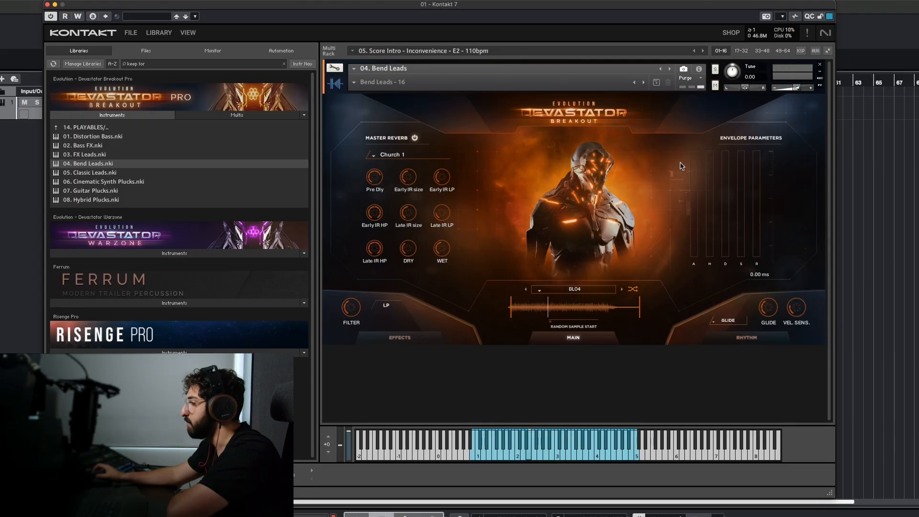
Raise the envelope's hold to its maximum, set high attack, decay and release levels, and raise the sustain slightly
{"action": "left_click_drag", "start_coordinate": [695, 254], "coordinate": [703, 162]}
{"action": "left_click_drag", "start_coordinate": [709, 225], "coordinate": [718, 125]}
{"action": "left_click_drag", "start_coordinate": [726, 221], "coordinate": [757, 168]}
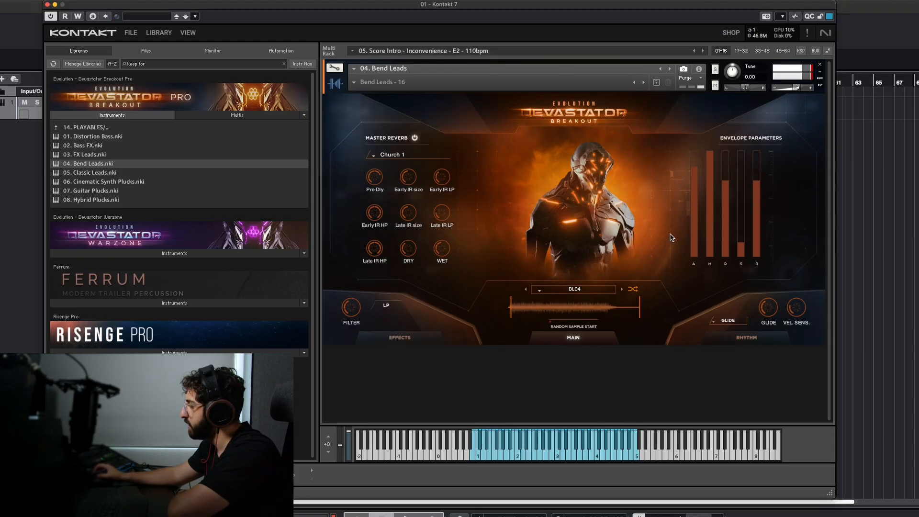
Randomize the Bend Leads voice several times, auditioning voices such as BL21 and BL16 and finishing on BL01
{"action": "left_click", "coordinate": [632, 290]}
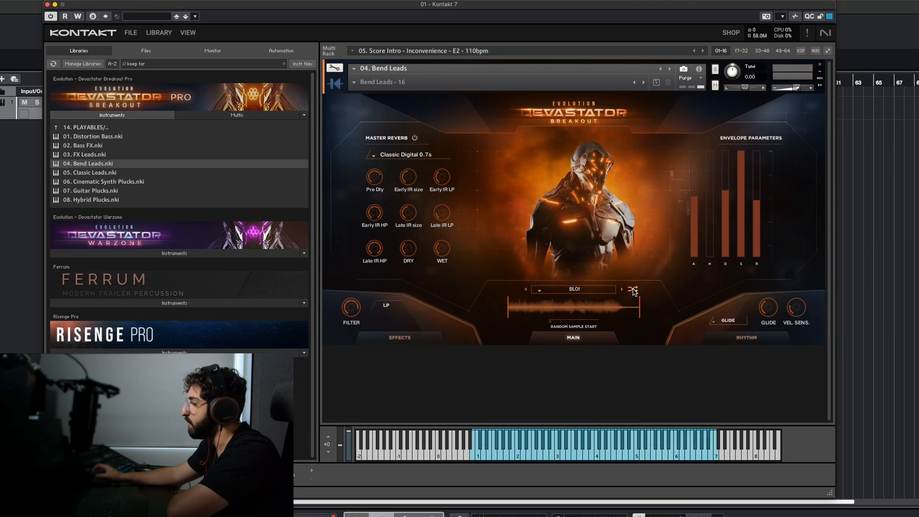
{"action": "left_click", "coordinate": [633, 289]}
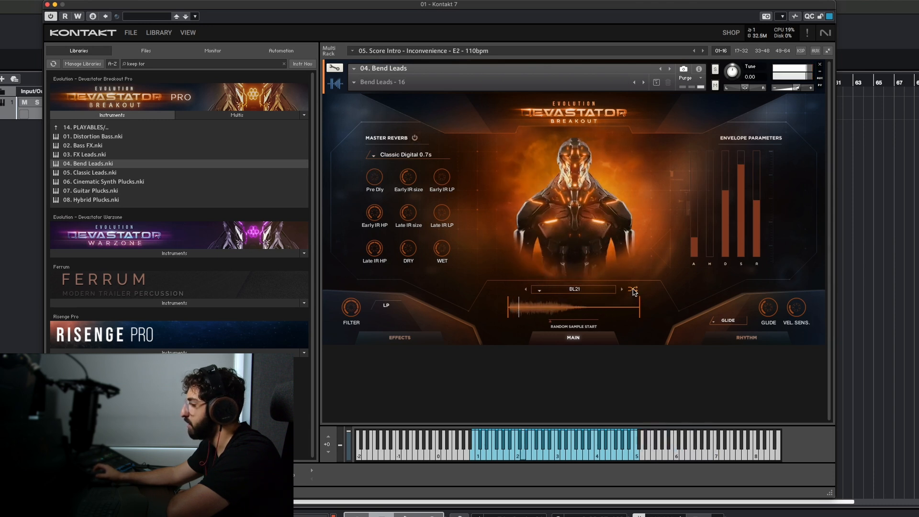
{"action": "left_click", "coordinate": [633, 289]}
{"action": "left_click", "coordinate": [632, 289]}
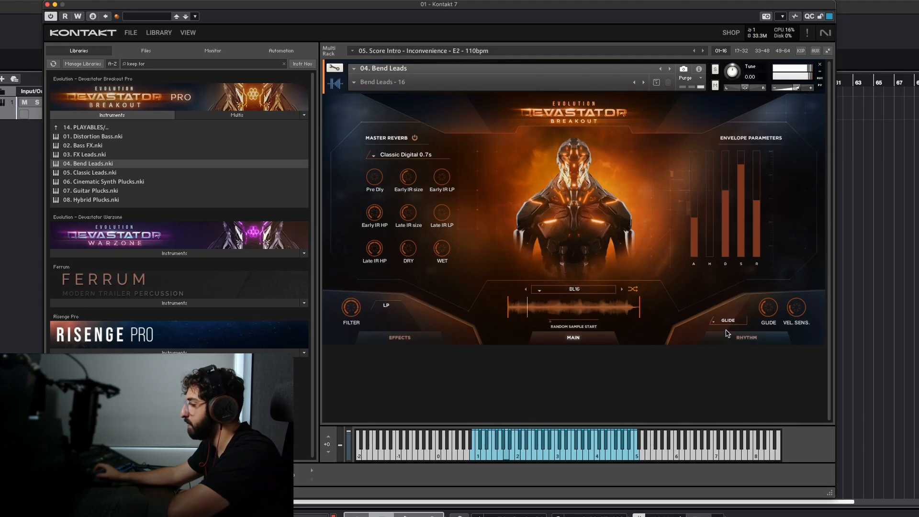
{"action": "left_click", "coordinate": [636, 291]}
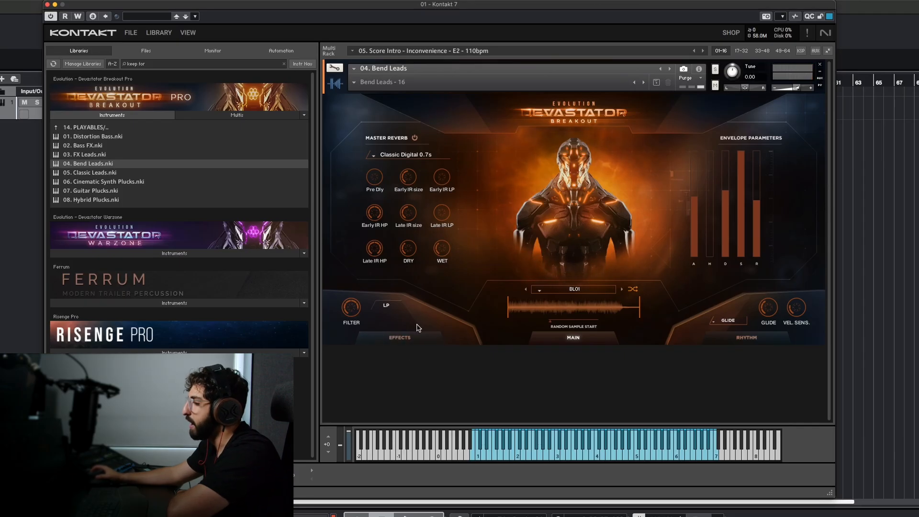
Empty the master effects chain by removing the Band-Pass, Reverb and SGEQ effects
{"action": "left_click", "coordinate": [407, 342]}
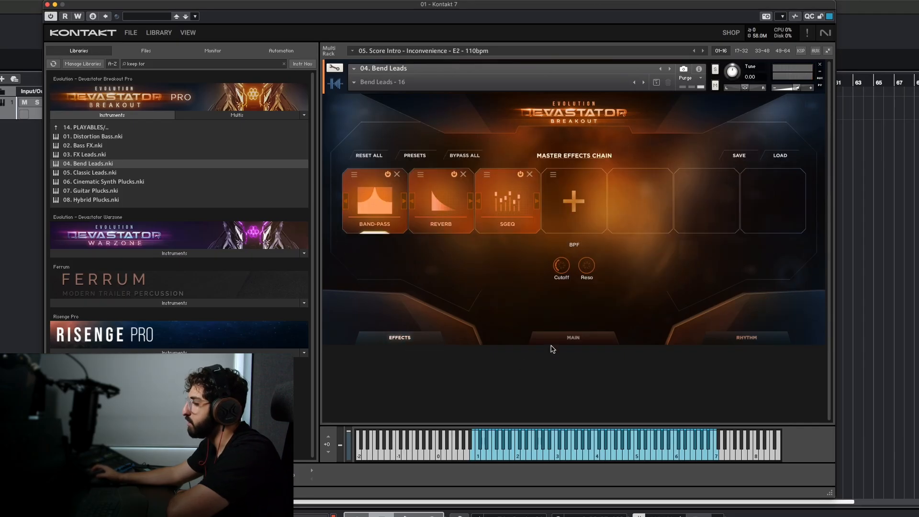
{"action": "left_click", "coordinate": [554, 341]}
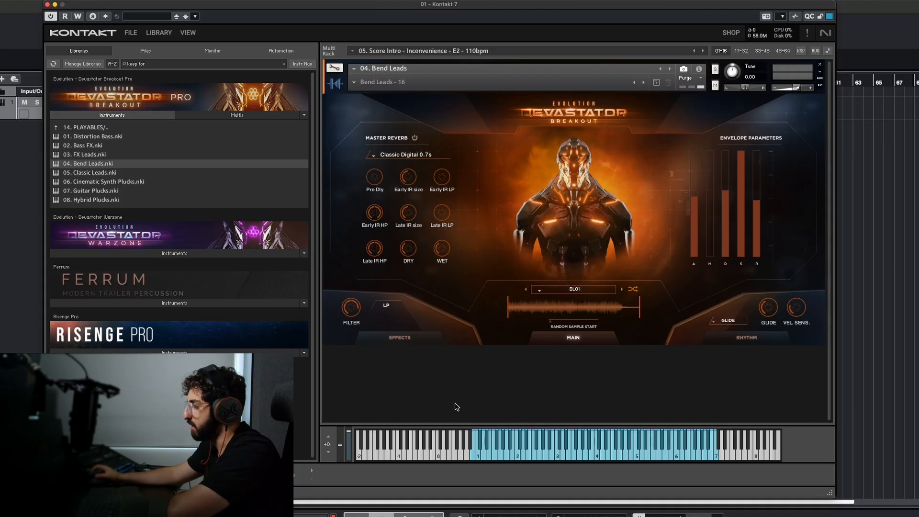
{"action": "left_click", "coordinate": [401, 339]}
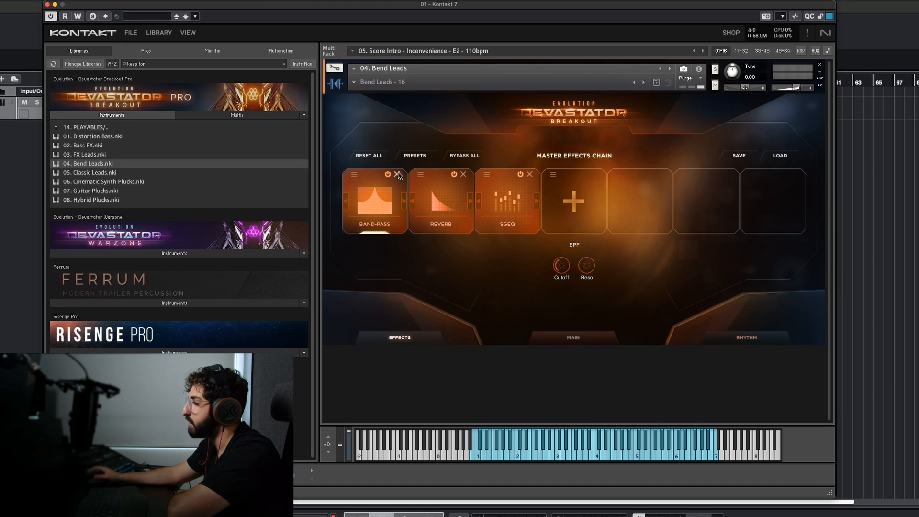
{"action": "left_click", "coordinate": [397, 174]}
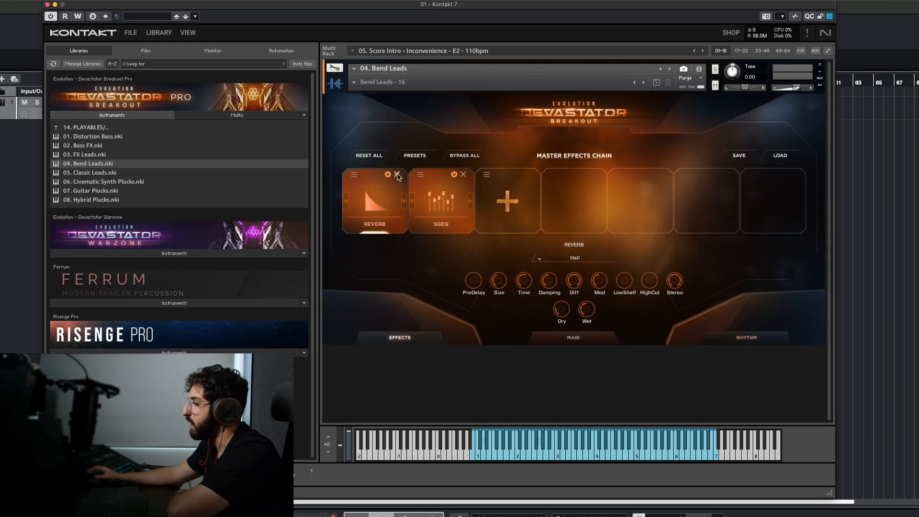
{"action": "left_click", "coordinate": [397, 175]}
{"action": "left_click", "coordinate": [398, 174]}
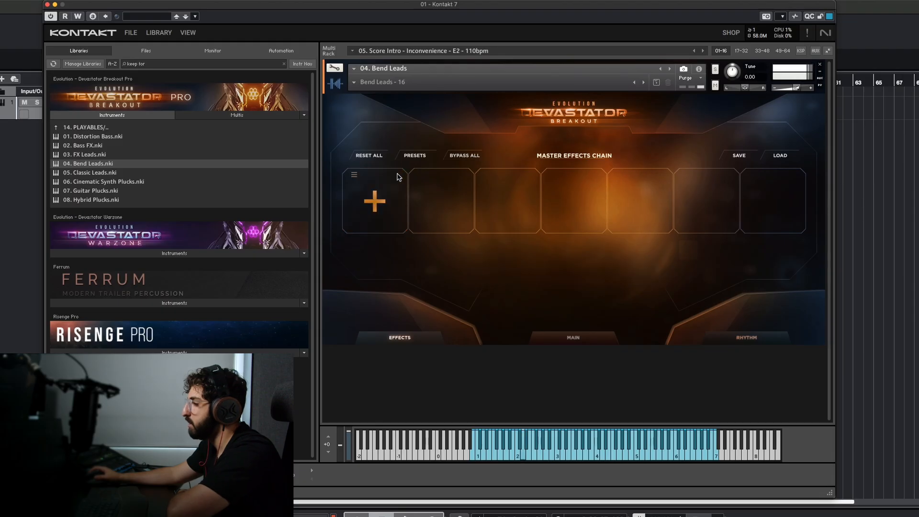
Add a Lo-Fi effect to the first slot of the master effects chain and load its Crunchie preset
{"action": "left_click", "coordinate": [378, 198]}
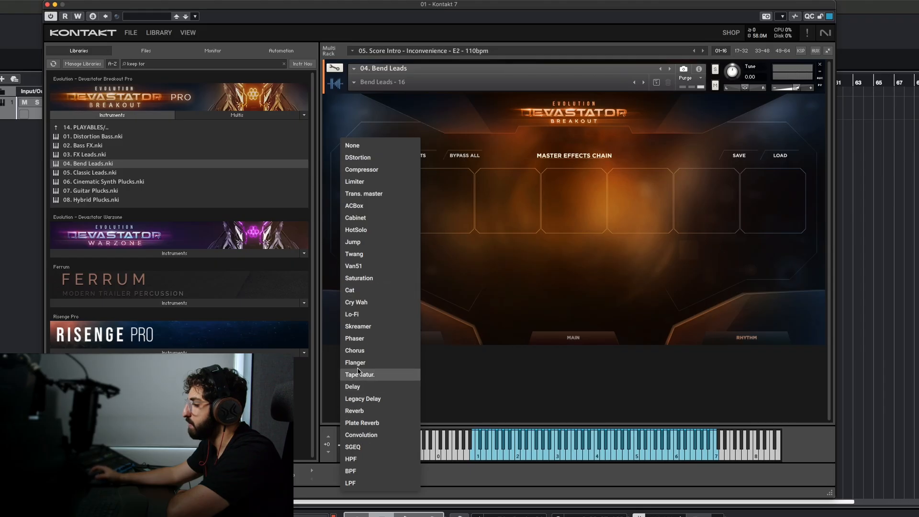
{"action": "left_click", "coordinate": [357, 314]}
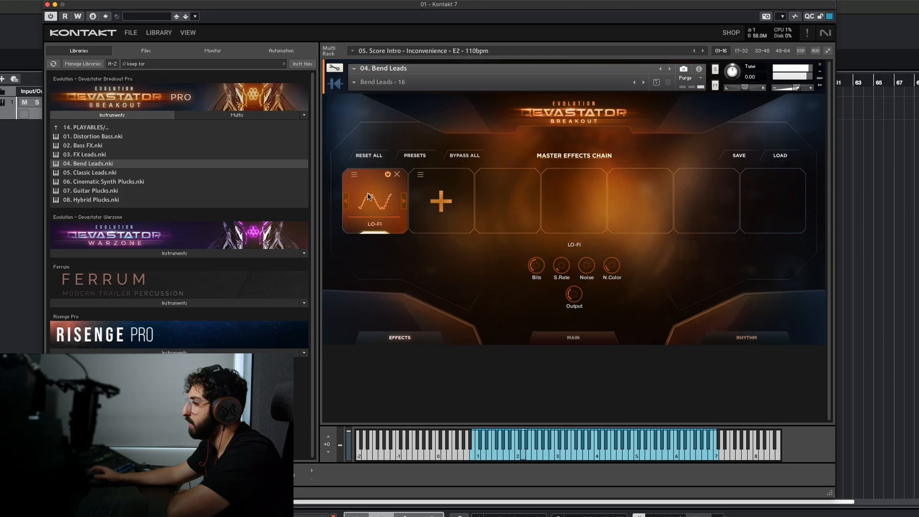
{"action": "left_click", "coordinate": [355, 174]}
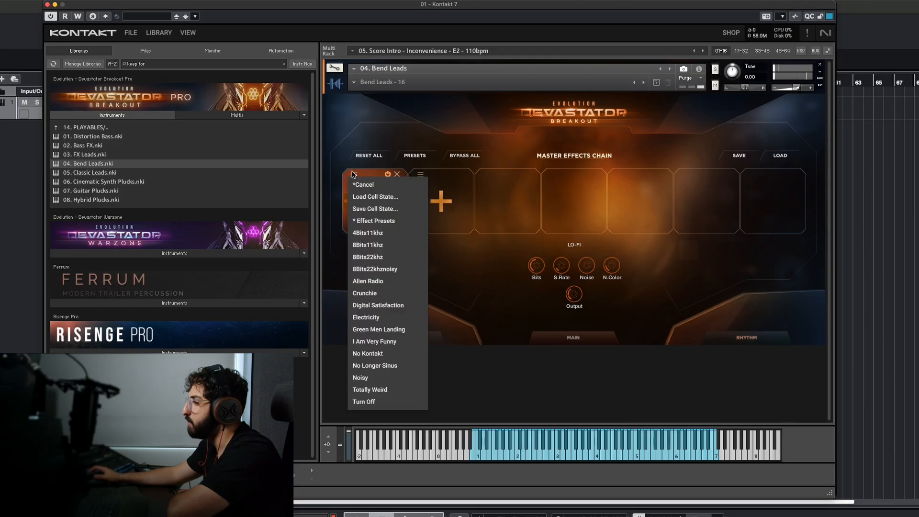
{"action": "left_click", "coordinate": [382, 298]}
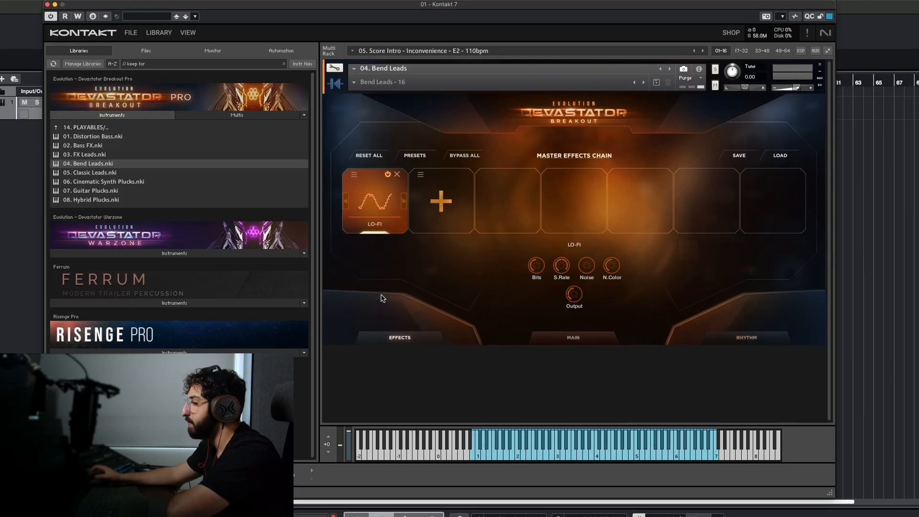
Try the No Longer Sinus preset on the Lo-Fi effect, replace it with Totally Weird, and bypass the effect
{"action": "left_click", "coordinate": [354, 175]}
{"action": "left_click", "coordinate": [396, 365]}
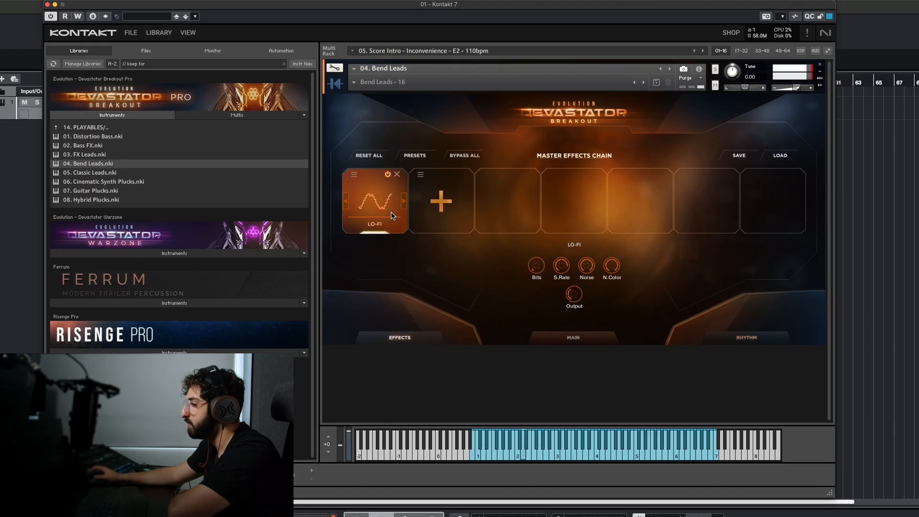
{"action": "left_click", "coordinate": [355, 175]}
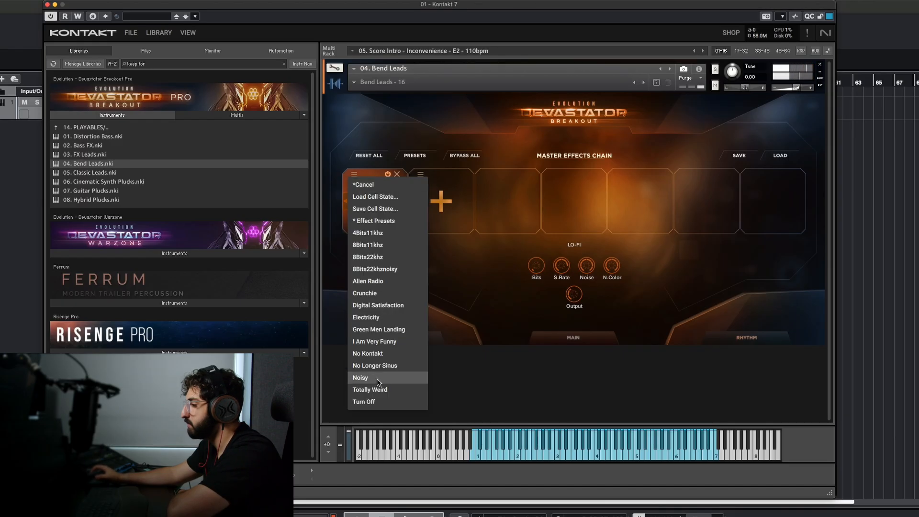
{"action": "left_click", "coordinate": [378, 395]}
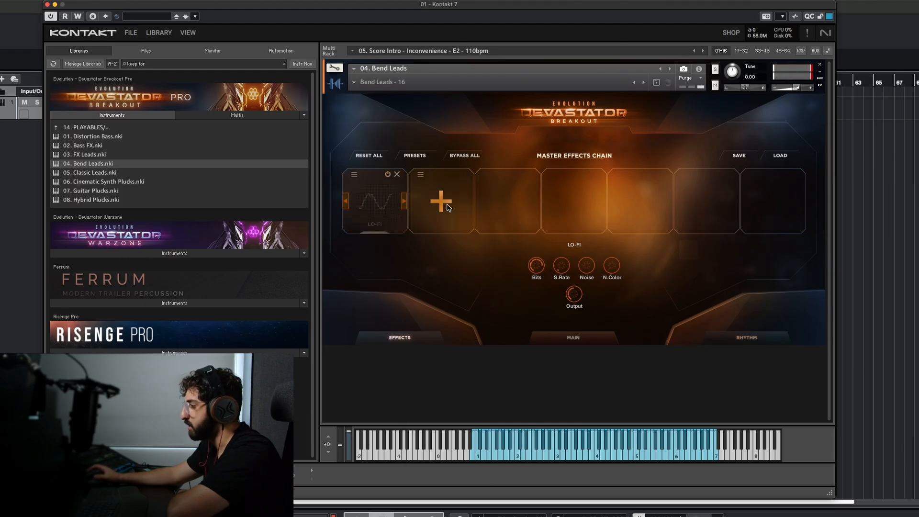
Add an ACBox effect to the second slot, move it ahead of Lo-Fi and return it to the second slot
{"action": "left_click", "coordinate": [448, 207]}
{"action": "left_click", "coordinate": [472, 222]}
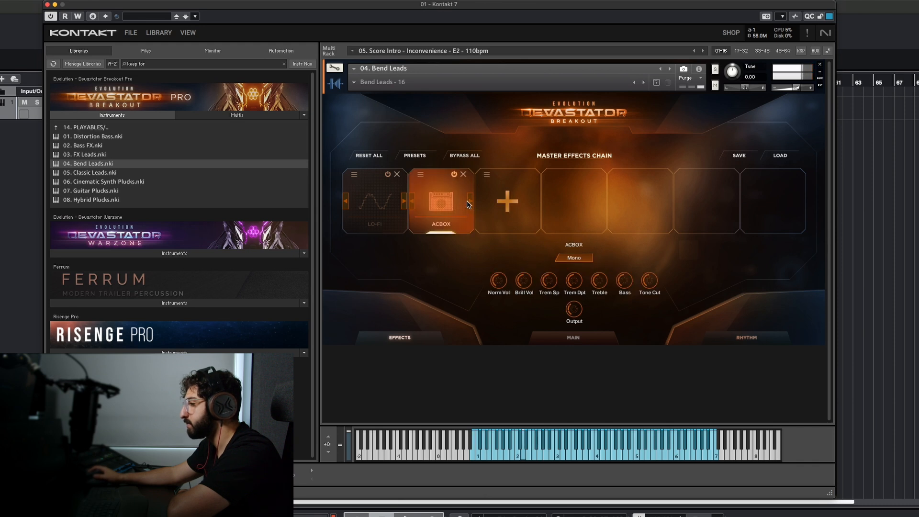
{"action": "left_click", "coordinate": [471, 206]}
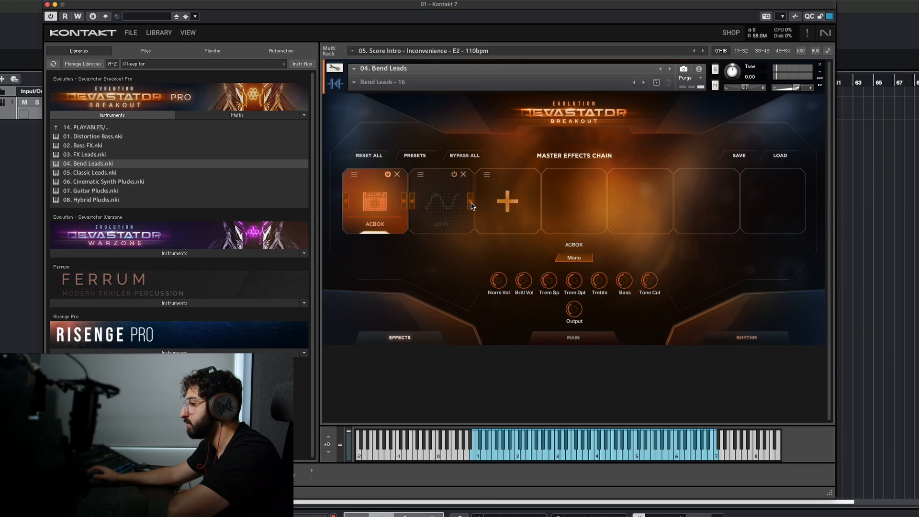
{"action": "left_click", "coordinate": [347, 205]}
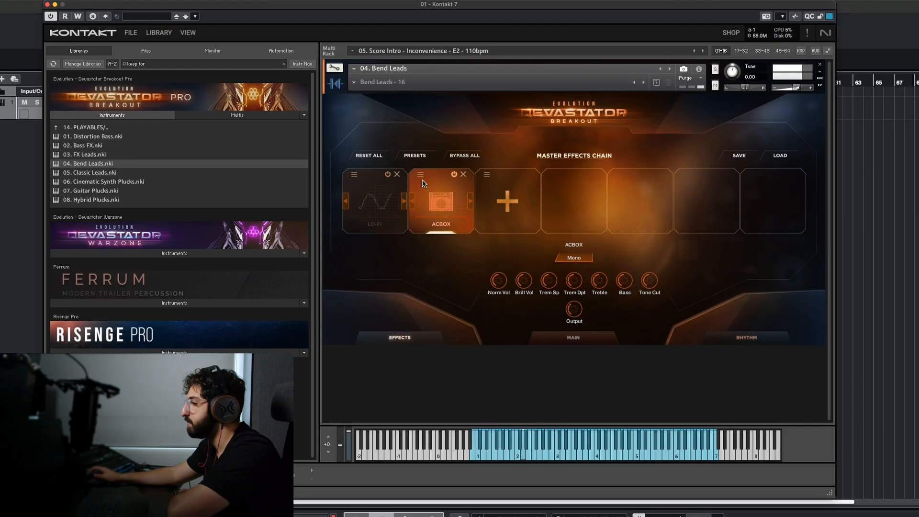
Load one of the ACBox effect's own presets and look through its preset list again
{"action": "left_click", "coordinate": [421, 175]}
{"action": "left_click", "coordinate": [446, 228]}
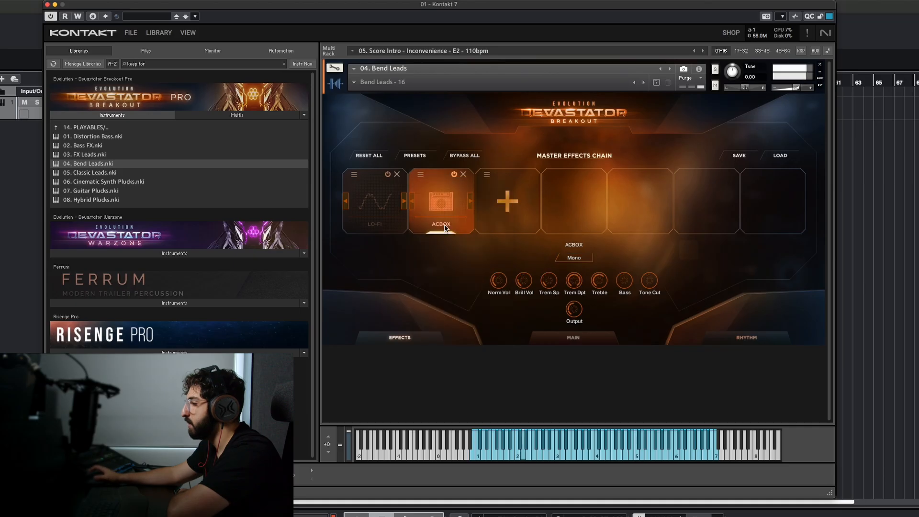
{"action": "left_click", "coordinate": [419, 176]}
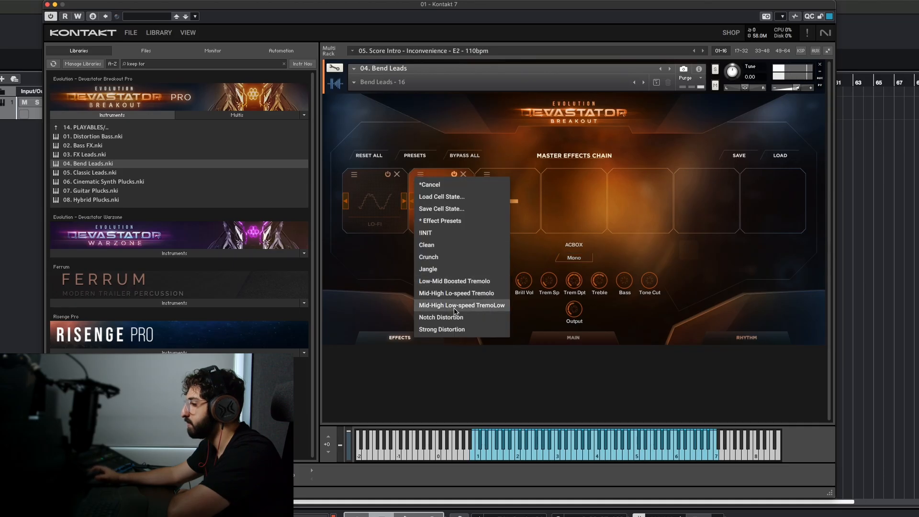
{"action": "key", "text": "Escape"}
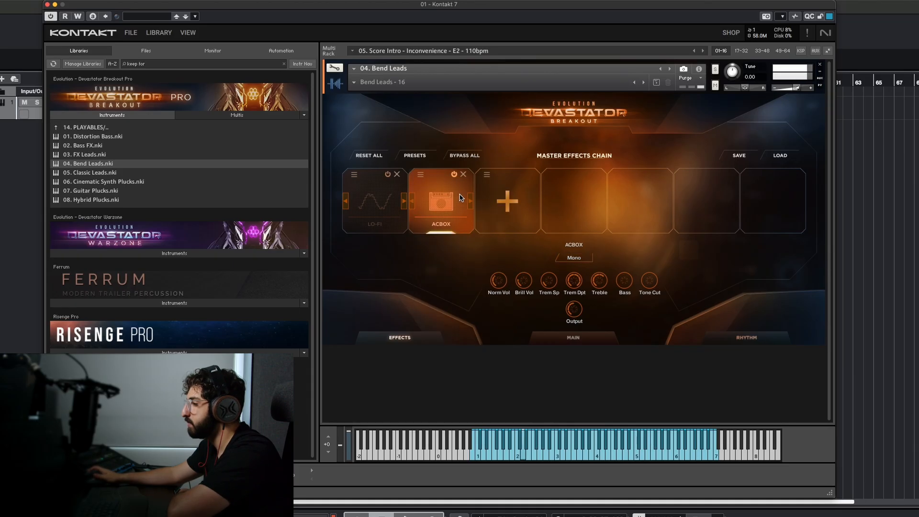
Bypass the ACBox effect and add a Saturation effect to the third slot of the master effects chain
{"action": "left_click", "coordinate": [454, 174]}
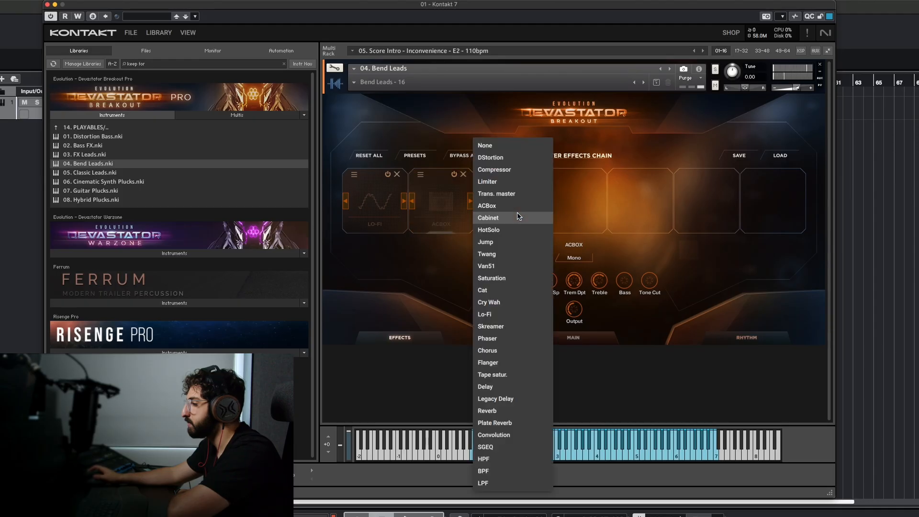
{"action": "left_click", "coordinate": [508, 201]}
{"action": "left_click", "coordinate": [492, 278]}
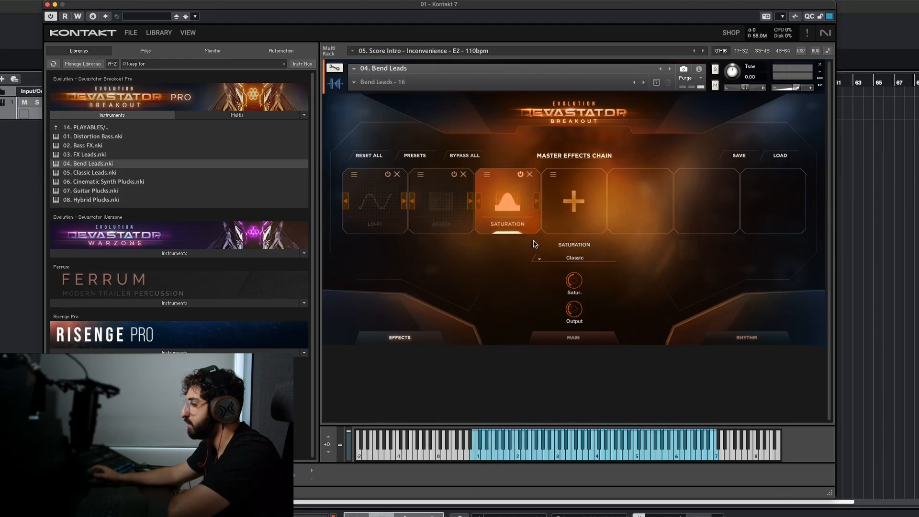
Try the Gentle Saturation preset on the Saturation effect, replace it with Thunderstorm, and choose the Enhanced saturation mode
{"action": "left_click", "coordinate": [486, 175]}
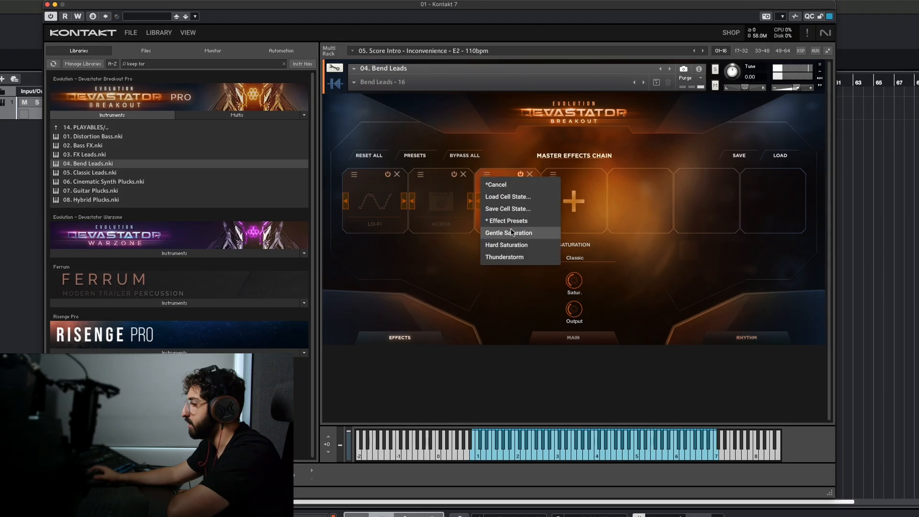
{"action": "left_click", "coordinate": [512, 232]}
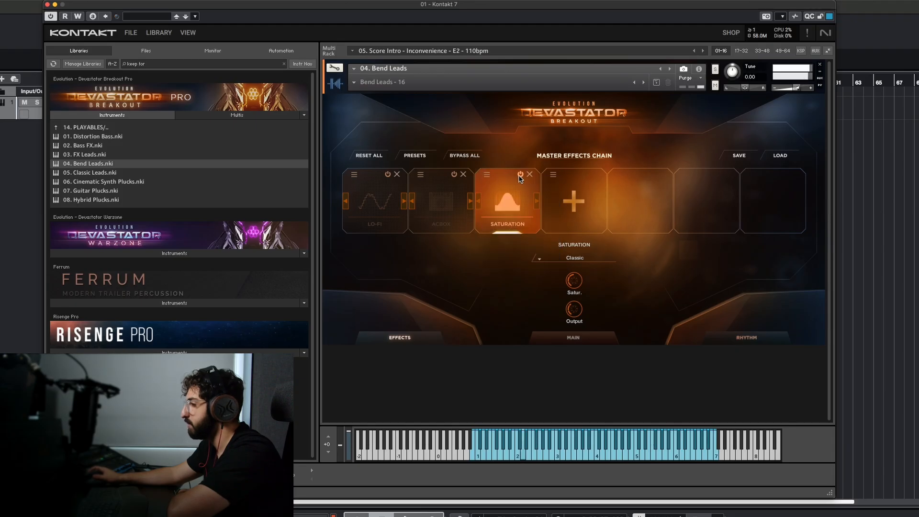
{"action": "left_click", "coordinate": [486, 176]}
{"action": "left_click", "coordinate": [513, 257]}
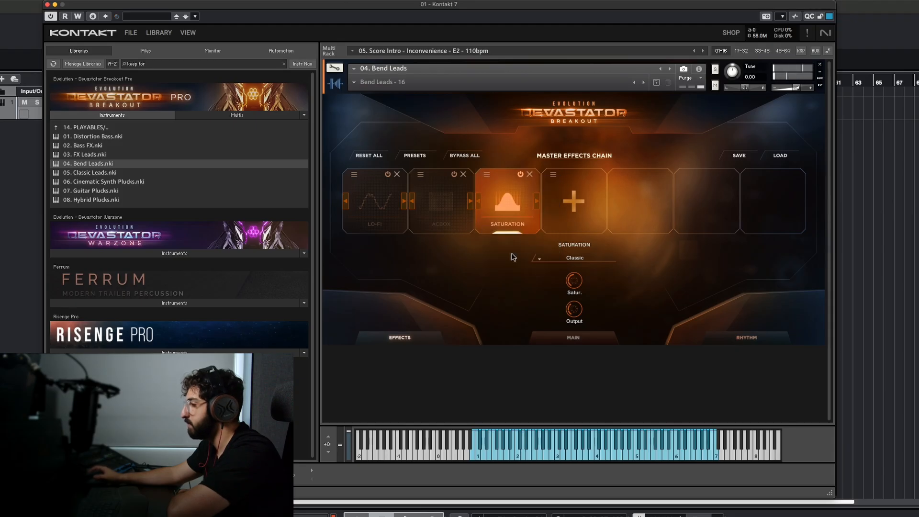
{"action": "left_click", "coordinate": [574, 259]}
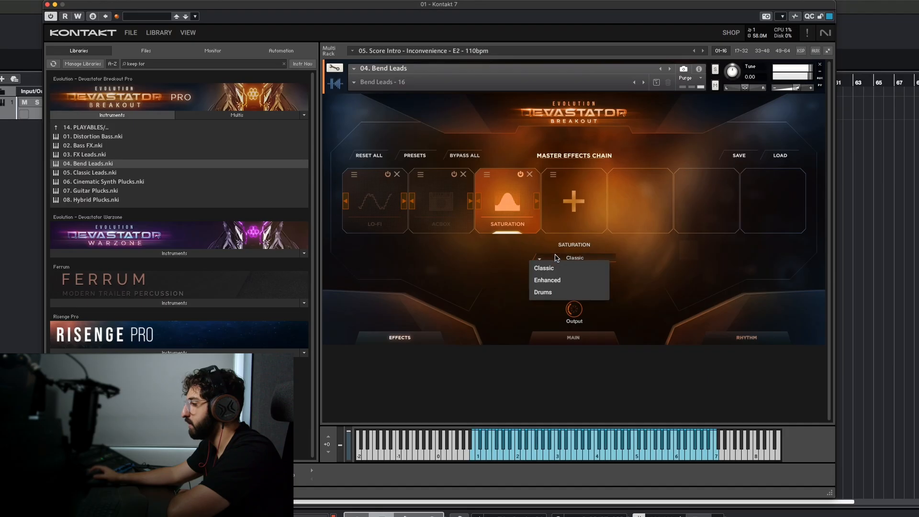
{"action": "left_click", "coordinate": [574, 277]}
Re-enable the ACBox and Lo-Fi effects in the chain and raise the Lo-Fi effect's Noise amount
{"action": "left_click", "coordinate": [462, 218]}
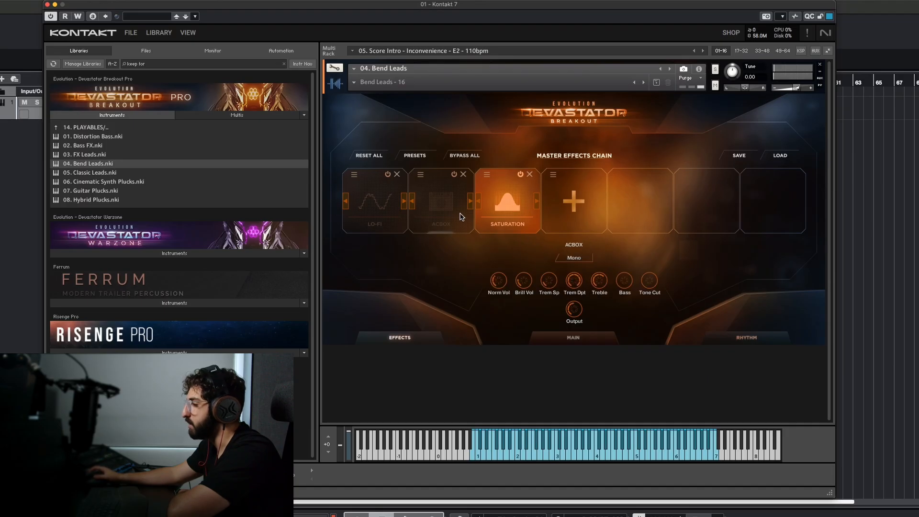
{"action": "left_click", "coordinate": [454, 175]}
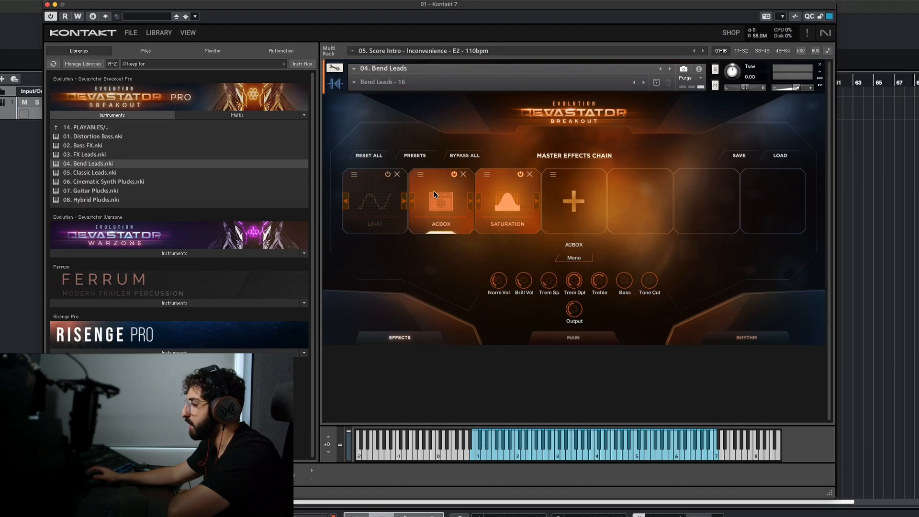
{"action": "left_click", "coordinate": [365, 188]}
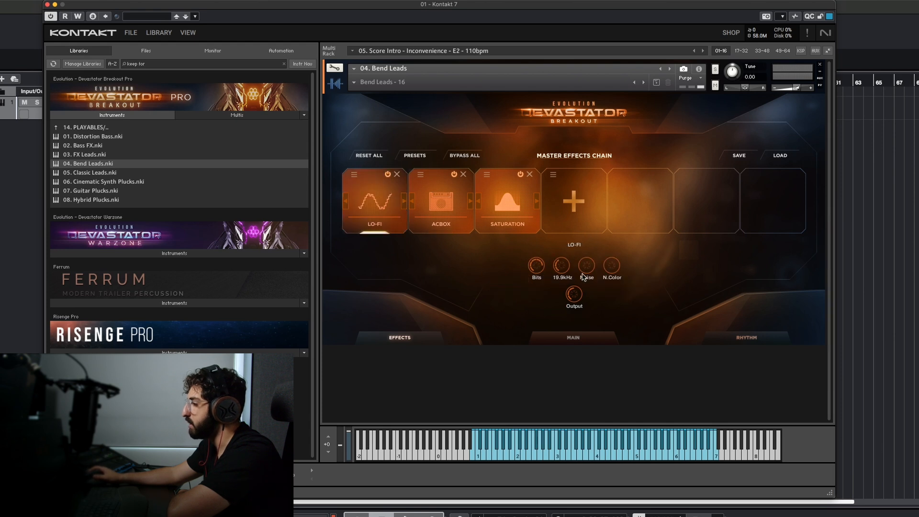
{"action": "left_click_drag", "start_coordinate": [587, 258], "coordinate": [590, 243]}
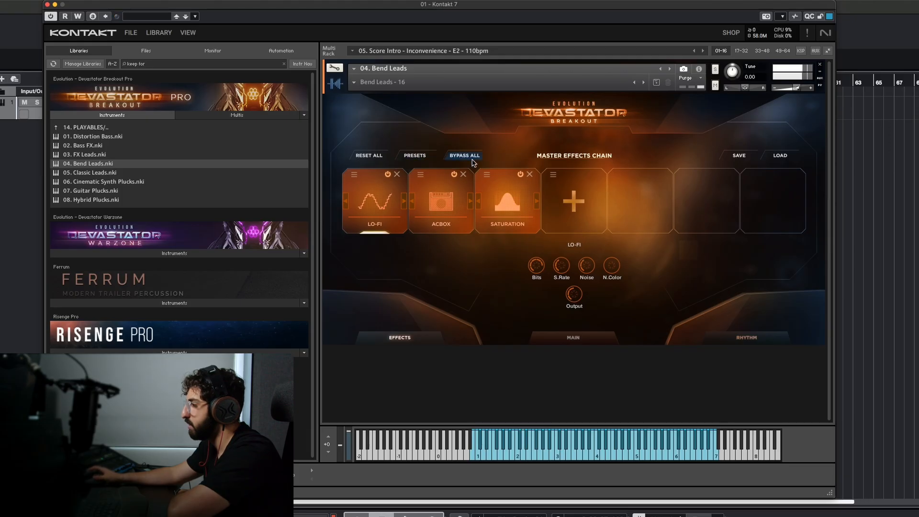
Bypass the three effects in the master chain together, restore them for comparison, and bypass them again
{"action": "left_click", "coordinate": [471, 159]}
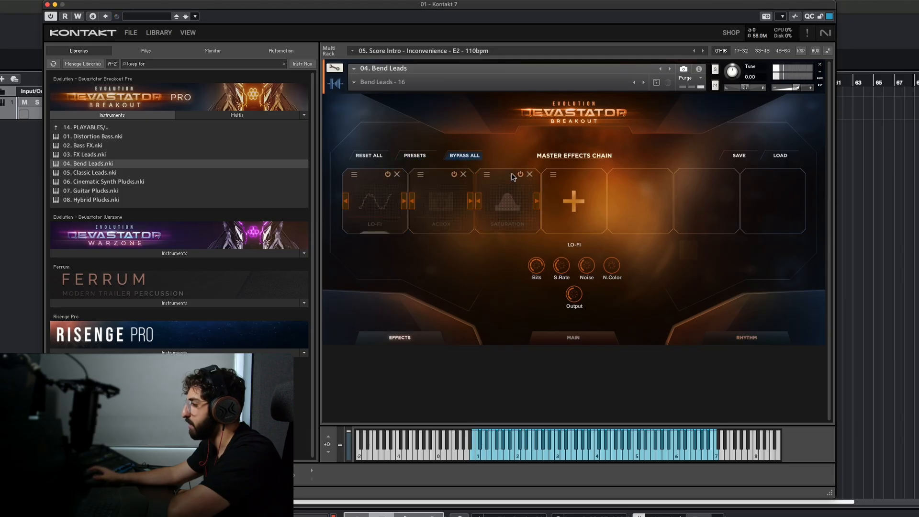
{"action": "left_click", "coordinate": [461, 157]}
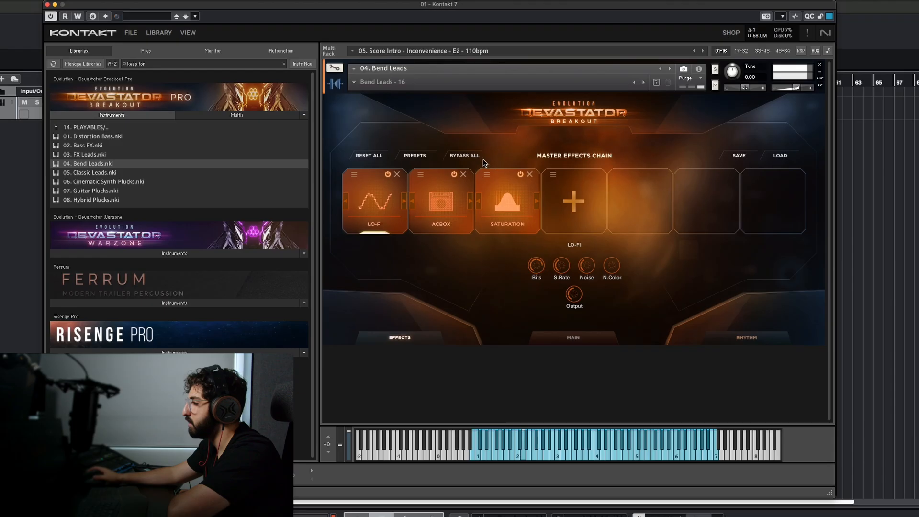
{"action": "left_click", "coordinate": [445, 160]}
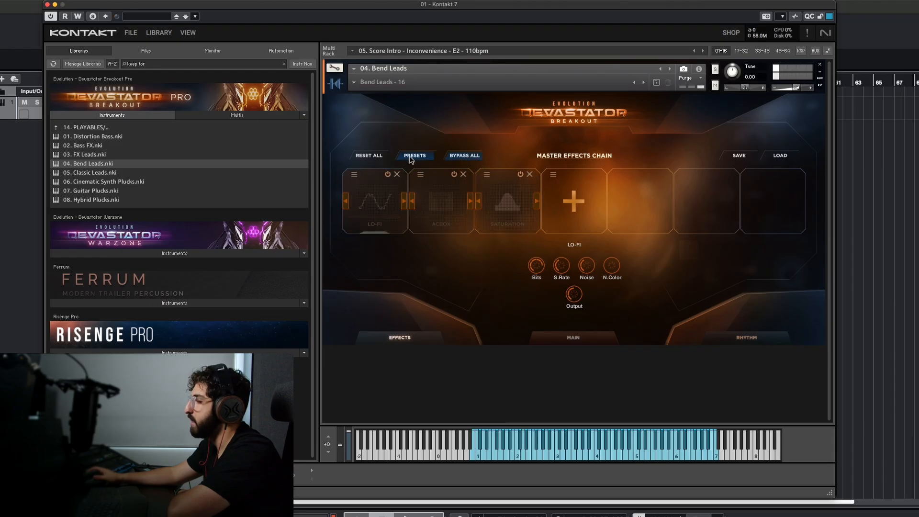
Load a seven-effect master chain preset that starts with Chorus, Distortion and Flanger, and lift the bypass on all effects
{"action": "left_click", "coordinate": [415, 156]}
{"action": "scroll", "coordinate": [474, 351], "scroll_direction": "down", "scroll_amount": 5}
{"action": "scroll", "coordinate": [476, 353], "scroll_direction": "down", "scroll_amount": 10}
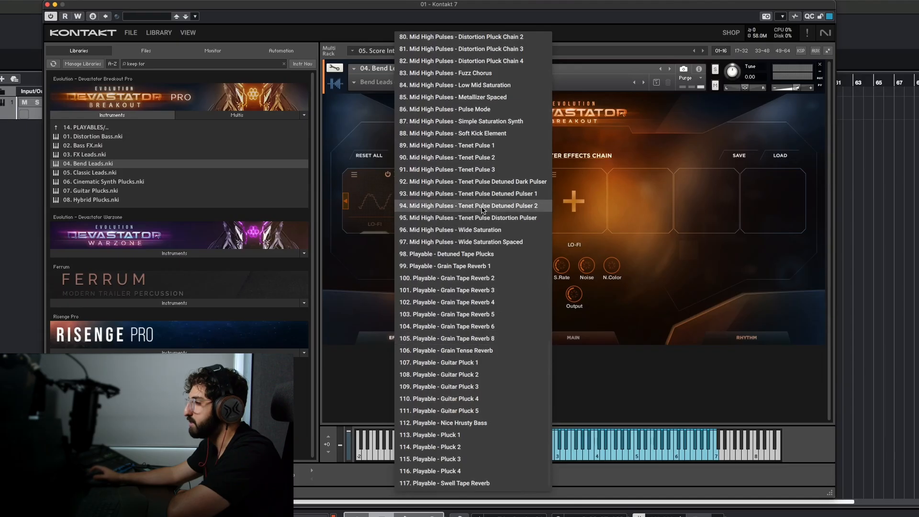
{"action": "left_click", "coordinate": [474, 145]}
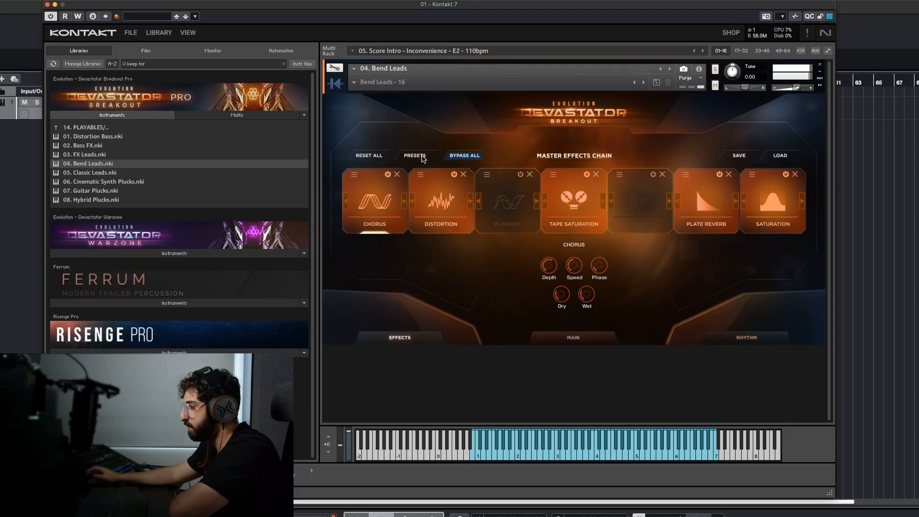
{"action": "left_click", "coordinate": [464, 155]}
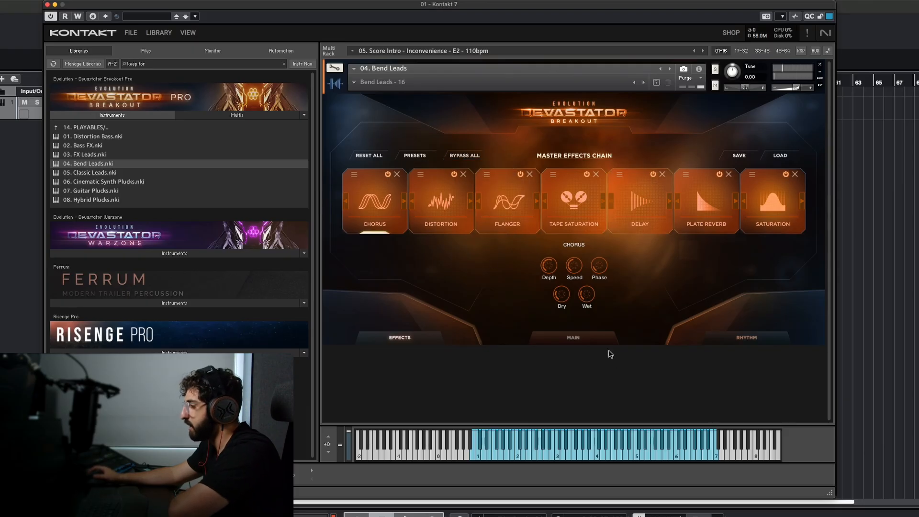
Load the master chain preset that runs from Saturation and Band-Pass to Limiter, and remove the empty New (default) instrument from the rack
{"action": "left_click", "coordinate": [414, 155]}
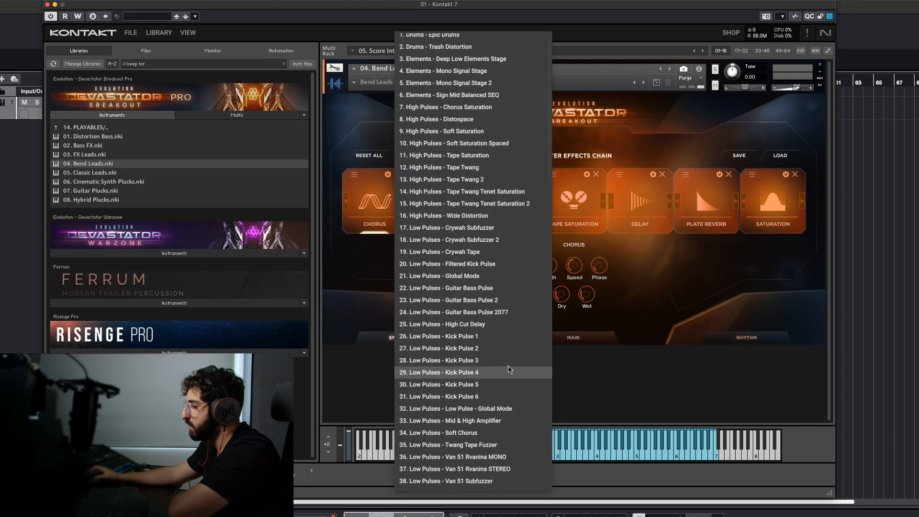
{"action": "scroll", "coordinate": [508, 373], "scroll_direction": "down", "scroll_amount": 15}
{"action": "scroll", "coordinate": [506, 379], "scroll_direction": "down", "scroll_amount": 10}
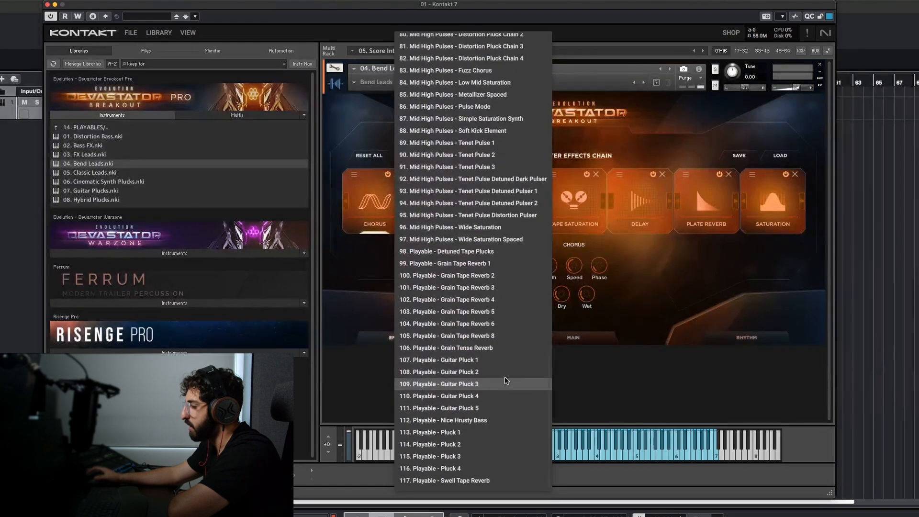
{"action": "left_click", "coordinate": [471, 366]}
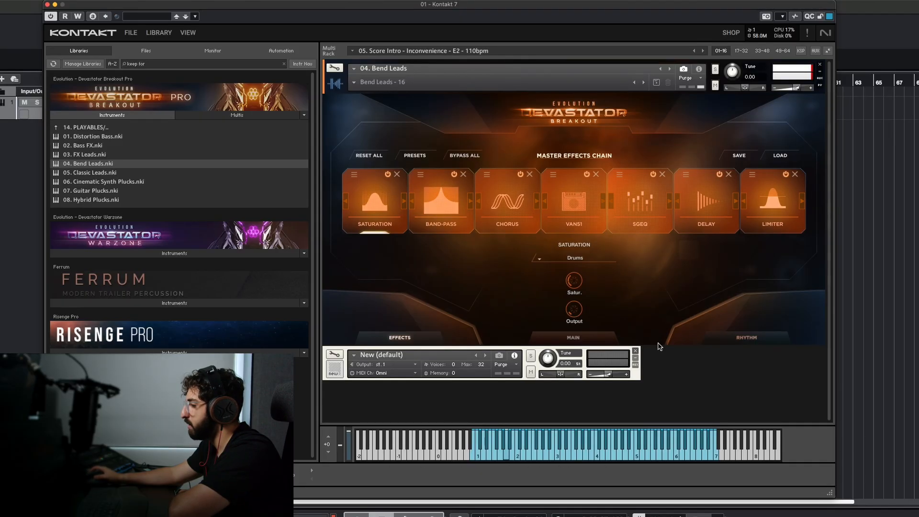
{"action": "key", "text": "Delete"}
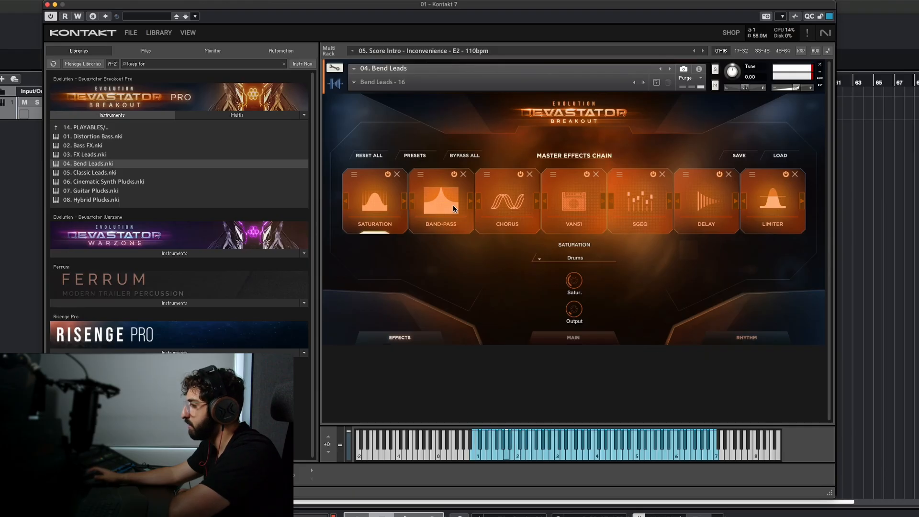
Compare the sound with and without the seven-effect chain by toggling its global bypass, leaving all effects bypassed
{"action": "left_click", "coordinate": [462, 158]}
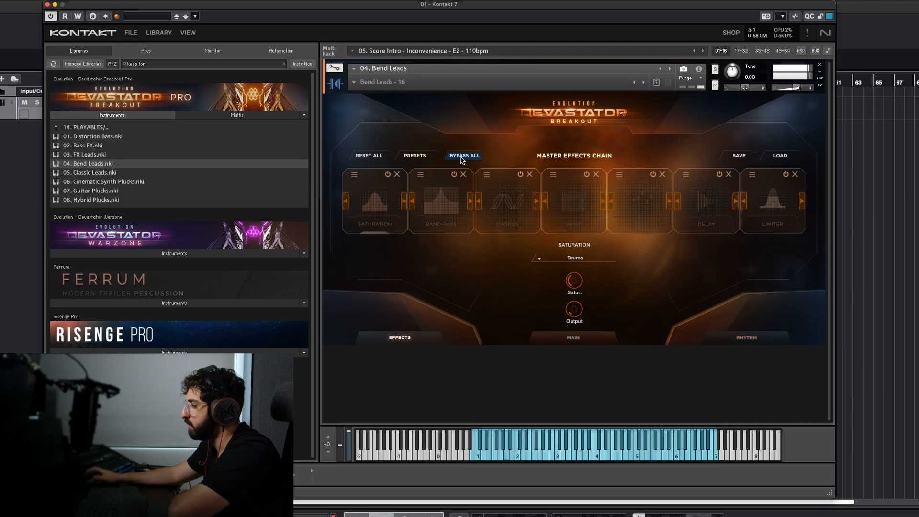
{"action": "left_click", "coordinate": [462, 158]}
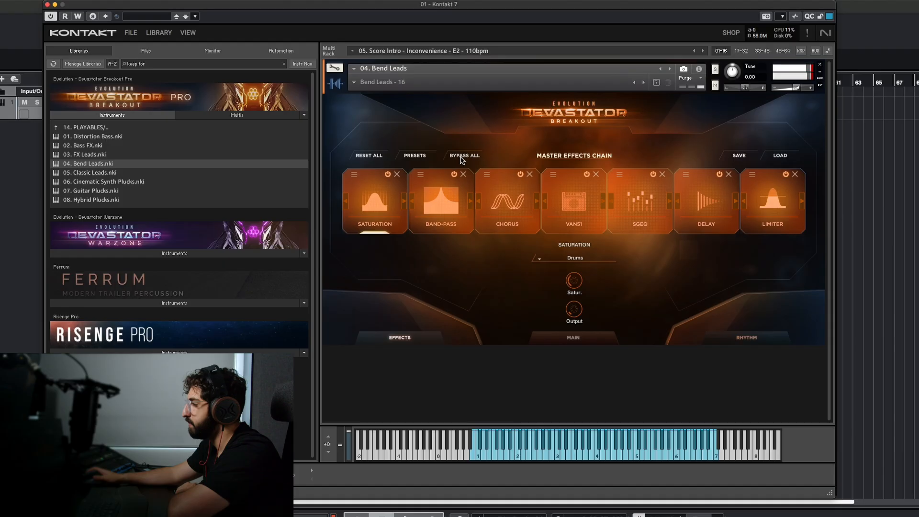
{"action": "left_click", "coordinate": [462, 158]}
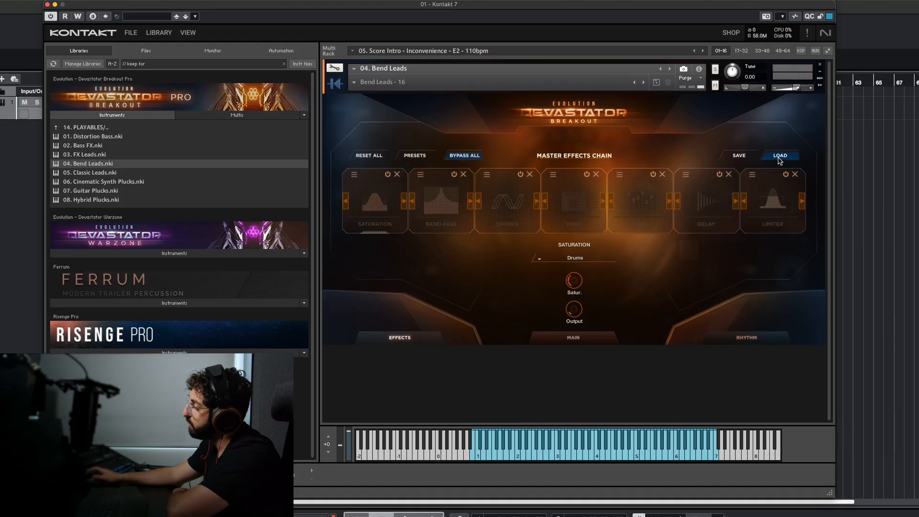
Open the file browser for loading a saved effects chain, cancel it, and check the Saturation effect's mode choices
{"action": "left_click", "coordinate": [780, 157]}
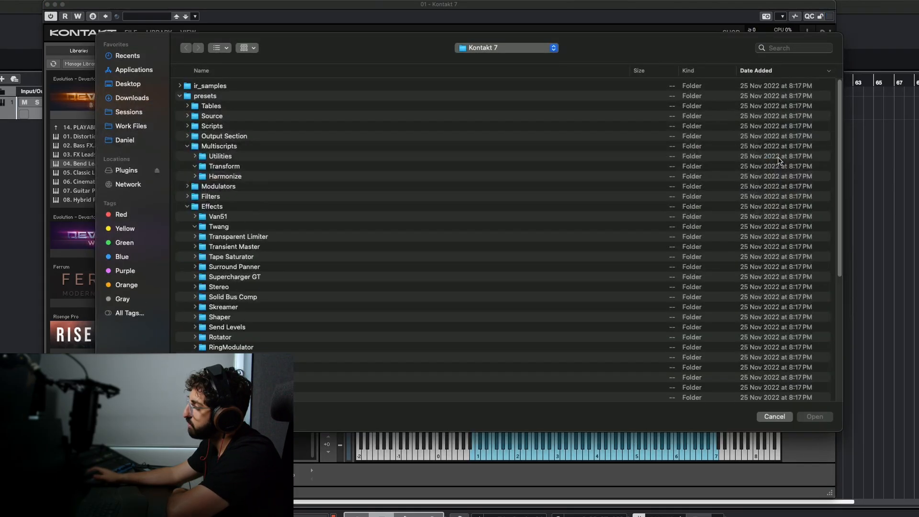
{"action": "left_click", "coordinate": [776, 417]}
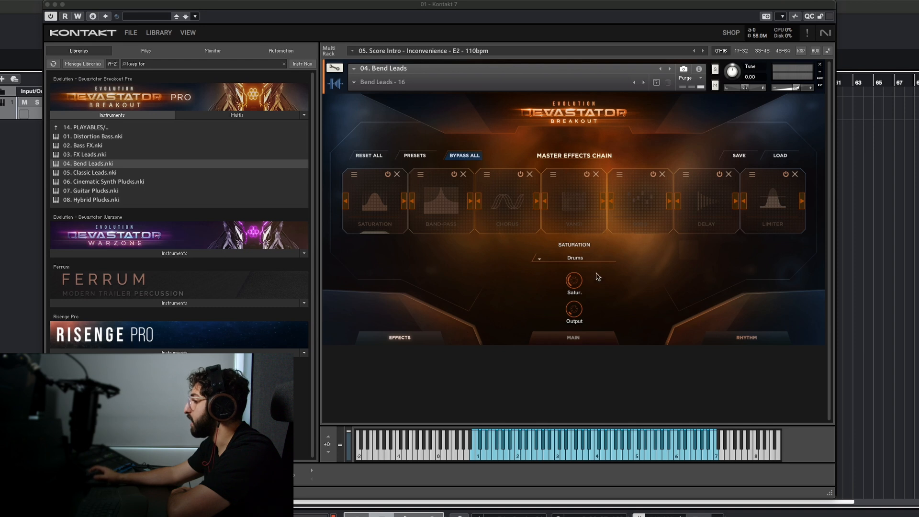
{"action": "left_click", "coordinate": [576, 259]}
{"action": "left_click", "coordinate": [709, 246]}
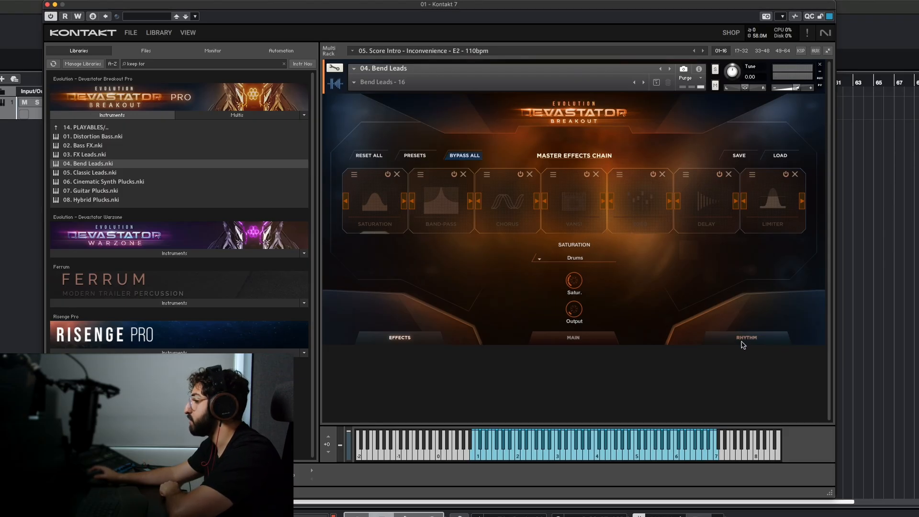
Replace the Bend Leads instrument with 02. Bass FX, and swap that for the 01. Distortion Bass instrument
{"action": "left_click", "coordinate": [819, 67]}
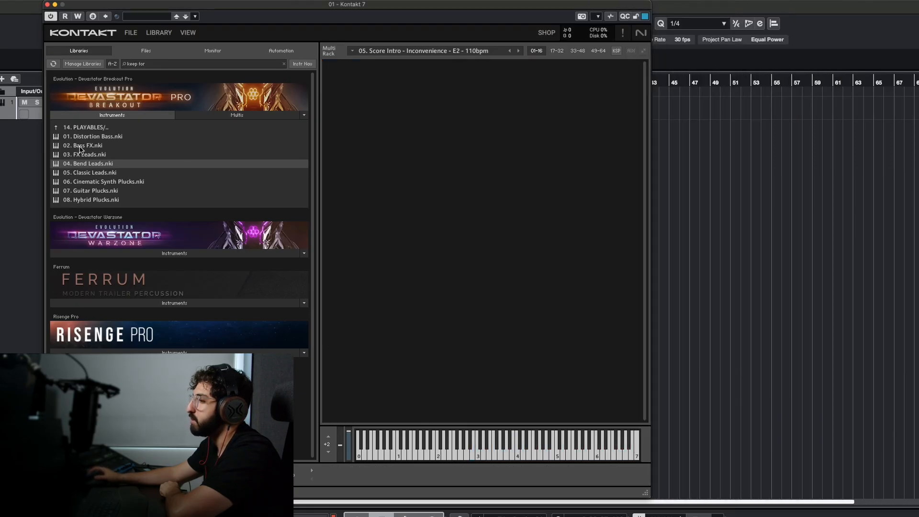
{"action": "double_click", "coordinate": [80, 147]}
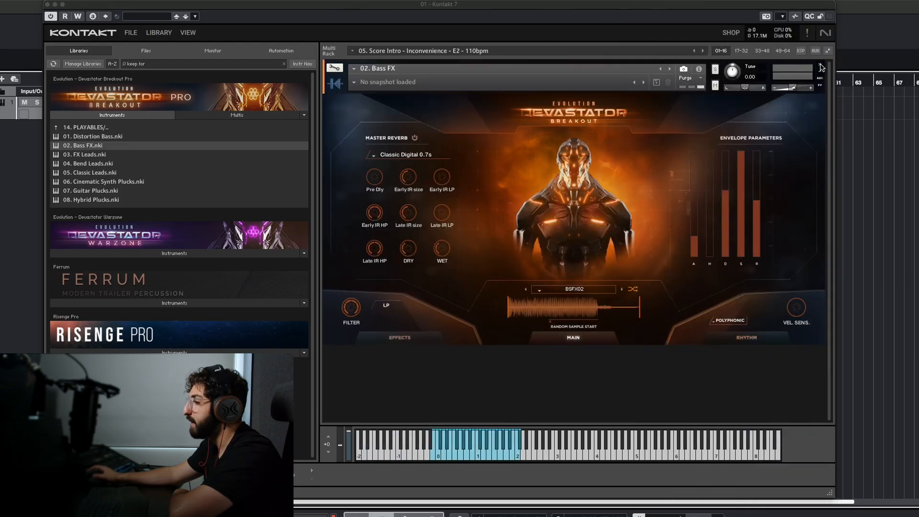
{"action": "left_click", "coordinate": [821, 67]}
{"action": "double_click", "coordinate": [92, 136]}
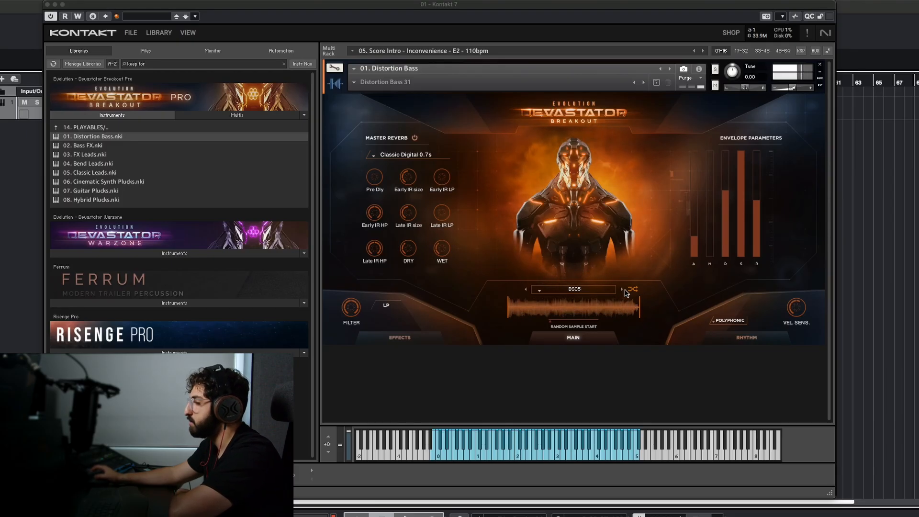
Randomize the Distortion Bass instrument's sound source several times until BS26 is loaded
{"action": "left_click", "coordinate": [633, 290]}
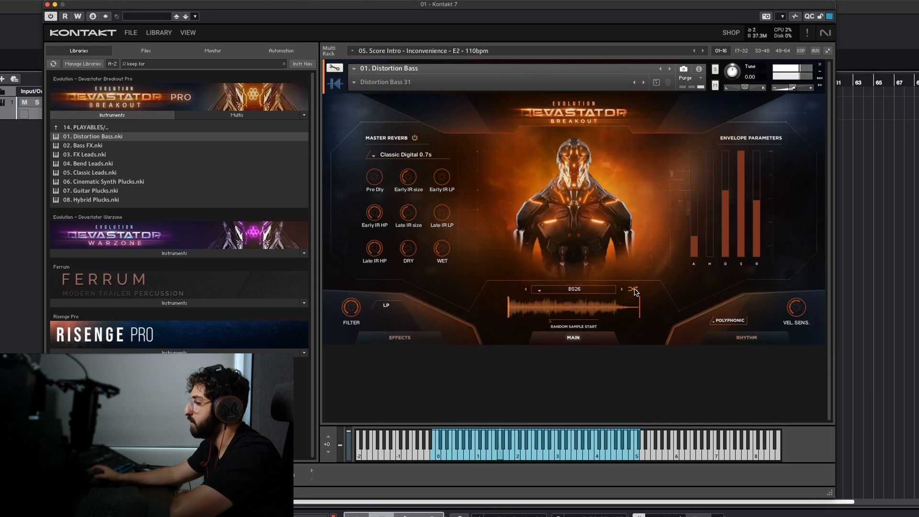
{"action": "left_click", "coordinate": [633, 290]}
{"action": "left_click", "coordinate": [633, 290]}
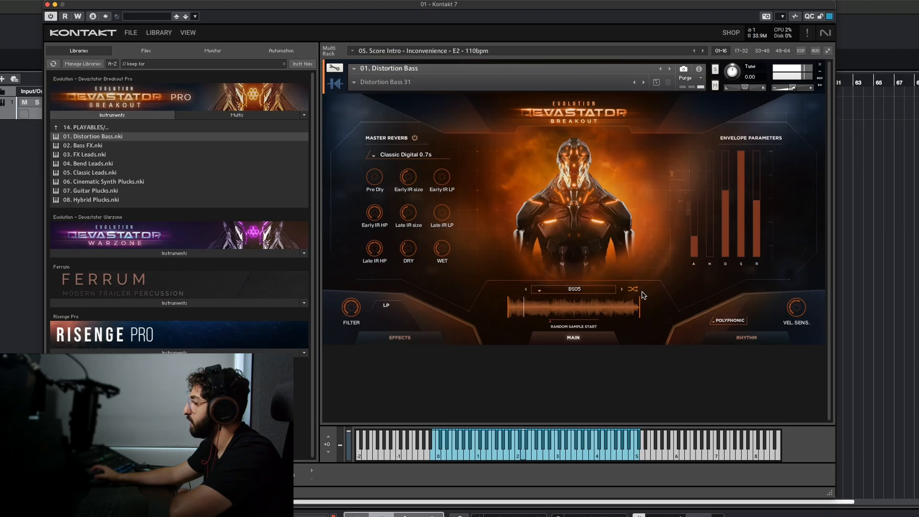
{"action": "left_click", "coordinate": [635, 290]}
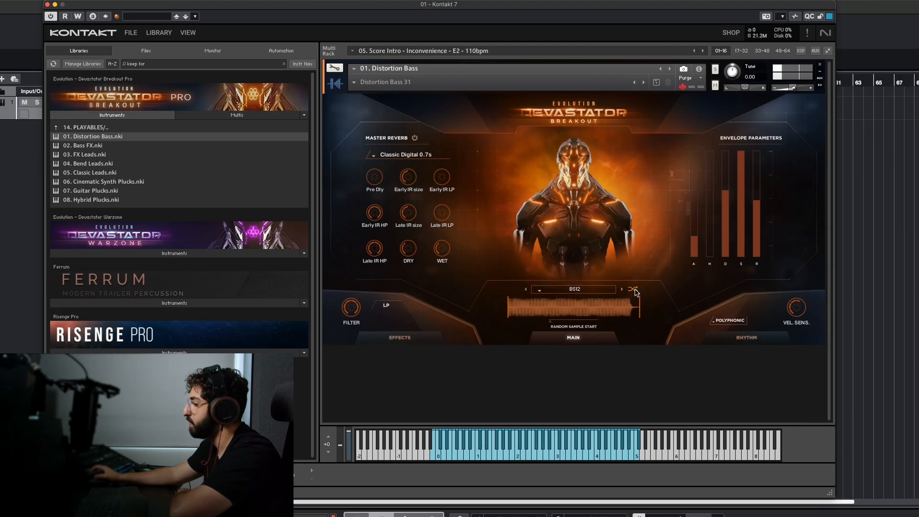
{"action": "left_click", "coordinate": [634, 290]}
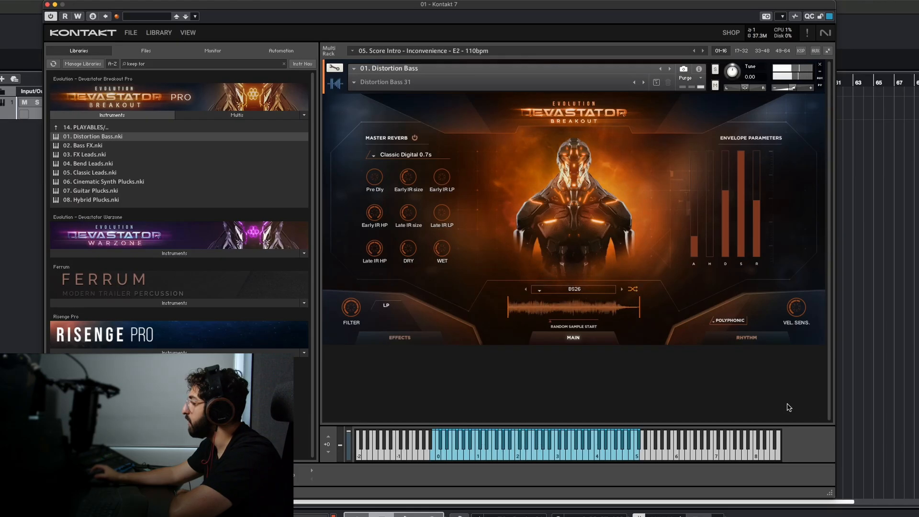
Set the Distortion Bass voice mode to Mono and show the instrument's Rhythm page with the step sequencer
{"action": "left_click", "coordinate": [727, 320]}
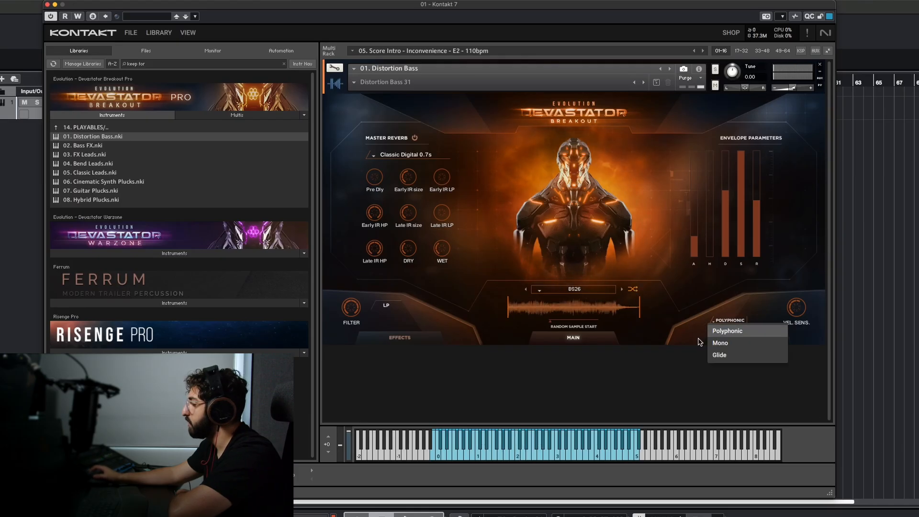
{"action": "left_click", "coordinate": [722, 343]}
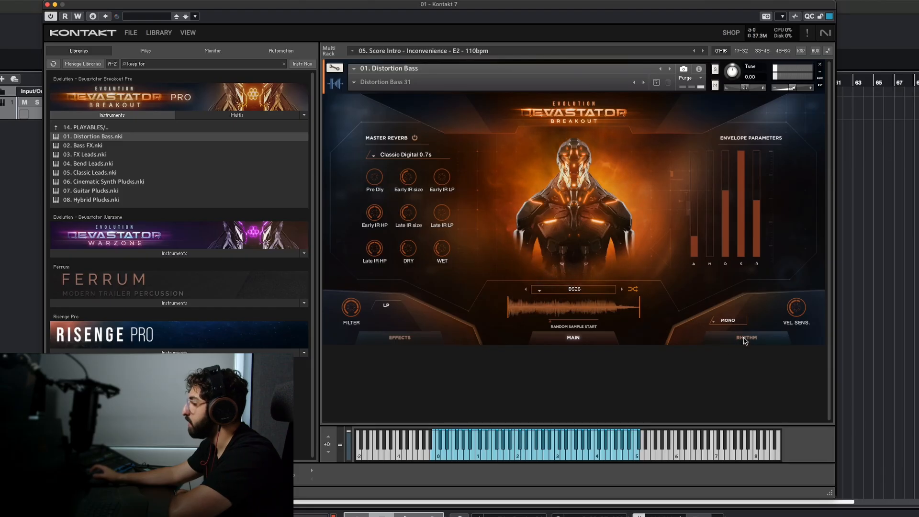
{"action": "left_click", "coordinate": [745, 339]}
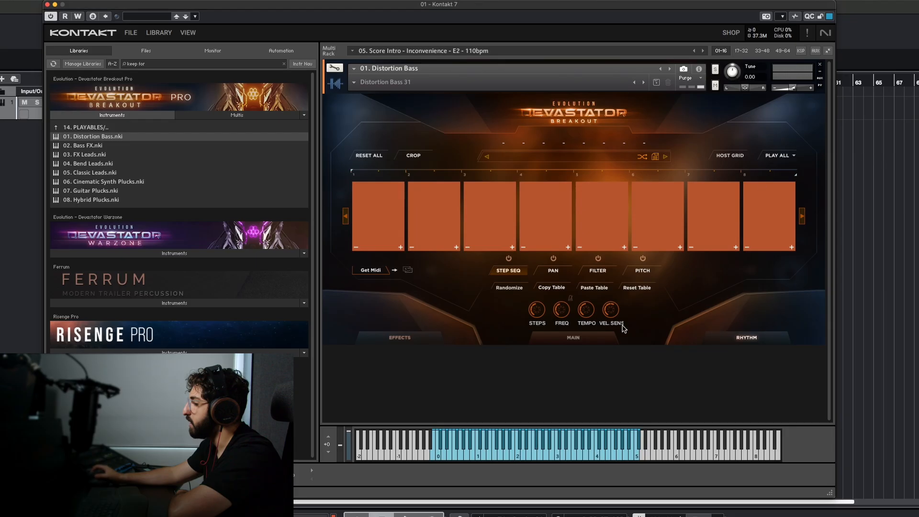
{"action": "left_click", "coordinate": [607, 338]}
{"action": "left_click", "coordinate": [743, 344]}
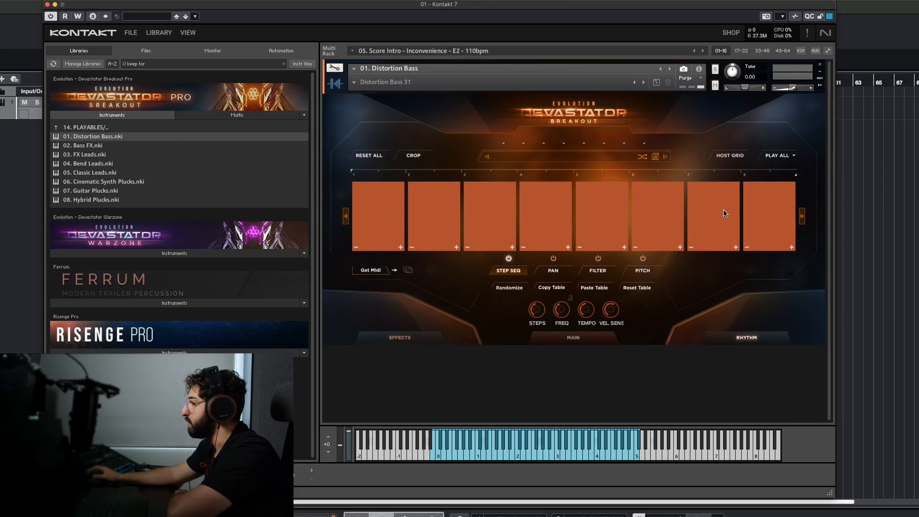
View the Pan, Filter and Pitch tables on the Rhythm page, and return to the Step Seq table
{"action": "left_click", "coordinate": [553, 271]}
{"action": "left_click", "coordinate": [601, 273]}
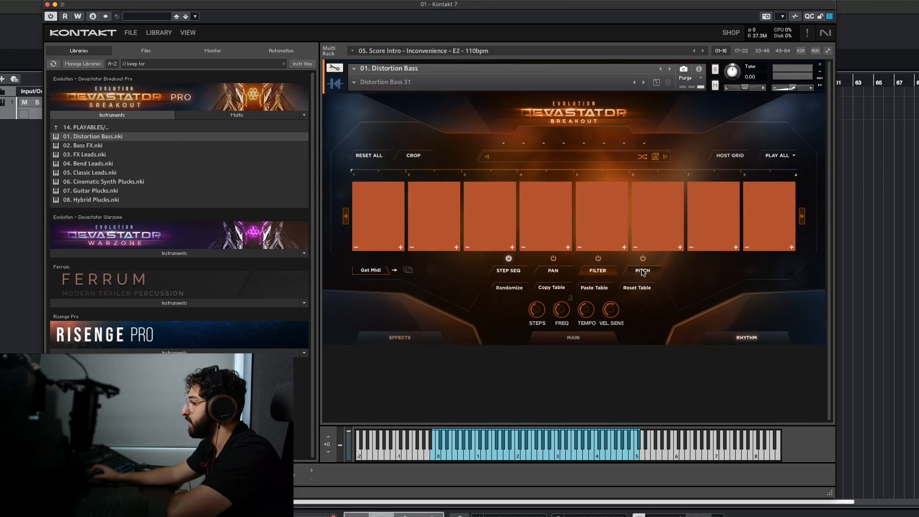
{"action": "left_click", "coordinate": [643, 272]}
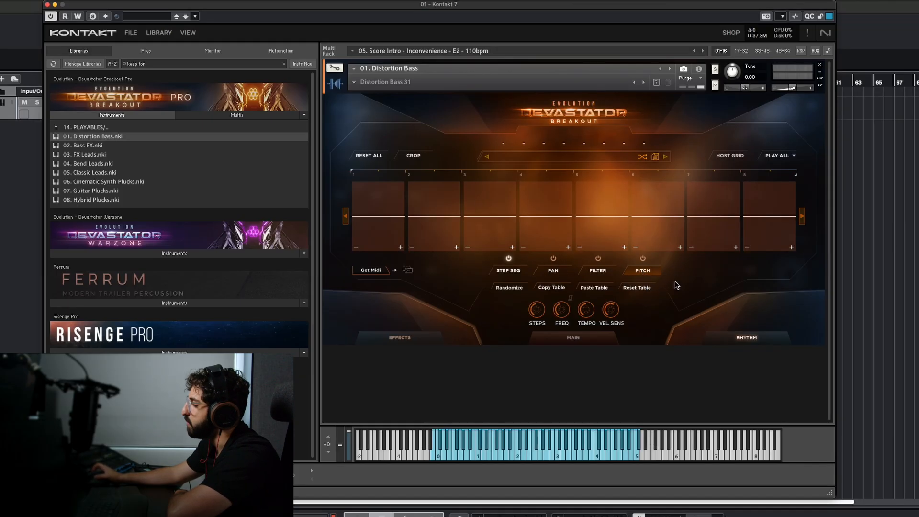
{"action": "left_click", "coordinate": [508, 271]}
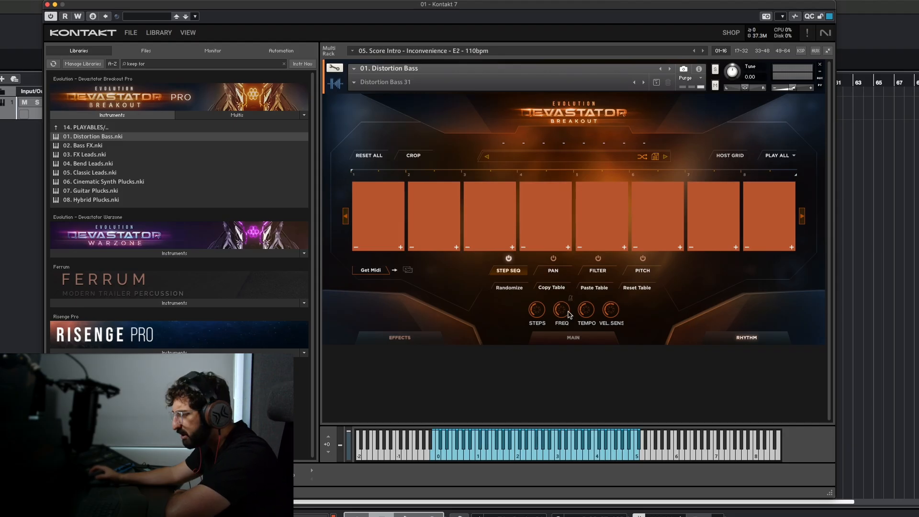
Pick a random rhythm preset, load 0020. Basic 8thT 10, and lower its tempo
{"action": "left_click", "coordinate": [561, 156]}
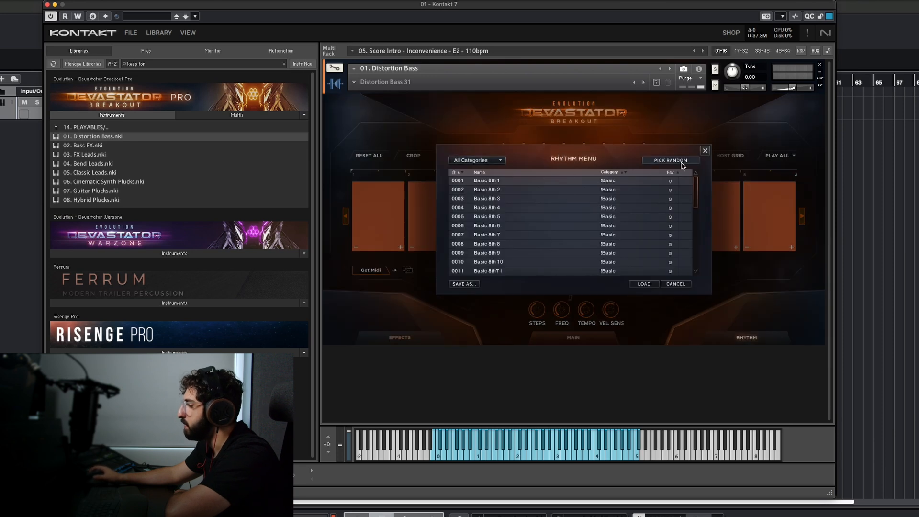
{"action": "left_click", "coordinate": [683, 162]}
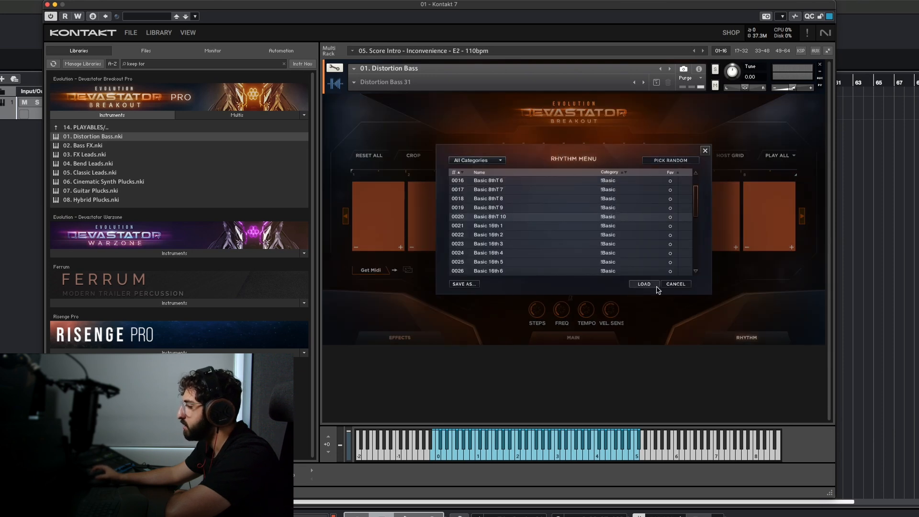
{"action": "left_click", "coordinate": [653, 285]}
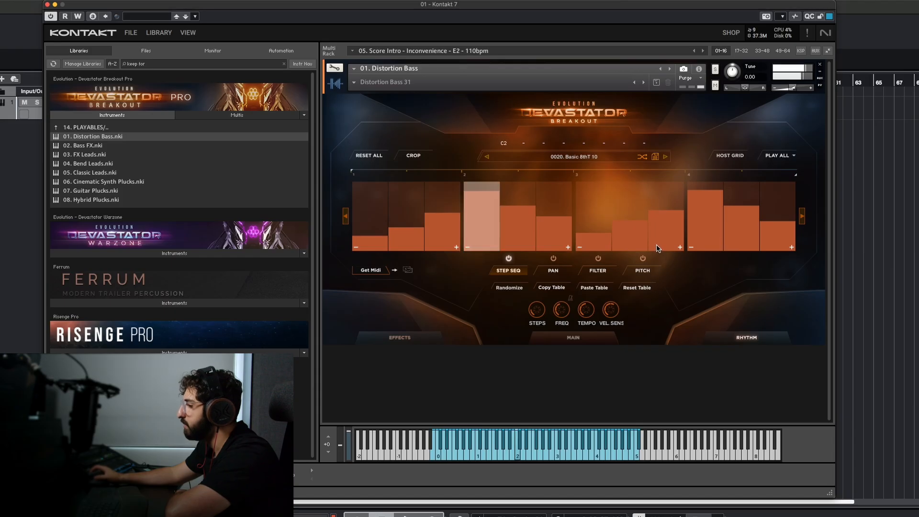
{"action": "left_click_drag", "start_coordinate": [592, 312], "coordinate": [589, 325]}
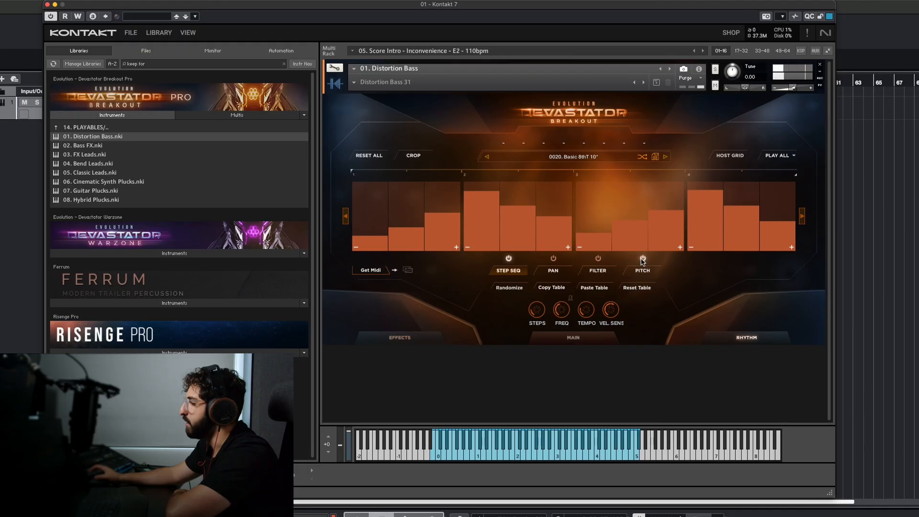
Enable the Pitch table and draw raised and lowered steps, including -13 st in the second beat and 4 st opening the fourth
{"action": "left_click", "coordinate": [643, 271]}
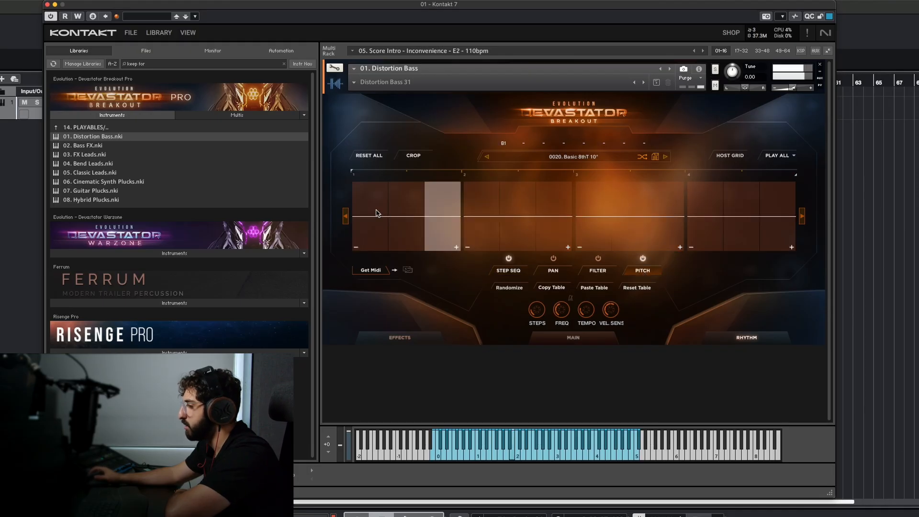
{"action": "left_click", "coordinate": [416, 201]}
{"action": "left_click", "coordinate": [526, 235]}
{"action": "left_click", "coordinate": [622, 195]}
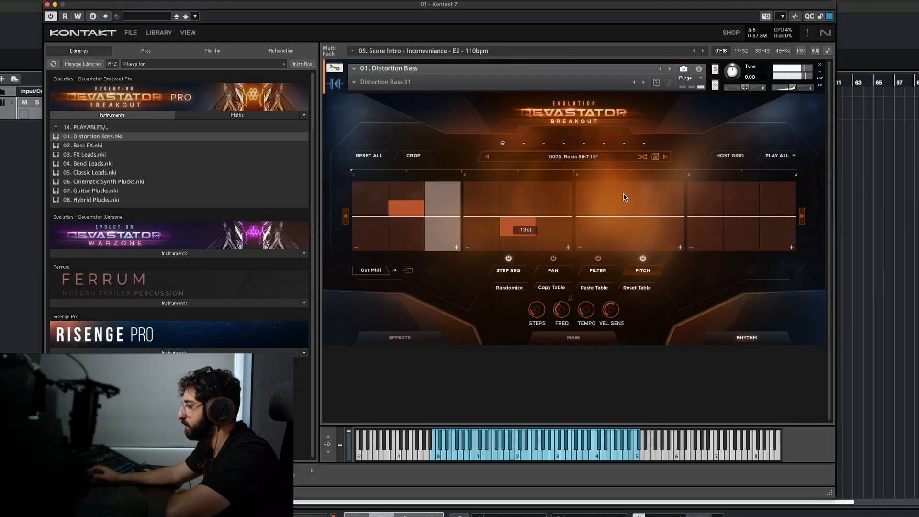
{"action": "left_click", "coordinate": [740, 233]}
{"action": "left_click", "coordinate": [704, 213]}
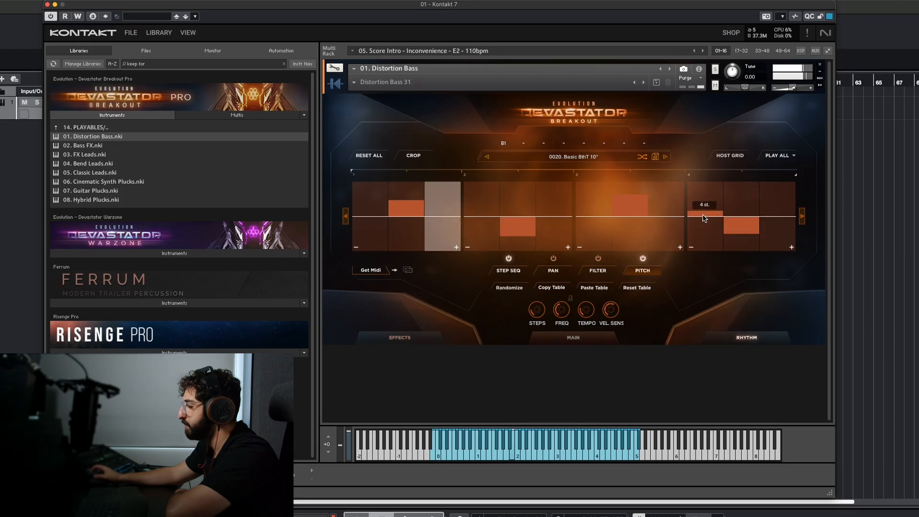
Slow the tempo to x0.25 and set the last pitch step to 14 st, beat 2's second to -6 st and beat 4's first to 8 st
{"action": "mouse_move", "coordinate": [589, 328]}
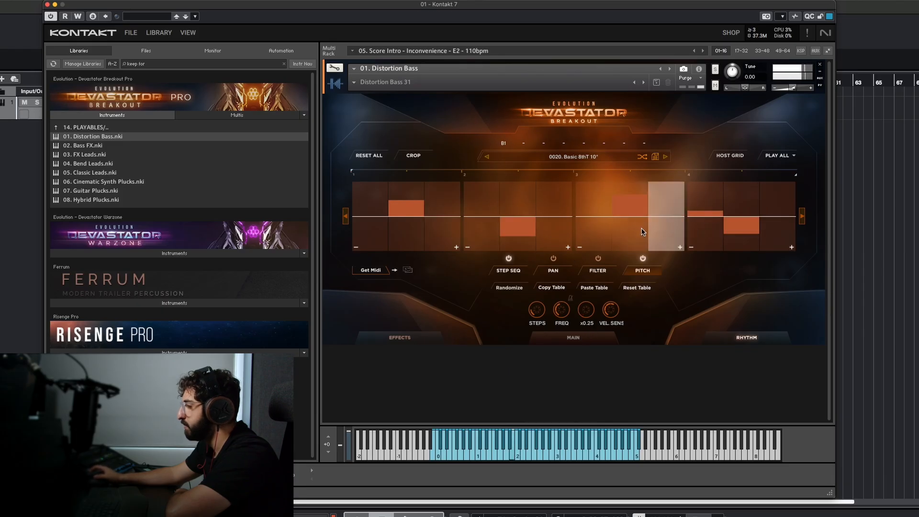
{"action": "left_click", "coordinate": [766, 199]}
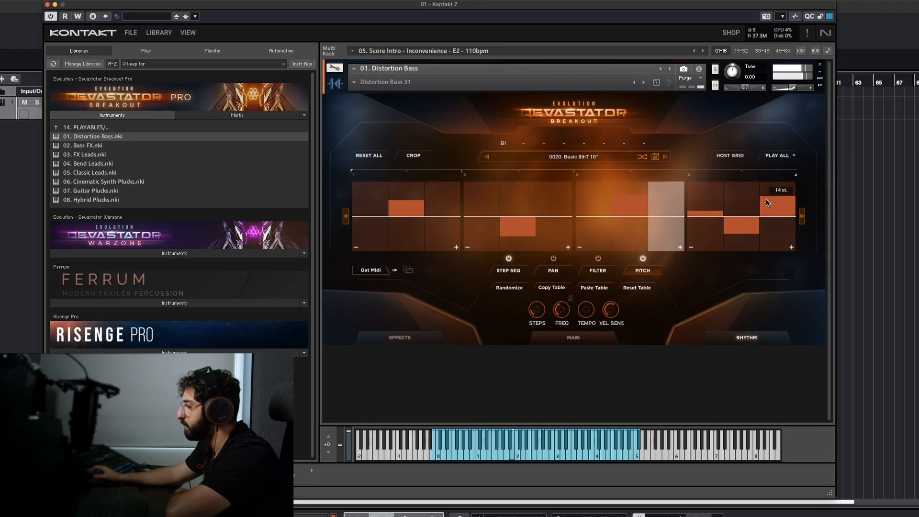
{"action": "left_click_drag", "start_coordinate": [530, 232], "coordinate": [523, 225]}
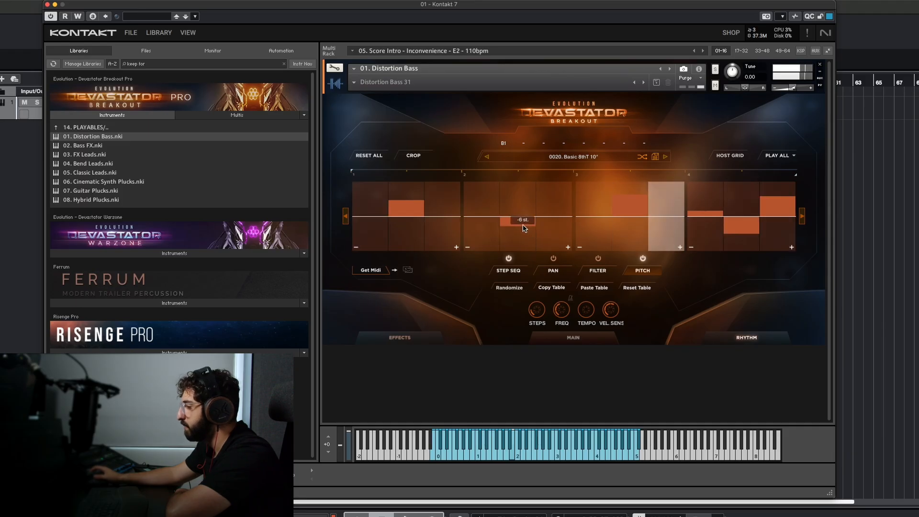
{"action": "left_click", "coordinate": [703, 205]}
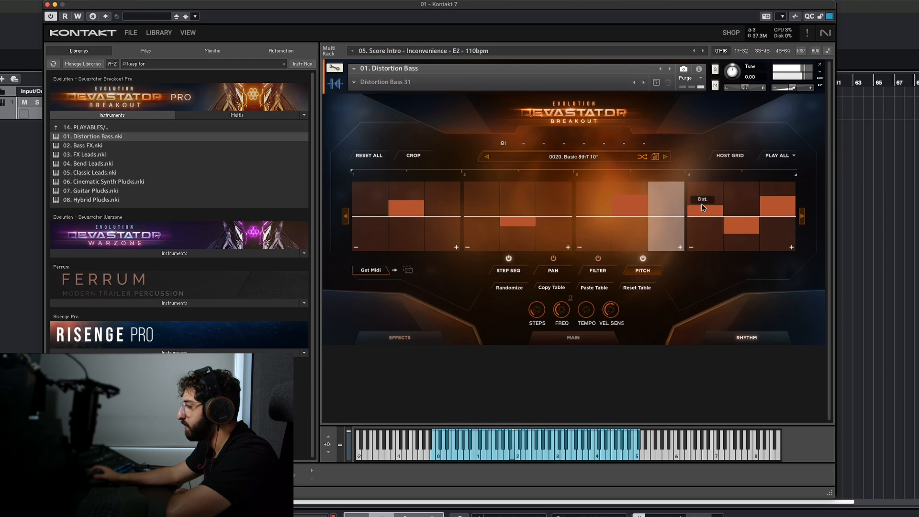
Adjust the second pitch step of beat 1, and raise the final pitch steps of beats 2 and 3
{"action": "left_click", "coordinate": [403, 200]}
{"action": "left_click", "coordinate": [562, 203]}
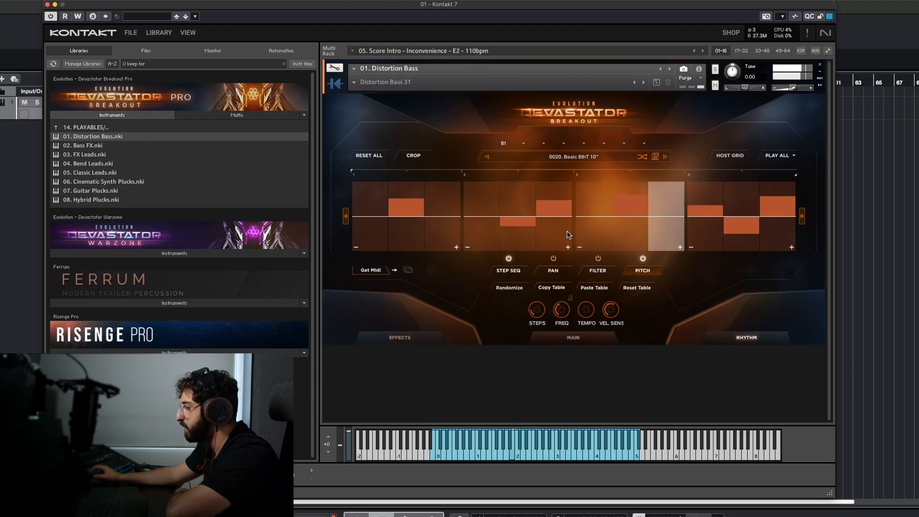
{"action": "left_click", "coordinate": [554, 211]}
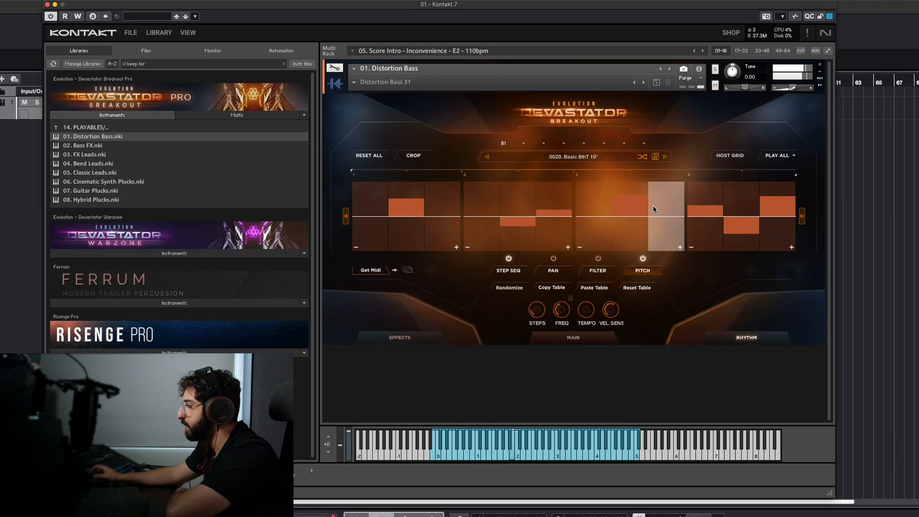
{"action": "left_click", "coordinate": [663, 193]}
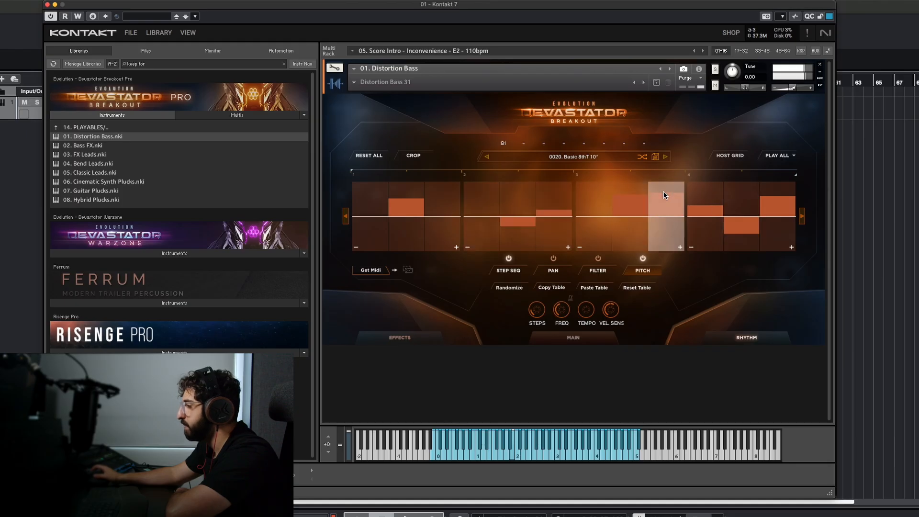
{"action": "left_click", "coordinate": [664, 193]}
{"action": "left_click_drag", "start_coordinate": [663, 193], "coordinate": [663, 196]}
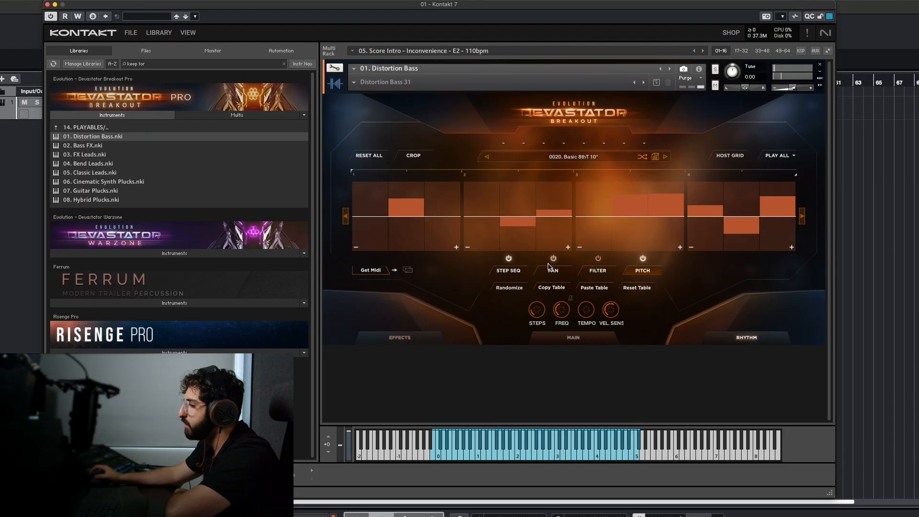
Try adding extra steps to the third beat, comparing the Step Seq and Pitch tables and varying the pitches of the added steps
{"action": "left_click", "coordinate": [521, 274]}
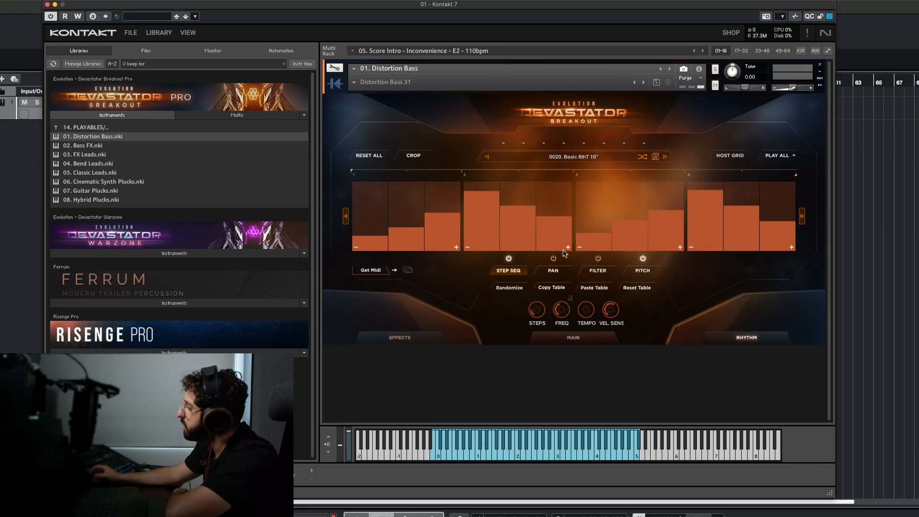
{"action": "left_click", "coordinate": [634, 272]}
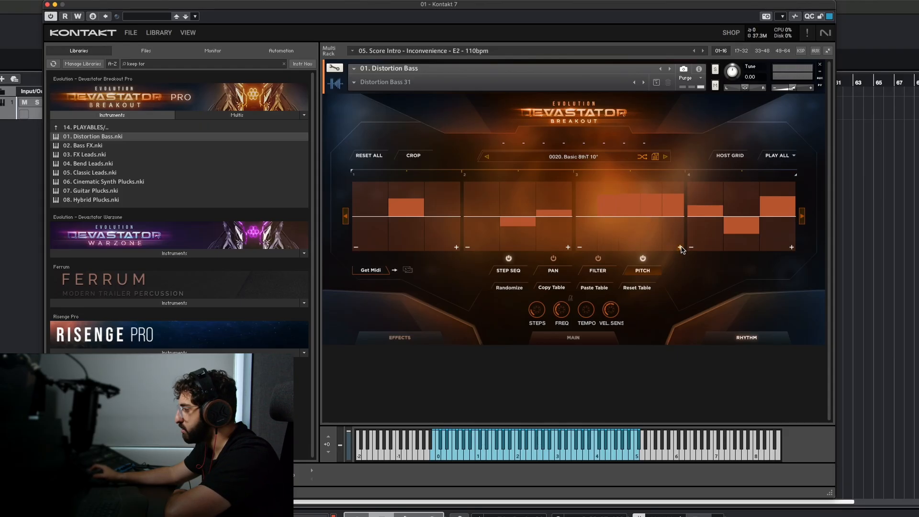
{"action": "left_click", "coordinate": [521, 272]}
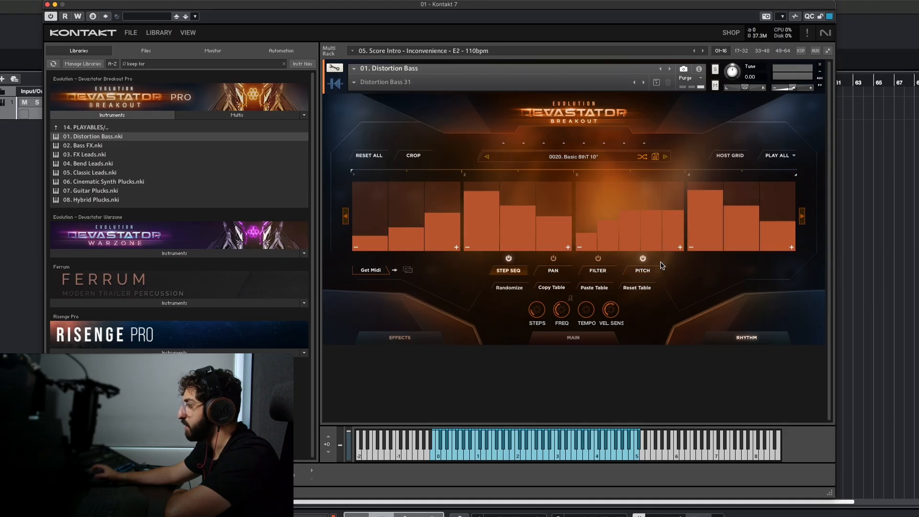
{"action": "left_click", "coordinate": [644, 272]}
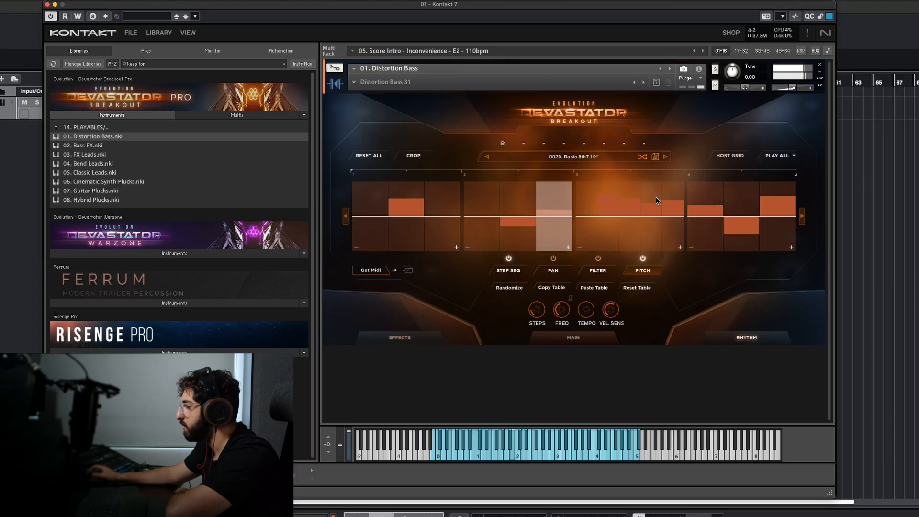
{"action": "mouse_move", "coordinate": [637, 212]}
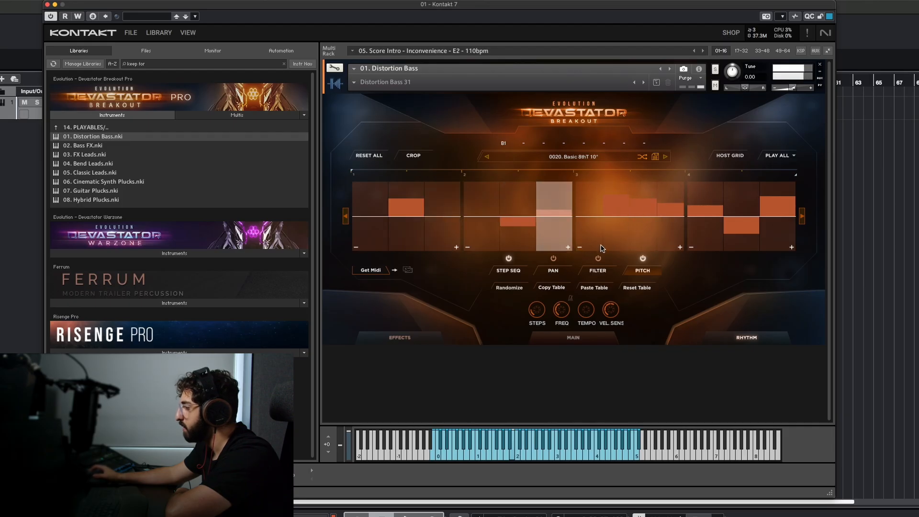
Divide the second beat into six steps with varied pitches, the first at 5 st, and lower the first pitch step of beat 1
{"action": "left_click", "coordinate": [568, 247]}
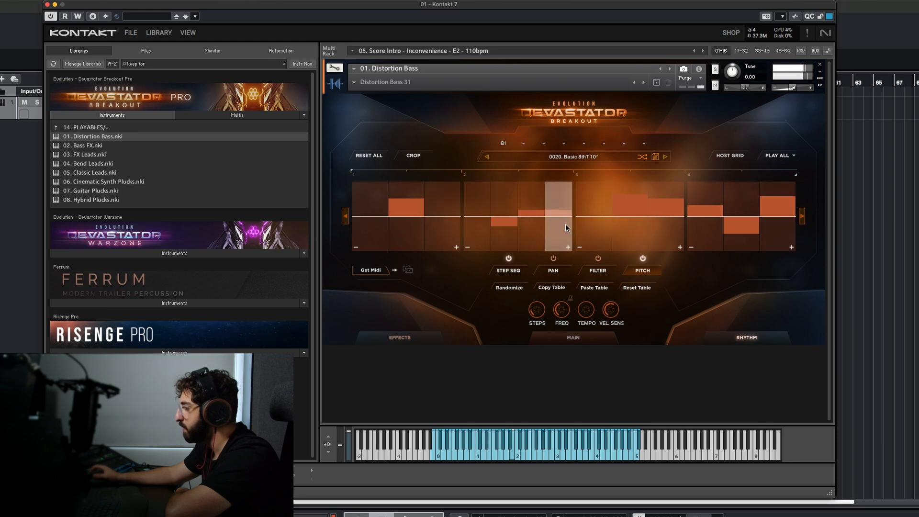
{"action": "left_click", "coordinate": [568, 247]}
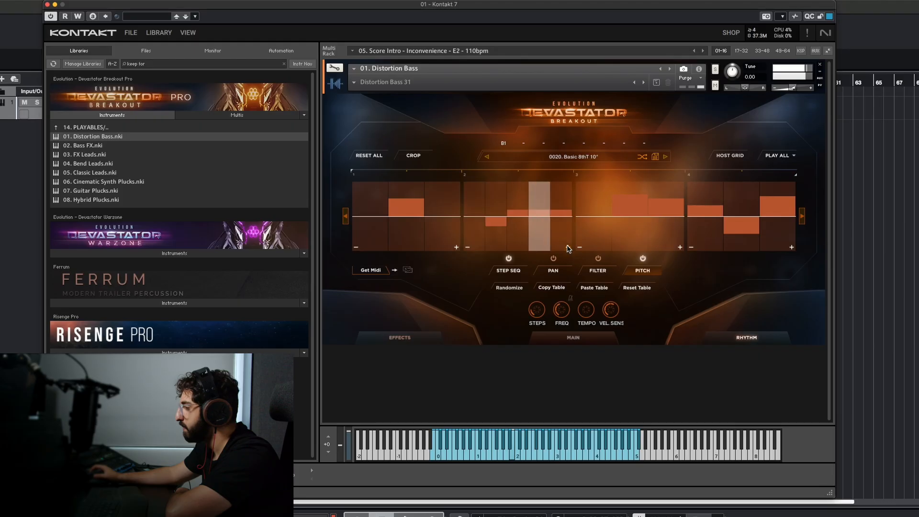
{"action": "left_click", "coordinate": [569, 248]}
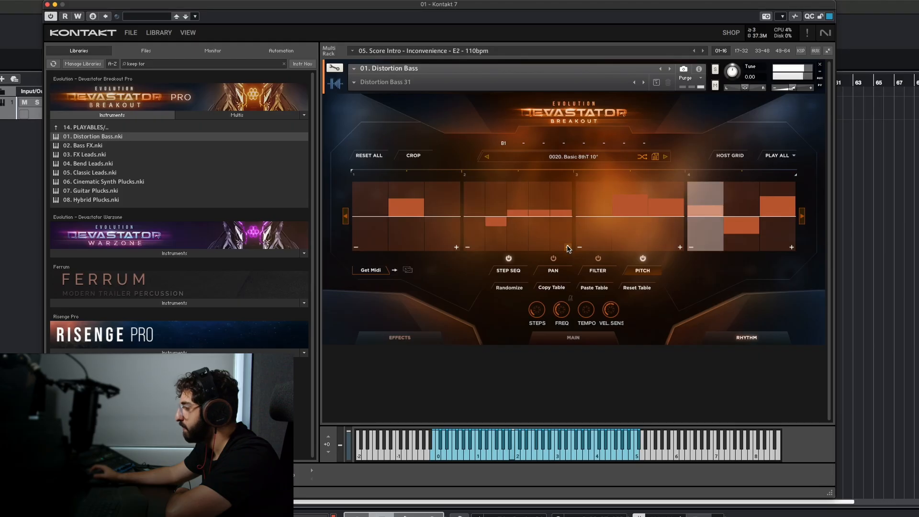
{"action": "left_click", "coordinate": [544, 235]}
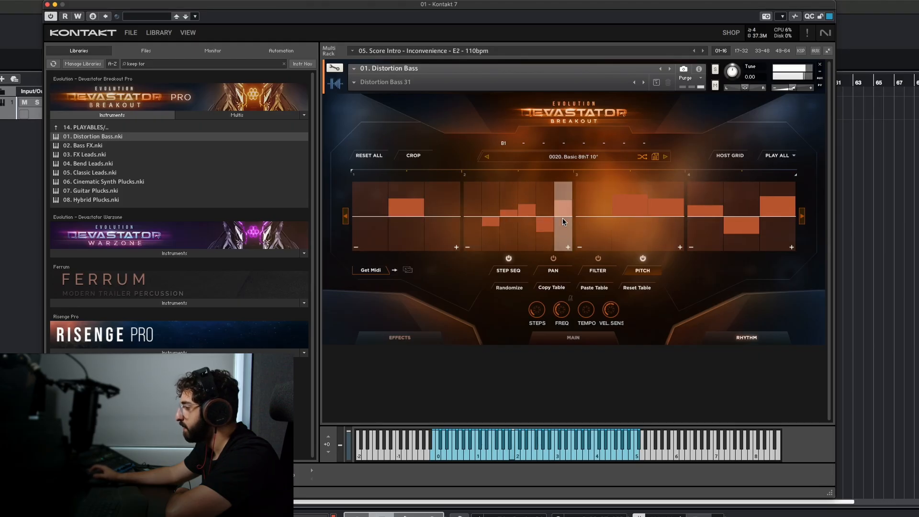
{"action": "left_click", "coordinate": [473, 210]}
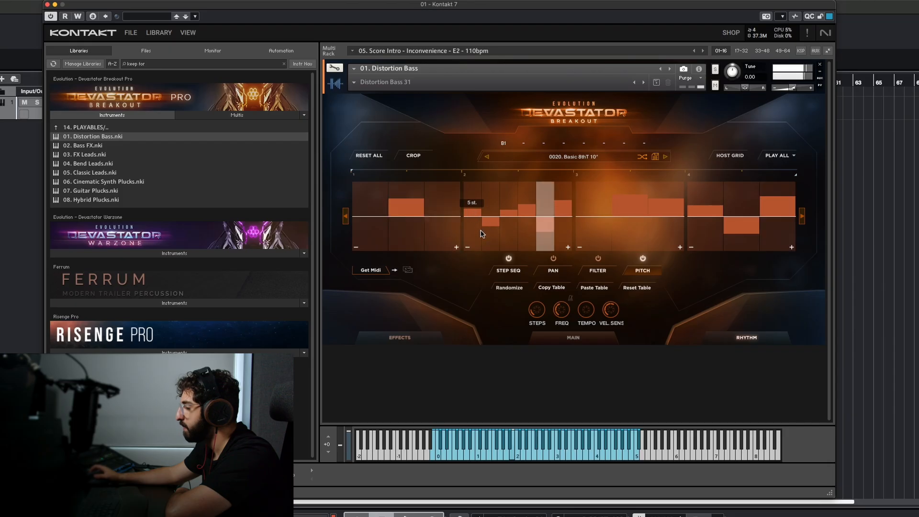
{"action": "left_click", "coordinate": [369, 224]}
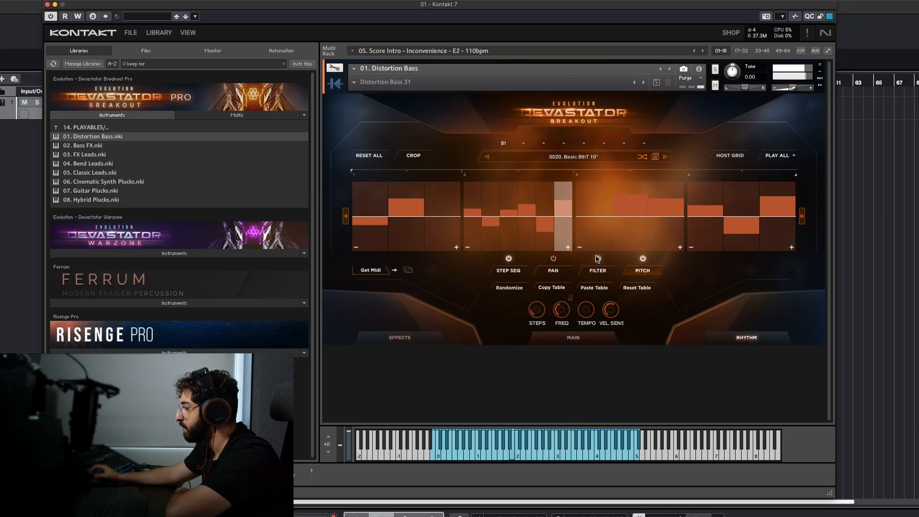
Enable the Filter table and randomize its step values
{"action": "left_click", "coordinate": [599, 271]}
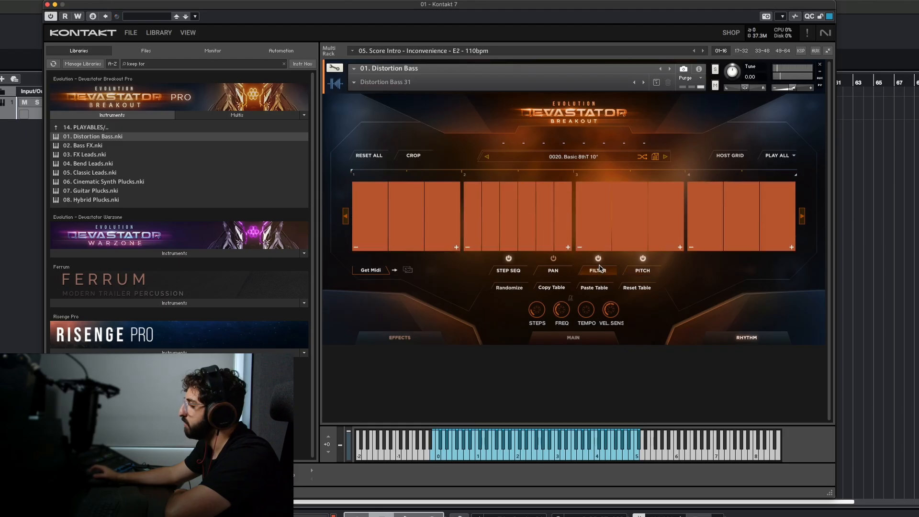
{"action": "left_click", "coordinate": [510, 287]}
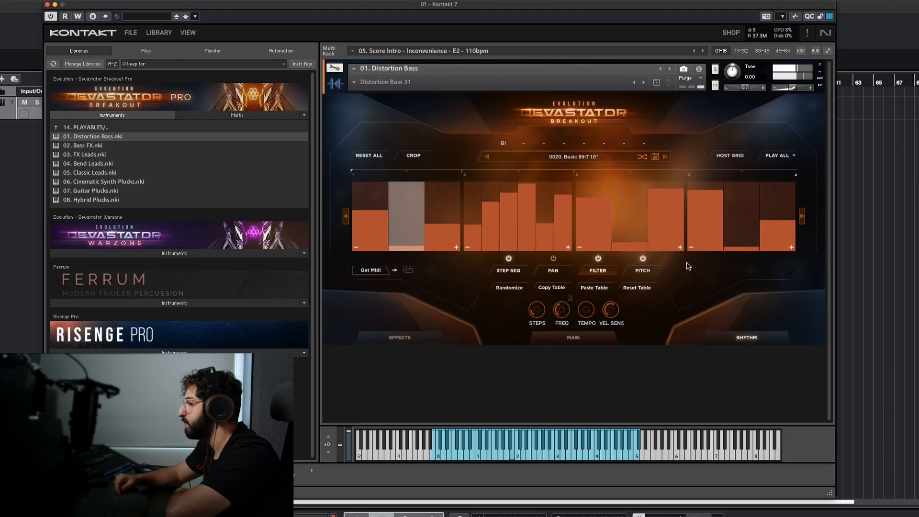
{"action": "left_click", "coordinate": [510, 288]}
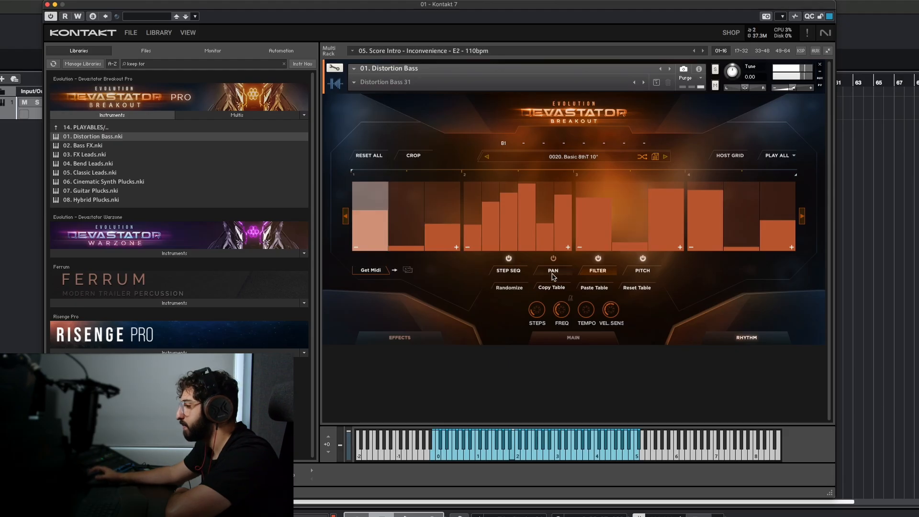
Randomize the Step Seq table, and randomize the Pitch table several times
{"action": "left_click", "coordinate": [508, 289]}
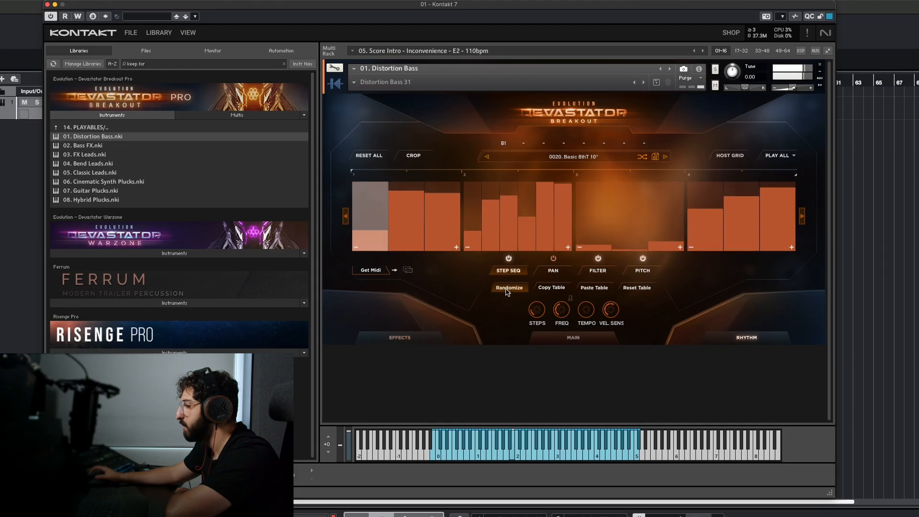
{"action": "left_click", "coordinate": [643, 270]}
{"action": "left_click", "coordinate": [517, 291]}
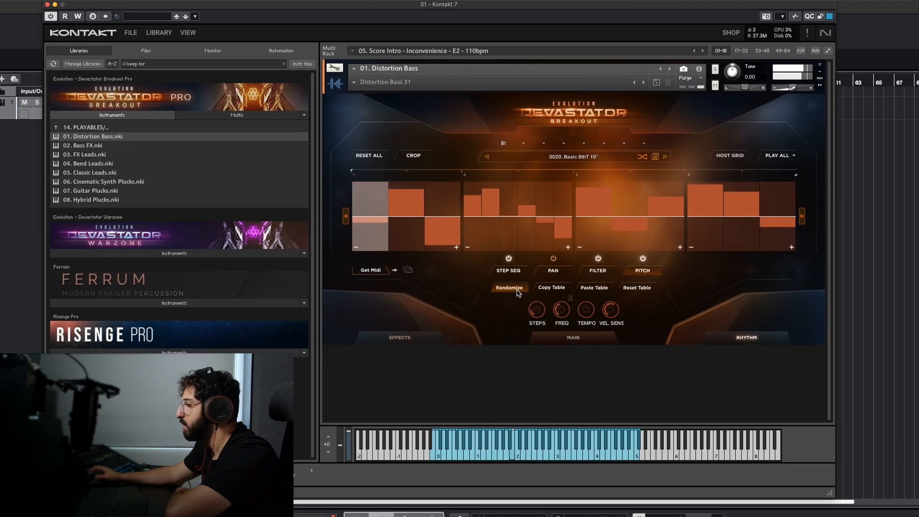
{"action": "left_click", "coordinate": [517, 291]}
{"action": "left_click", "coordinate": [517, 291]}
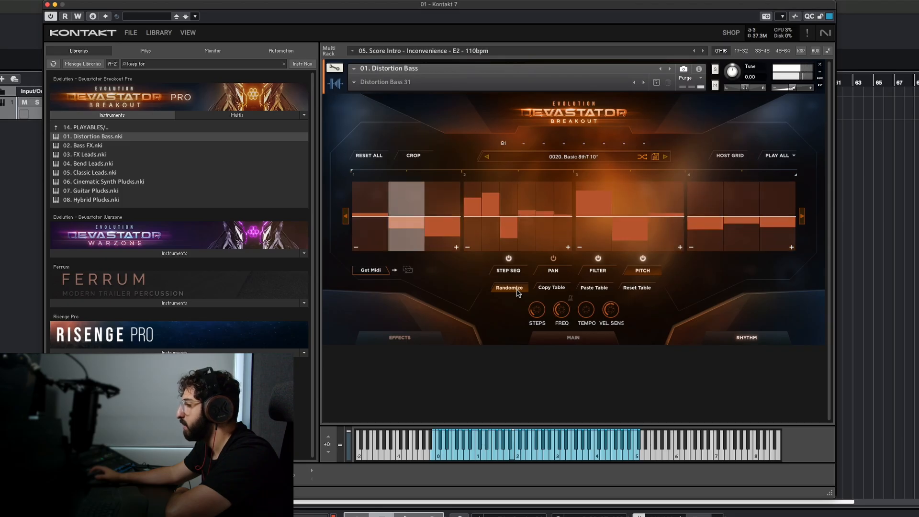
Randomize the Pitch table several more times and disable the Filter table
{"action": "left_click", "coordinate": [793, 247]}
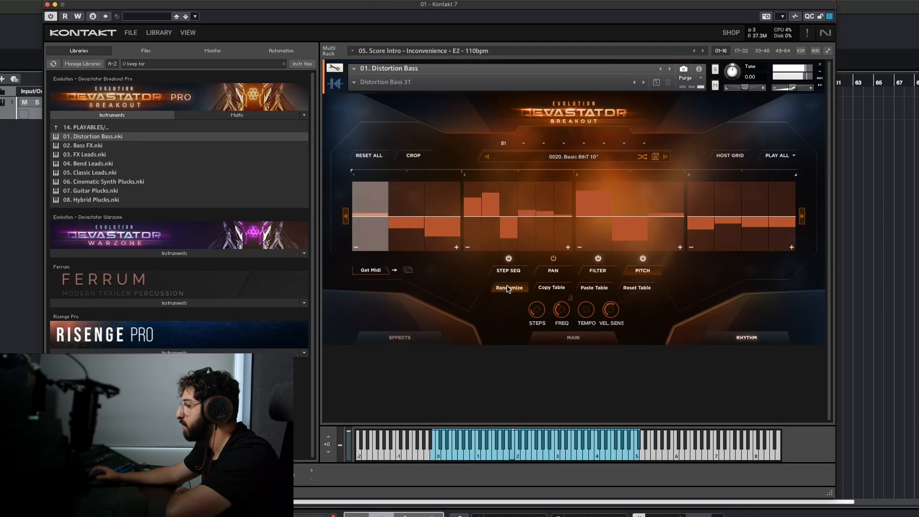
{"action": "left_click", "coordinate": [509, 288]}
{"action": "left_click", "coordinate": [508, 287]}
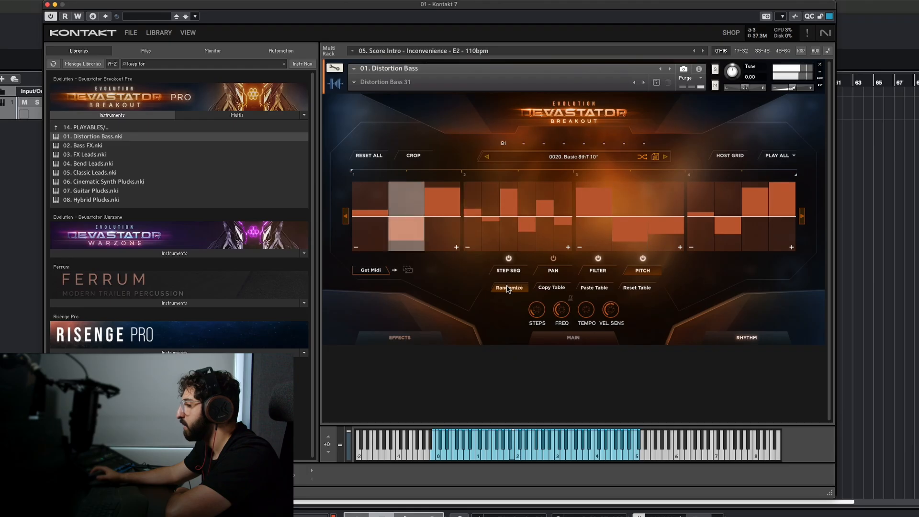
{"action": "left_click", "coordinate": [598, 259]}
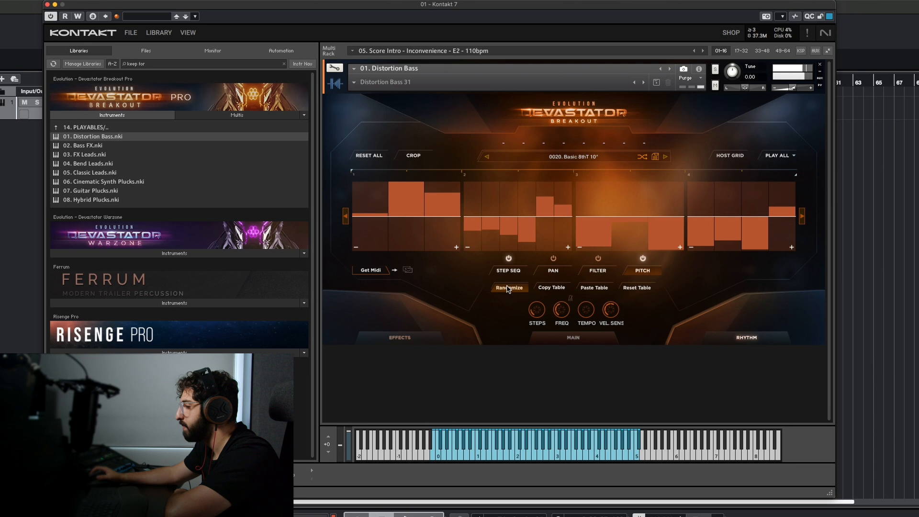
{"action": "left_click", "coordinate": [509, 288]}
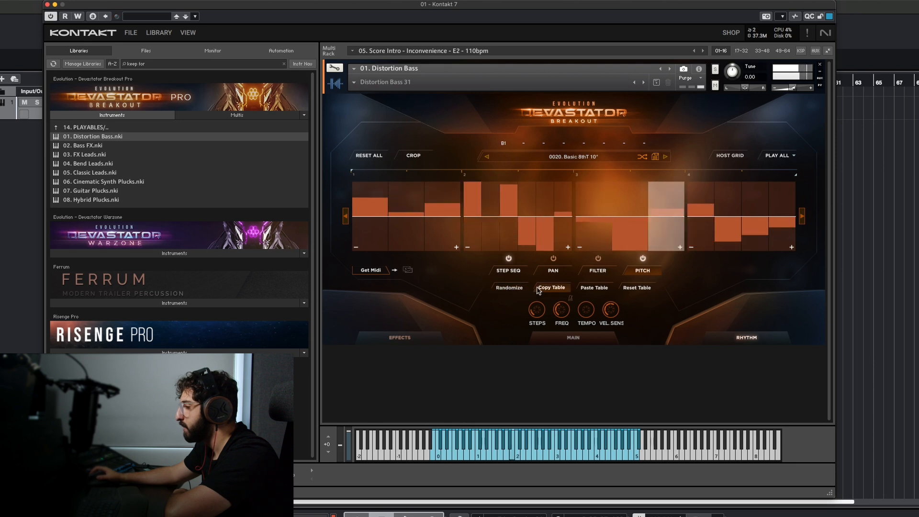
Show the Step Seq table and randomize its values several times
{"action": "left_click", "coordinate": [509, 271]}
{"action": "left_click", "coordinate": [511, 290]}
{"action": "left_click", "coordinate": [510, 290]}
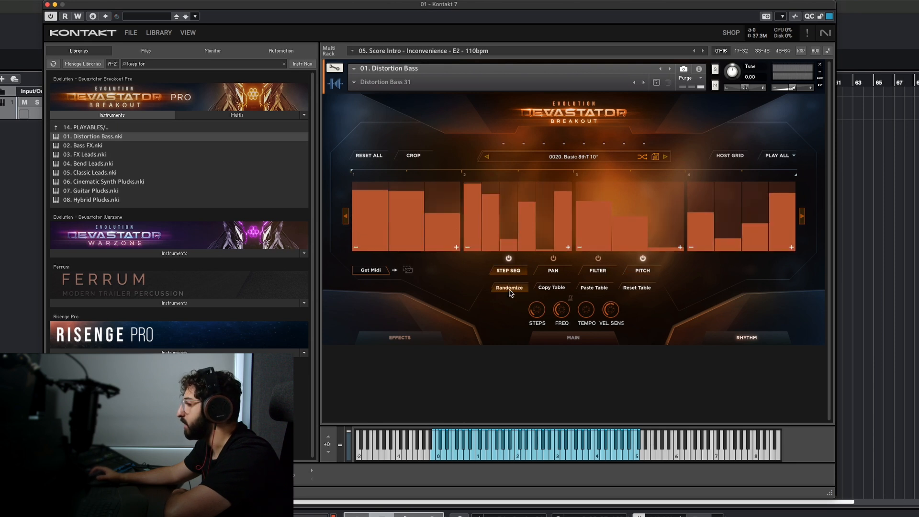
{"action": "left_click", "coordinate": [510, 290]}
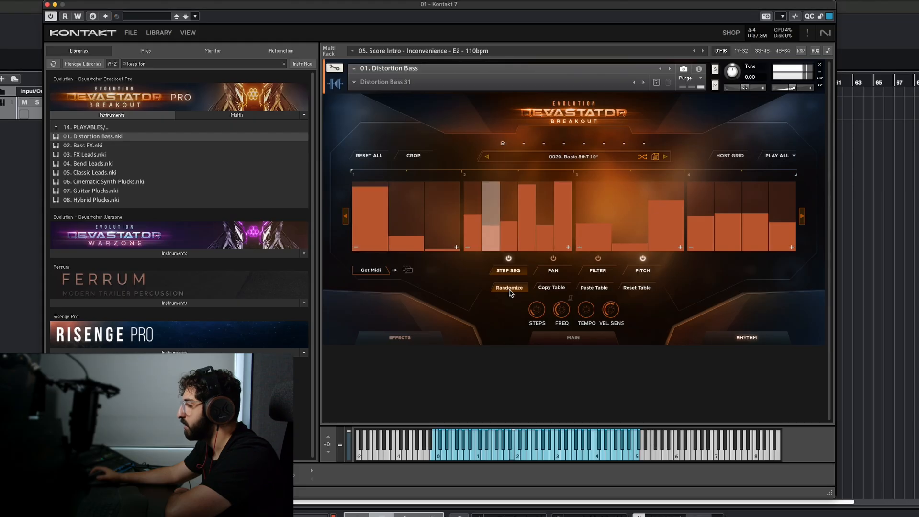
{"action": "left_click", "coordinate": [512, 290]}
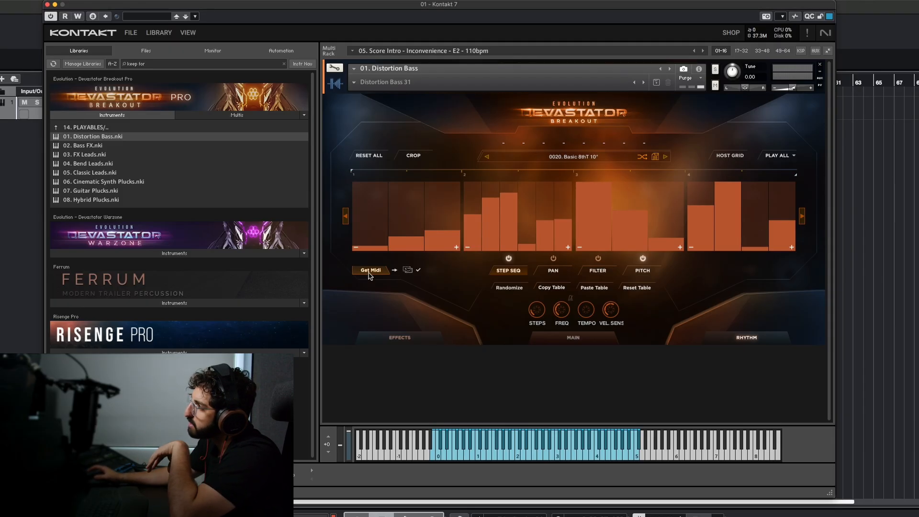
Try exporting the generated pattern as MIDI and check the play mode choices, keeping Play All
{"action": "left_click_drag", "start_coordinate": [408, 271], "coordinate": [601, 276]}
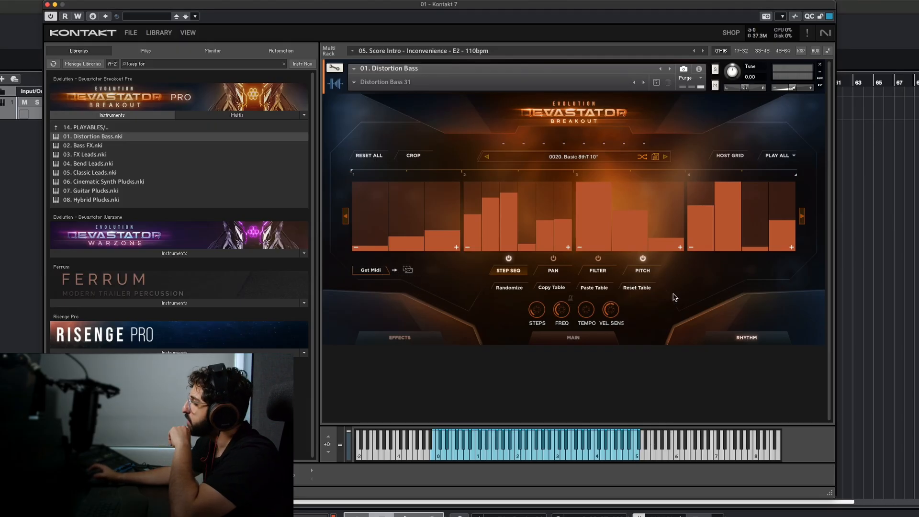
{"action": "left_click", "coordinate": [779, 157]}
{"action": "left_click", "coordinate": [774, 166]}
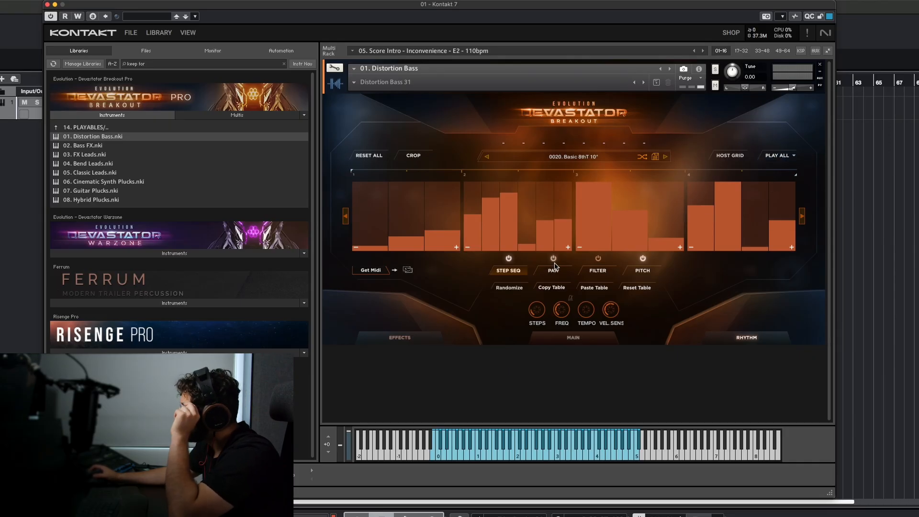
Enable the Pan table and set beats 1 and 3 to the left and beats 2 and 4 to the right
{"action": "left_click", "coordinate": [554, 271]}
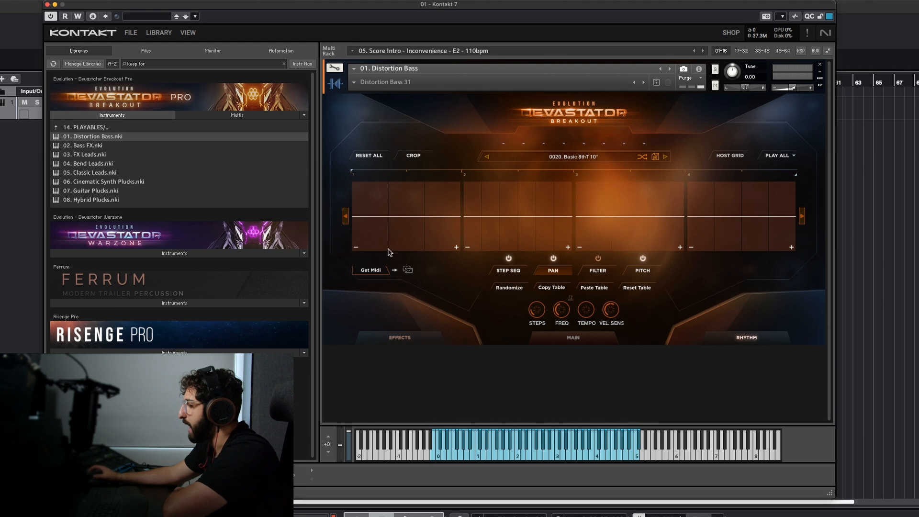
{"action": "mouse_move", "coordinate": [373, 242]}
{"action": "left_mouse_down"}
{"action": "mouse_move", "coordinate": [450, 239]}
{"action": "mouse_move", "coordinate": [388, 249]}
{"action": "left_mouse_up"}
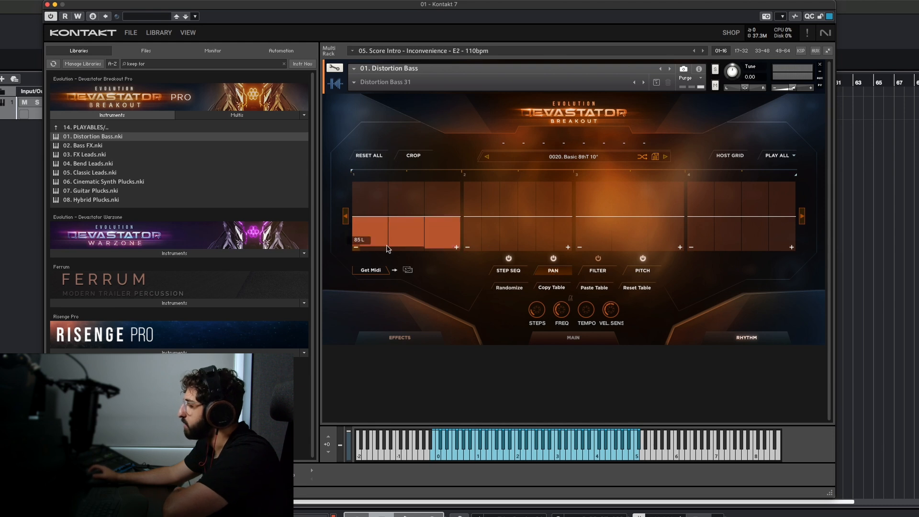
{"action": "mouse_move", "coordinate": [469, 212]}
{"action": "left_mouse_down"}
{"action": "mouse_move", "coordinate": [529, 186]}
{"action": "mouse_move", "coordinate": [598, 190]}
{"action": "mouse_move", "coordinate": [646, 237]}
{"action": "mouse_move", "coordinate": [728, 196]}
{"action": "mouse_move", "coordinate": [810, 195]}
{"action": "mouse_move", "coordinate": [785, 192]}
{"action": "left_mouse_up"}
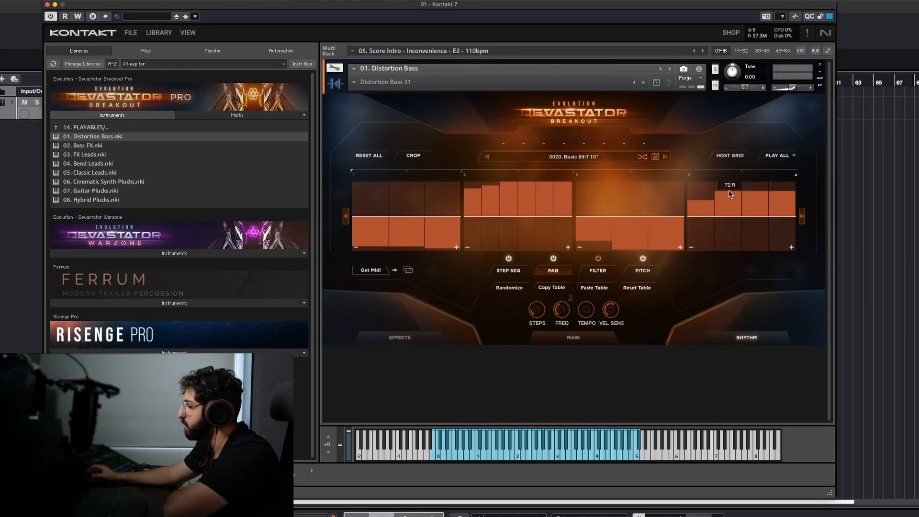
{"action": "left_click_drag", "start_coordinate": [729, 190], "coordinate": [727, 191]}
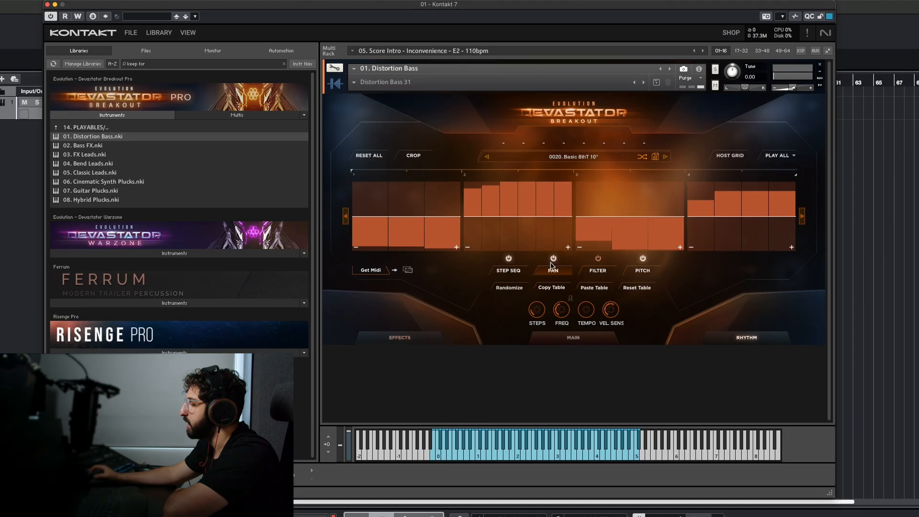
Randomize the Pan, Step Seq, Filter and Pitch tables in turn
{"action": "left_click", "coordinate": [507, 289]}
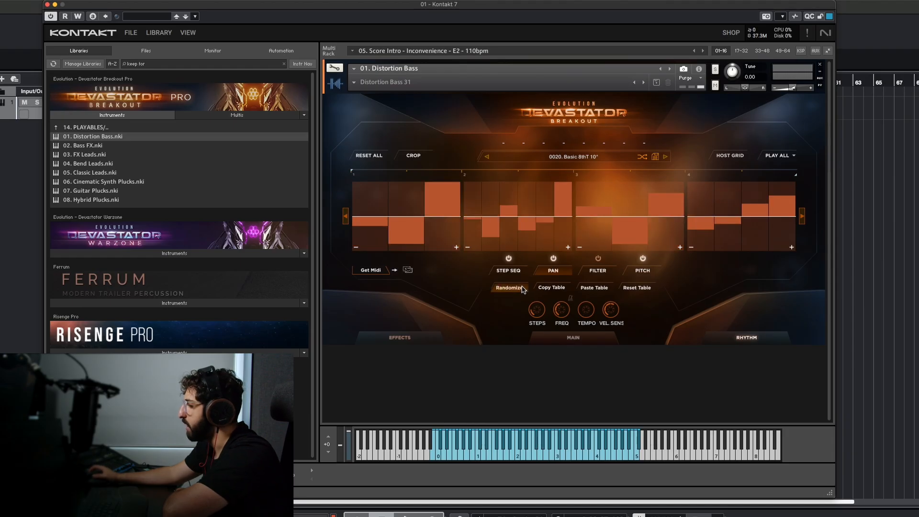
{"action": "left_click", "coordinate": [510, 271]}
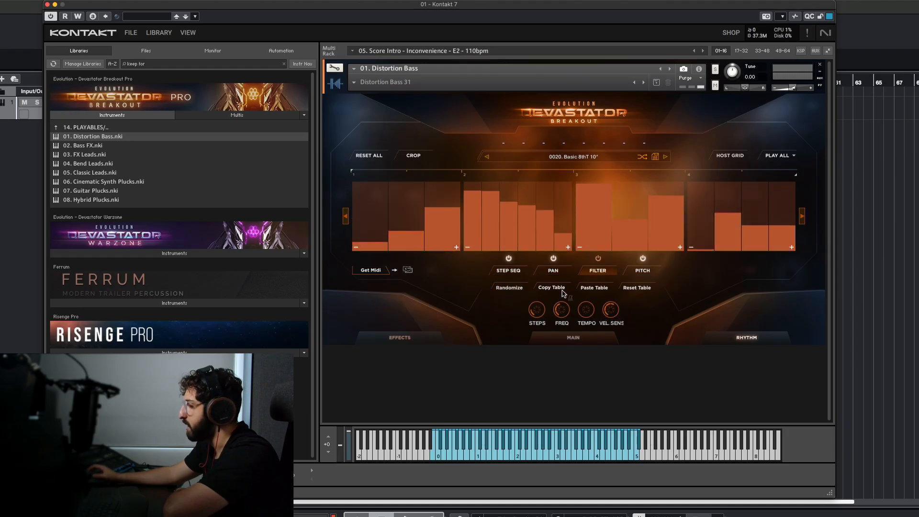
{"action": "left_click", "coordinate": [505, 288]}
{"action": "left_click", "coordinate": [634, 273]}
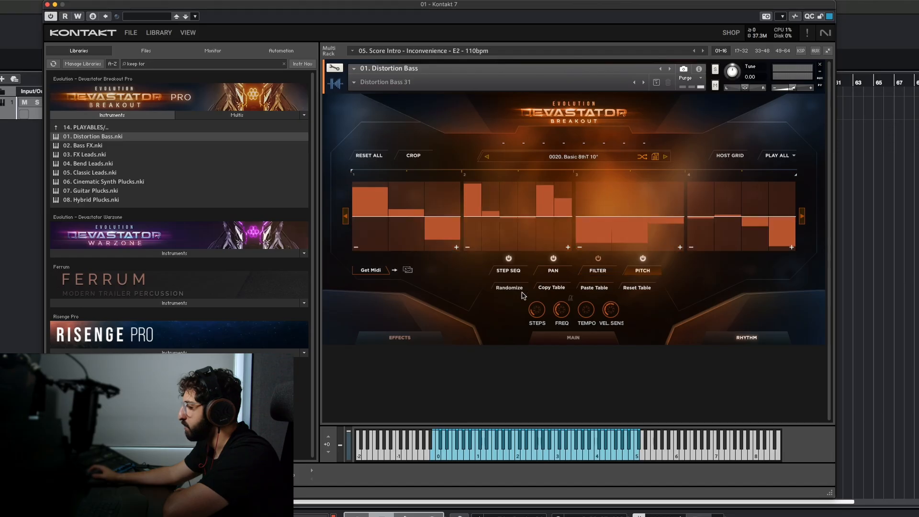
{"action": "left_click", "coordinate": [510, 288]}
Reduce beats 2 and 4 to three steps each and randomize the Pitch table again
{"action": "left_click", "coordinate": [468, 248]}
{"action": "left_click", "coordinate": [468, 247]}
{"action": "left_click", "coordinate": [467, 247]}
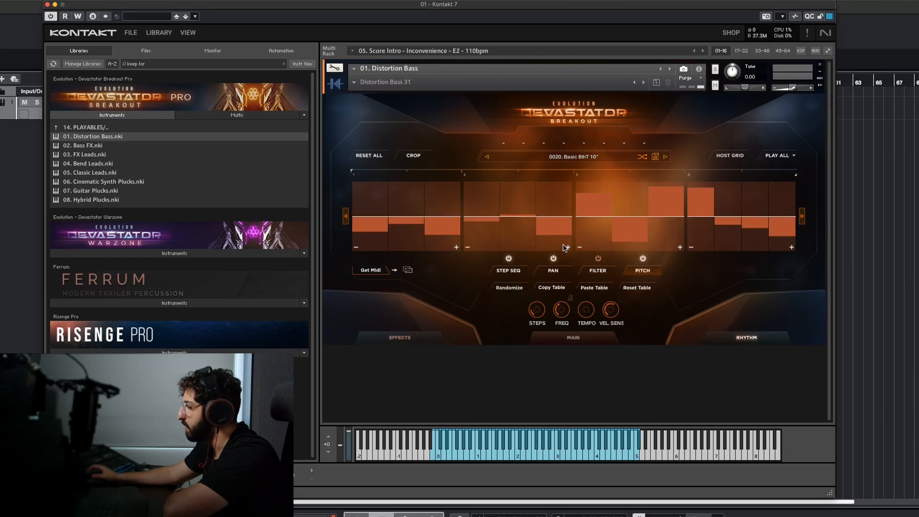
{"action": "left_click", "coordinate": [691, 247]}
{"action": "left_click", "coordinate": [509, 288]}
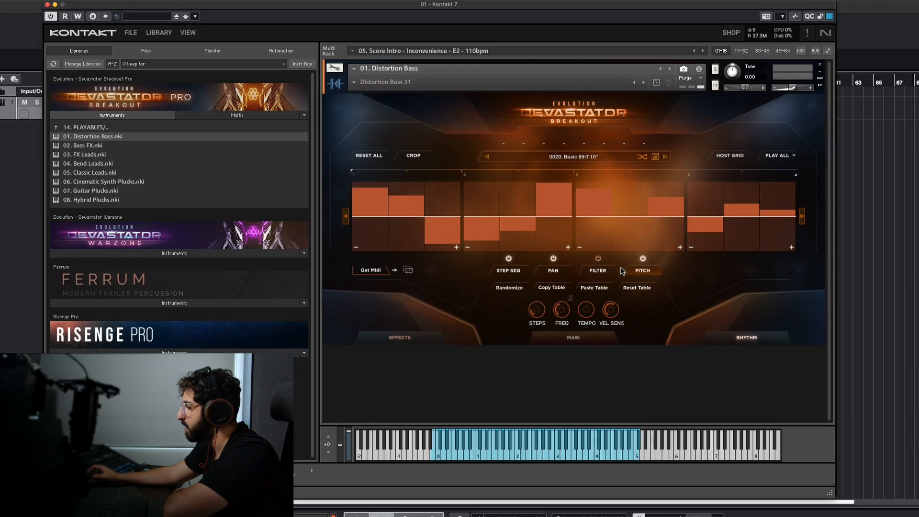
Randomize the Filter, Pan and Step Seq tables for the new step layout
{"action": "left_click", "coordinate": [598, 271]}
{"action": "left_click", "coordinate": [510, 288]}
{"action": "left_click", "coordinate": [510, 288]}
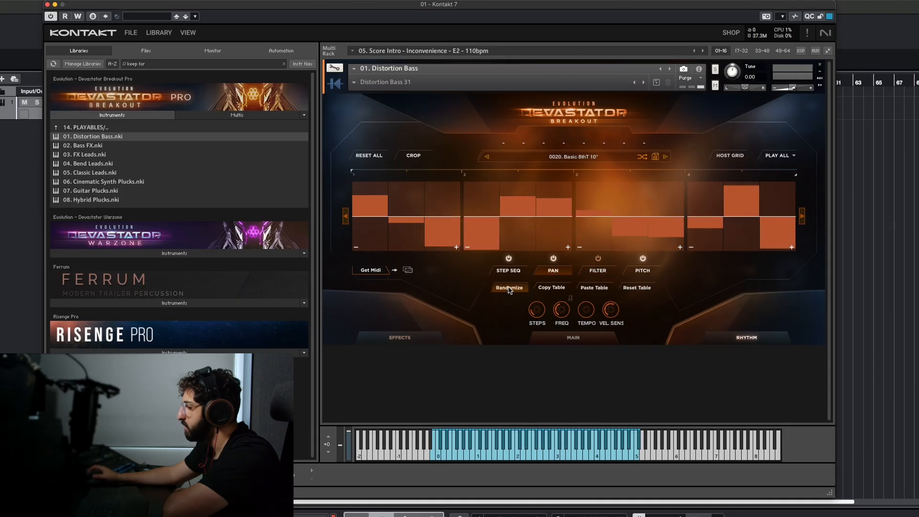
{"action": "left_click", "coordinate": [509, 271]}
{"action": "left_click", "coordinate": [509, 288]}
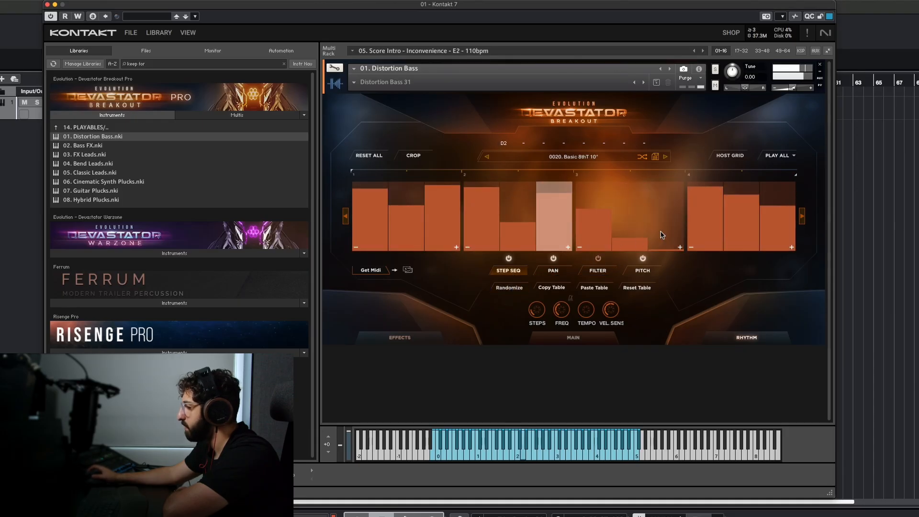
Enable the Filter table and extend the pattern to 16 beats with the Steps setting
{"action": "left_click", "coordinate": [598, 270]}
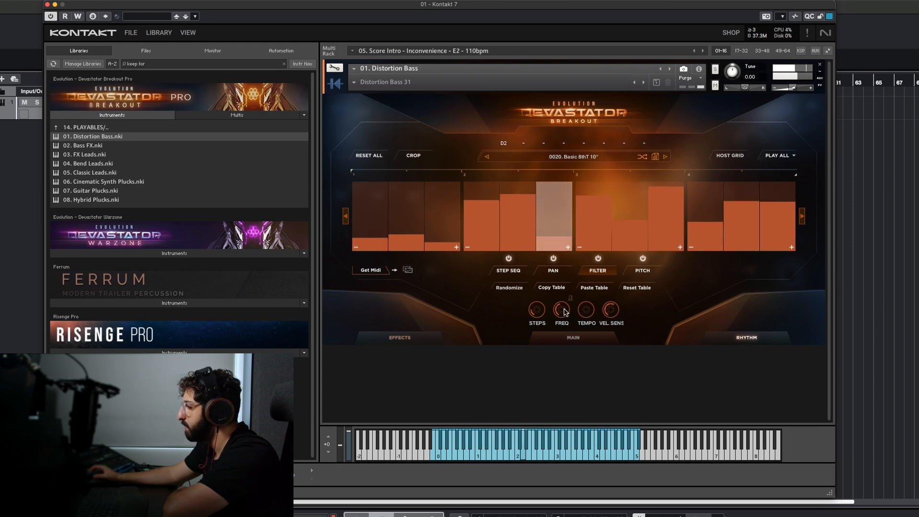
{"action": "mouse_move", "coordinate": [591, 300]}
{"action": "left_click_drag", "start_coordinate": [592, 300], "coordinate": [593, 267]}
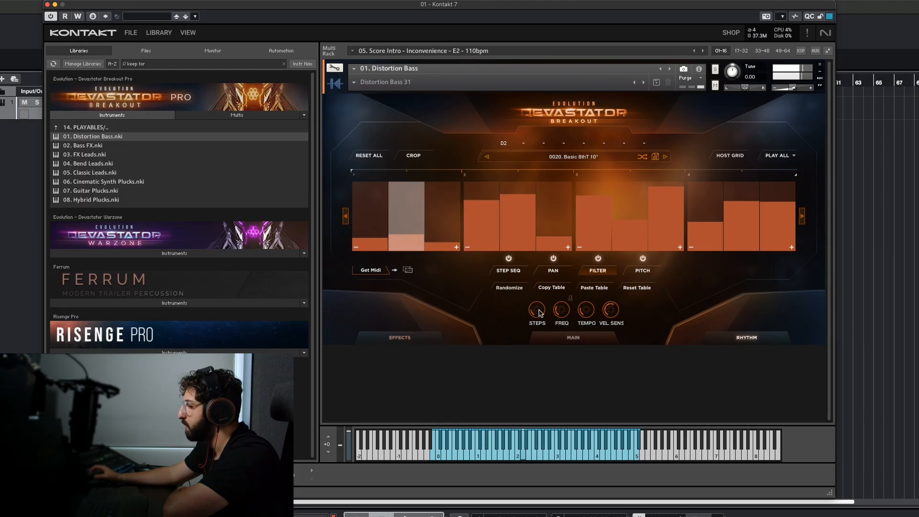
{"action": "left_click_drag", "start_coordinate": [536, 310], "coordinate": [546, 204]}
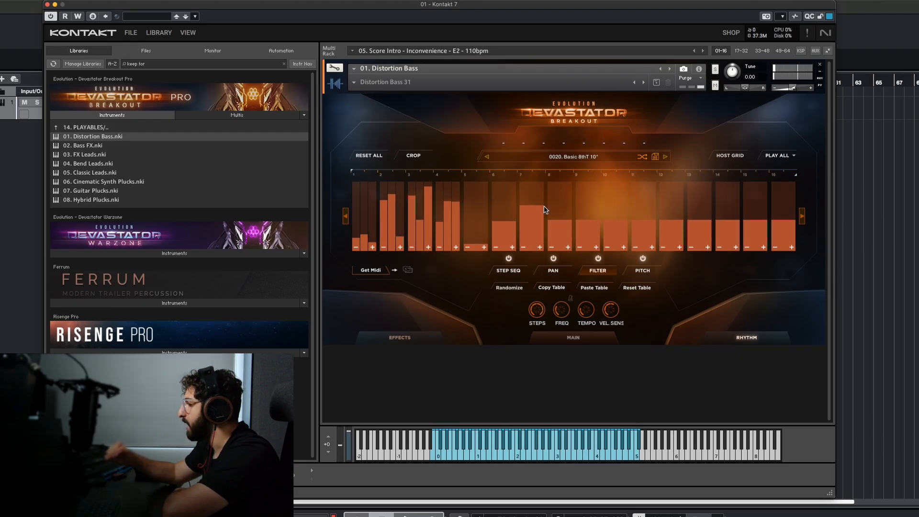
Randomize the Step Seq, Pan, Filter and Pitch tables across the 16-beat pattern
{"action": "left_click", "coordinate": [511, 288]}
{"action": "left_click", "coordinate": [516, 272]}
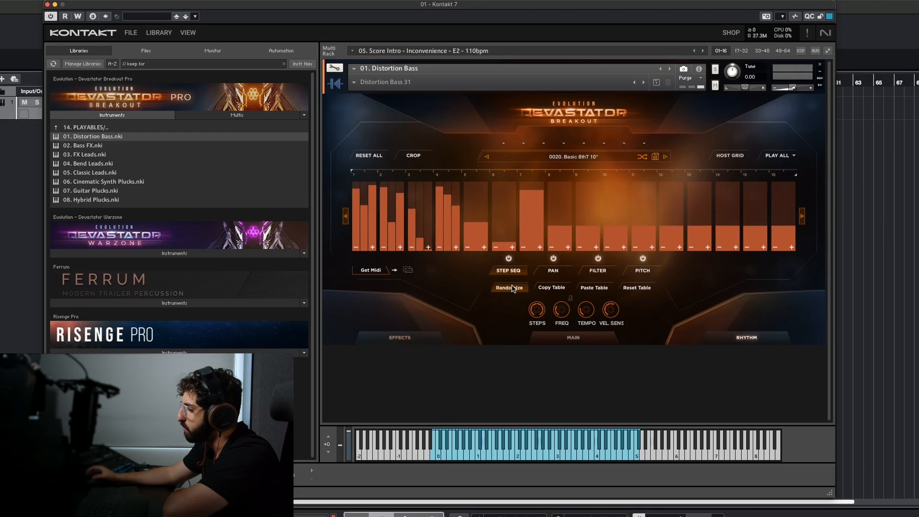
{"action": "left_click", "coordinate": [561, 273]}
{"action": "left_click", "coordinate": [602, 273]}
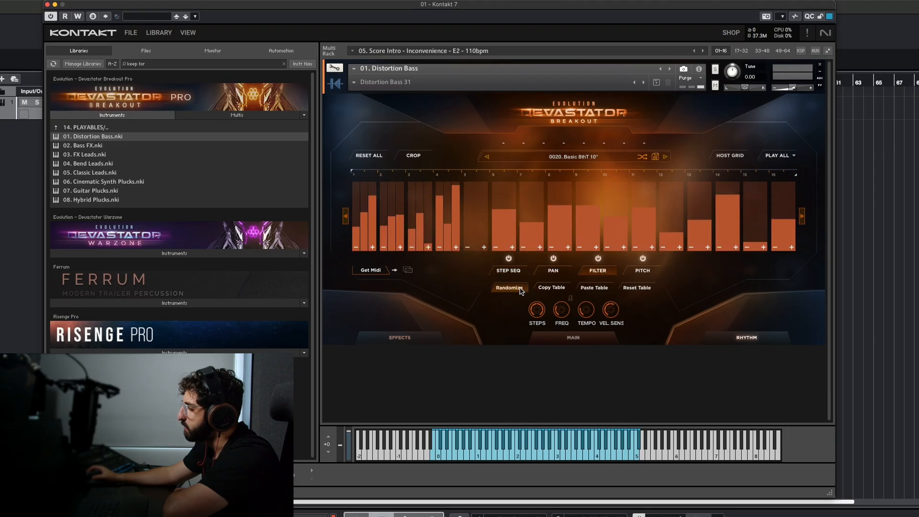
{"action": "left_click", "coordinate": [509, 288]}
{"action": "left_click", "coordinate": [642, 271]}
{"action": "left_click", "coordinate": [515, 288]}
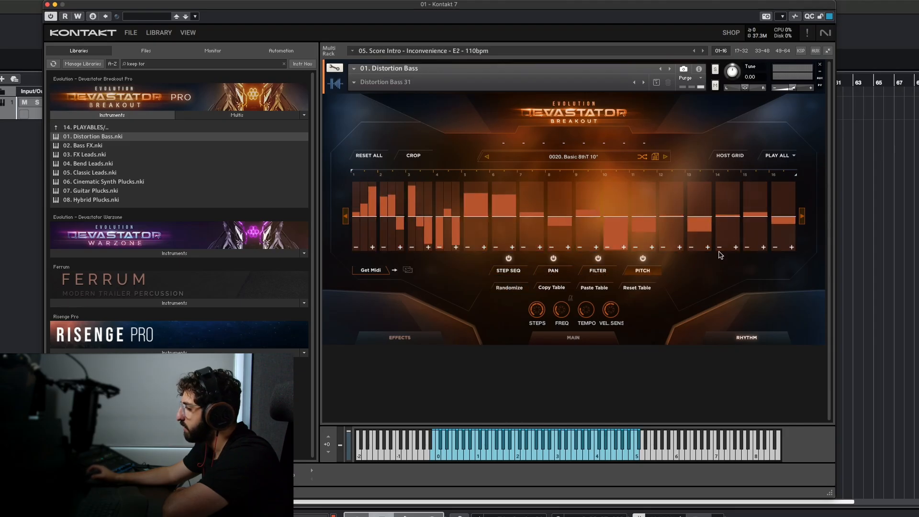
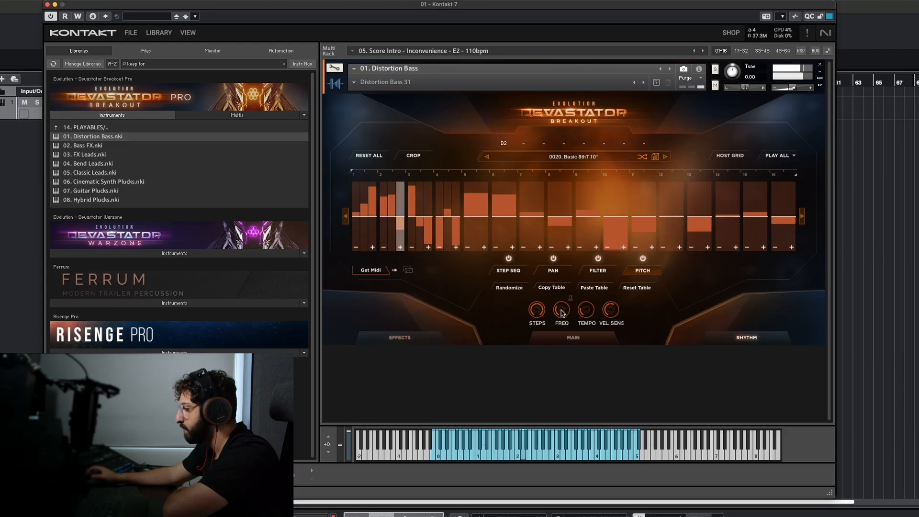
Try the Freq and Tempo settings of the rhythm, with Tempo at x0.5
{"action": "left_click_drag", "start_coordinate": [562, 314], "coordinate": [570, 312]}
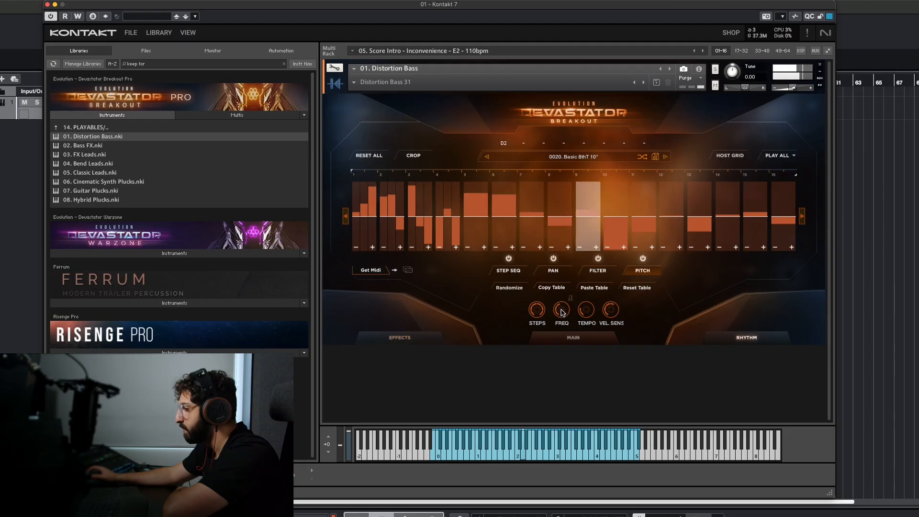
{"action": "left_click_drag", "start_coordinate": [562, 312], "coordinate": [588, 314]}
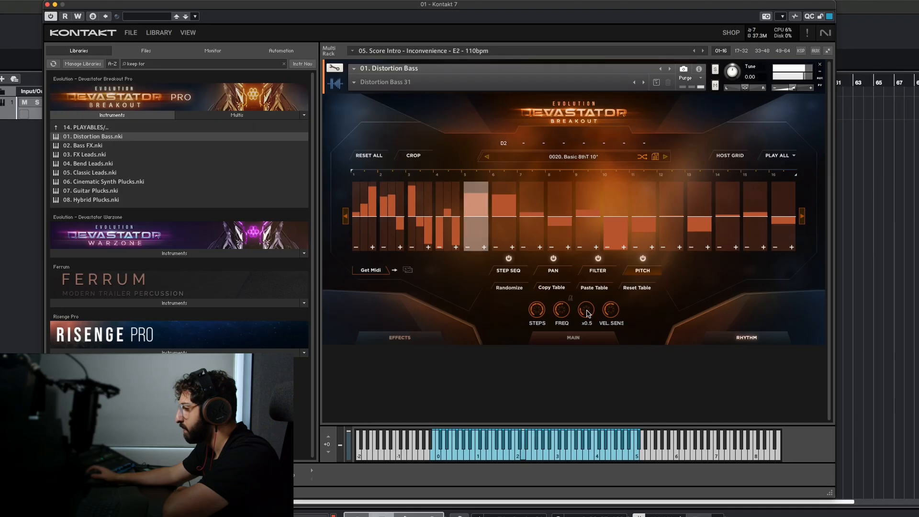
Reduce beat 1 to two steps and beats 2 to 4 to one step each, and randomize the Pitch table twice
{"action": "left_click", "coordinate": [383, 248]}
{"action": "left_click", "coordinate": [412, 242]}
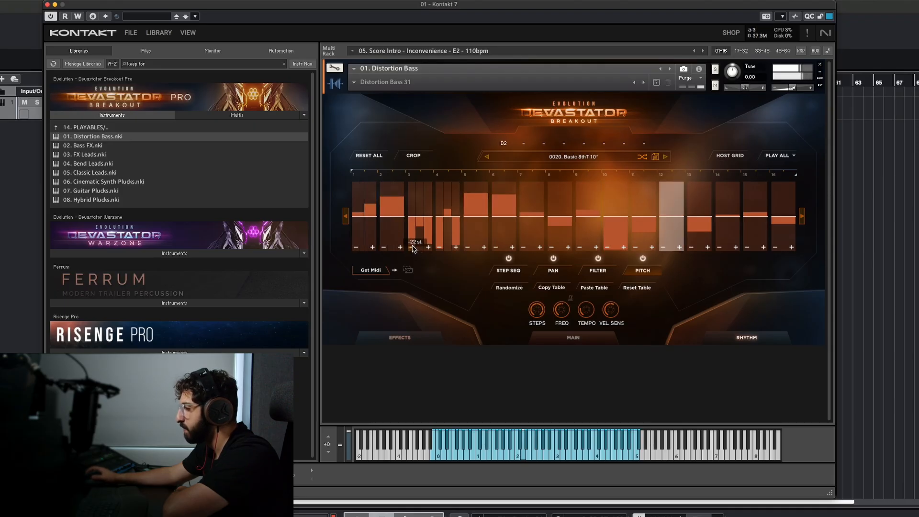
{"action": "left_click", "coordinate": [411, 247]}
{"action": "left_click", "coordinate": [439, 247]}
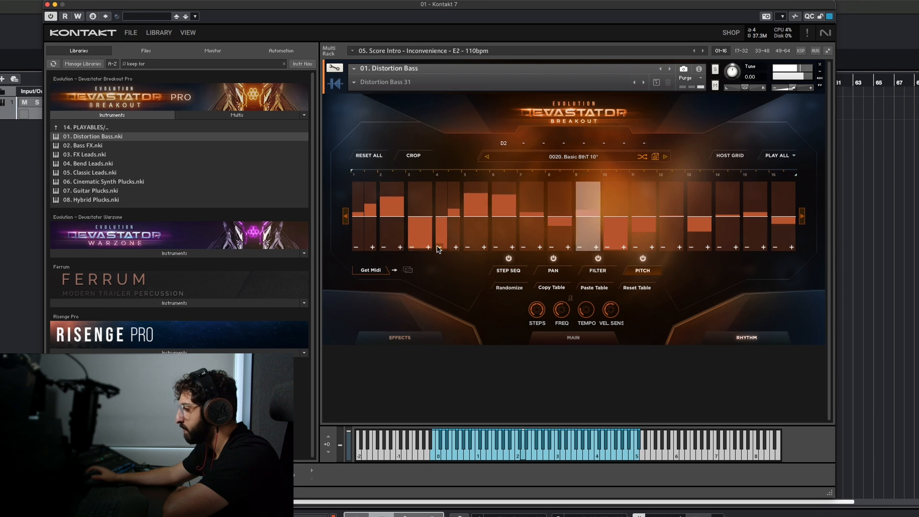
{"action": "left_click", "coordinate": [516, 287]}
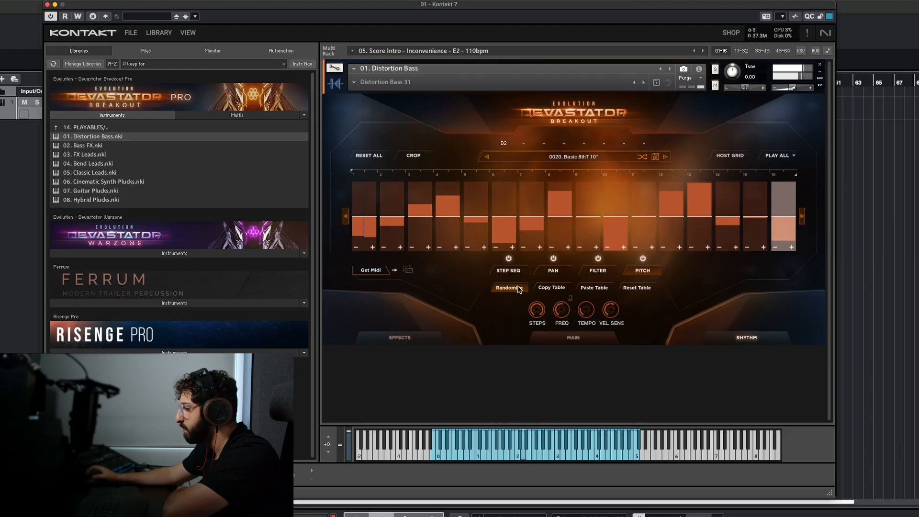
{"action": "left_click", "coordinate": [516, 288]}
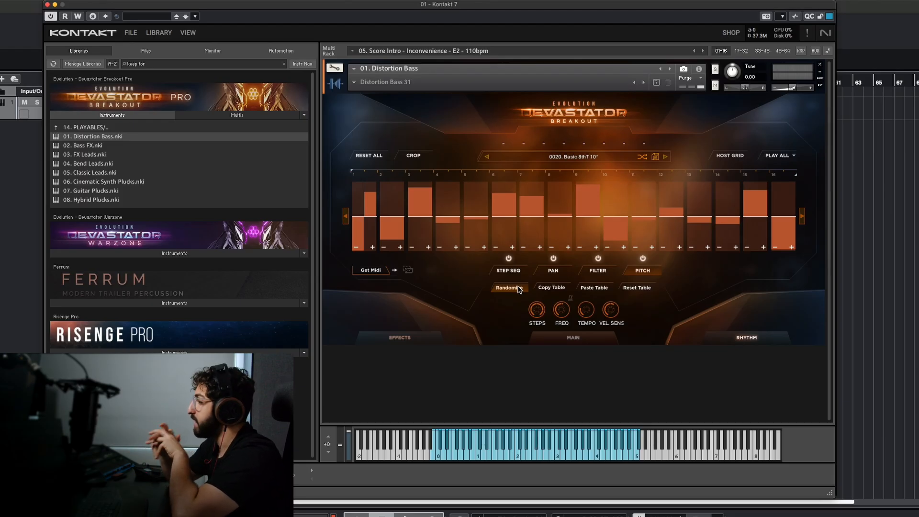
Load a random rhythm preset from the library
{"action": "left_click", "coordinate": [642, 158]}
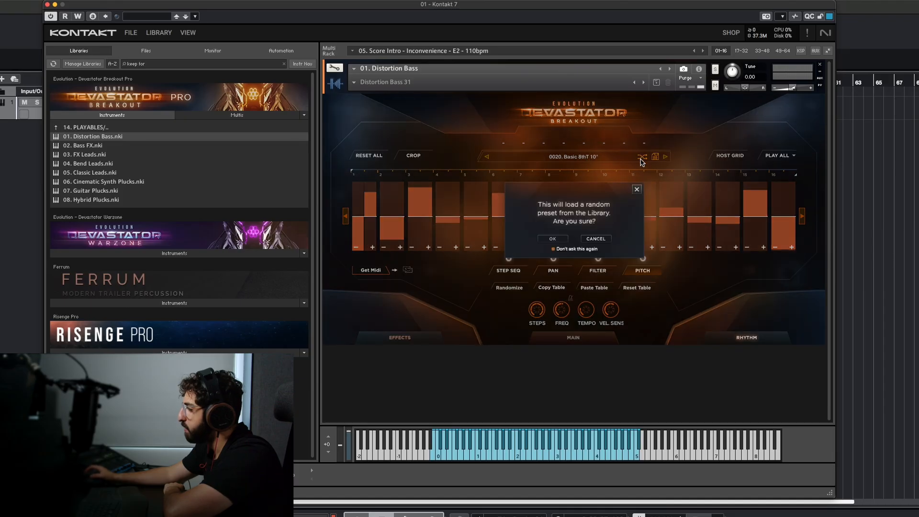
{"action": "left_click", "coordinate": [553, 239]}
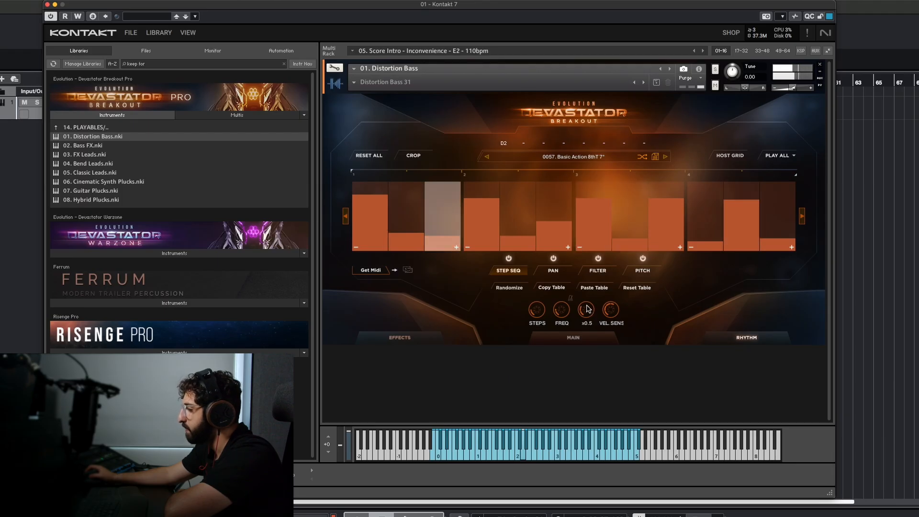
Raise the rhythm's Tempo from x0.5 and replace the current rhythm with another random library preset
{"action": "left_click_drag", "start_coordinate": [589, 314], "coordinate": [588, 309]}
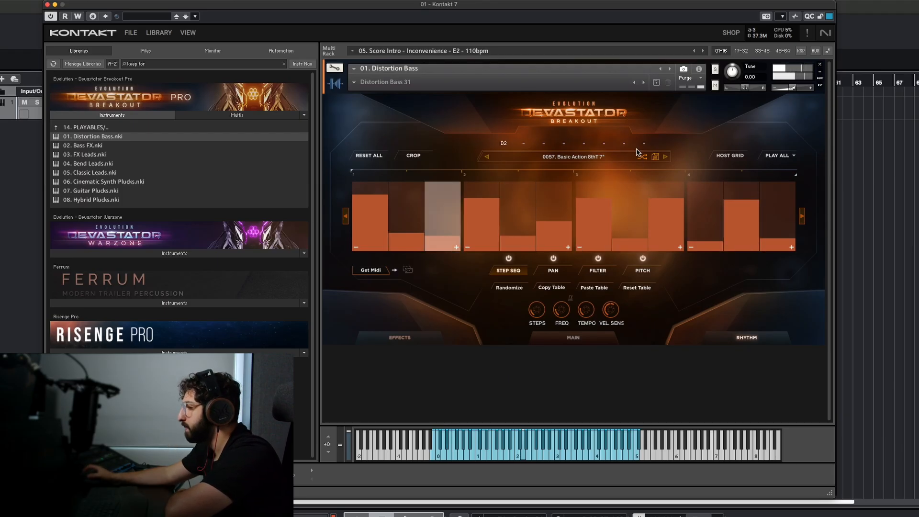
{"action": "left_click", "coordinate": [645, 160]}
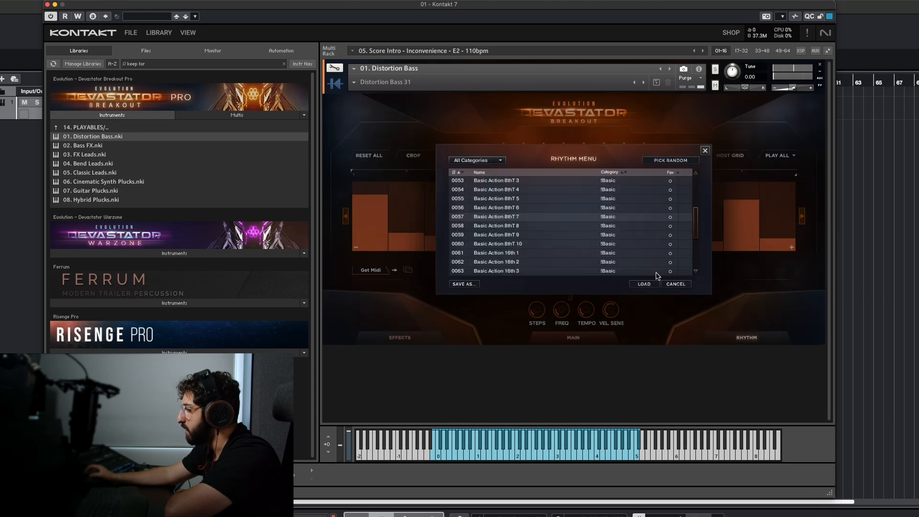
{"action": "left_click", "coordinate": [670, 284]}
{"action": "left_click", "coordinate": [641, 159]}
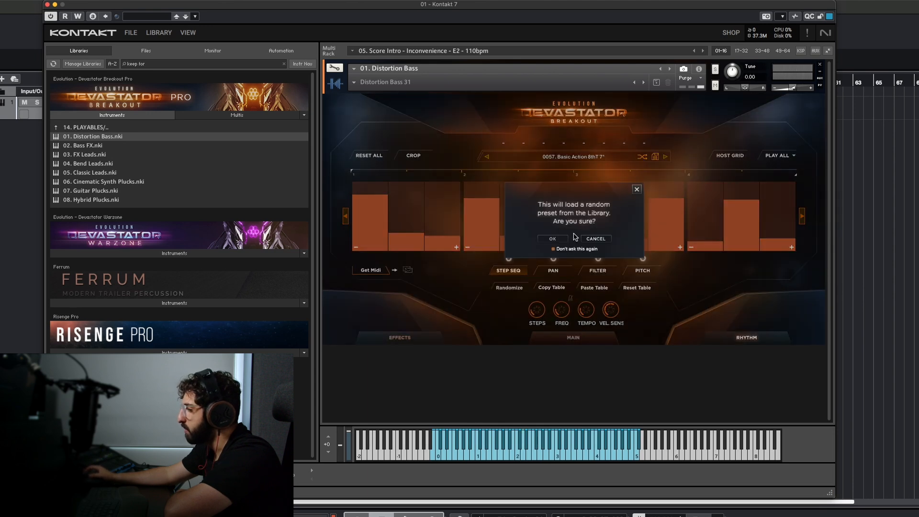
{"action": "left_click", "coordinate": [575, 237]}
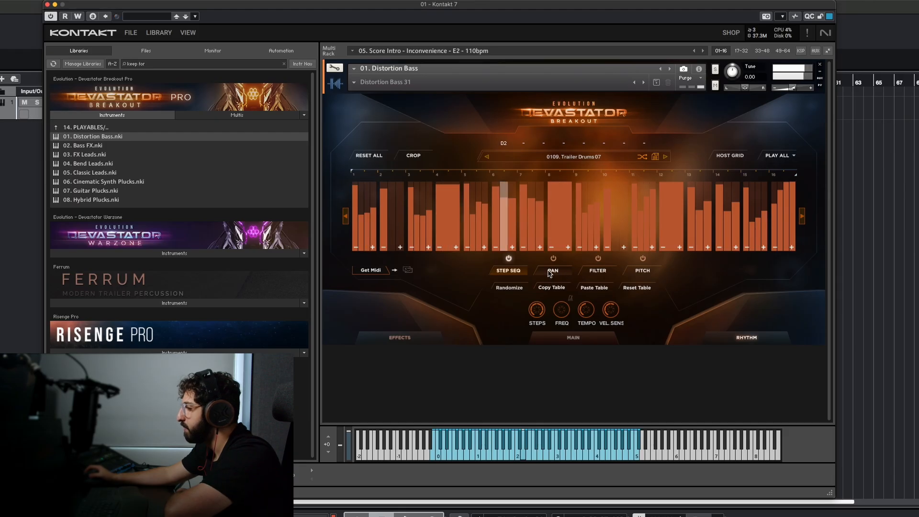
Enable the Pitch table of the rhythm and randomize its values across all 16 beats
{"action": "left_click", "coordinate": [643, 258]}
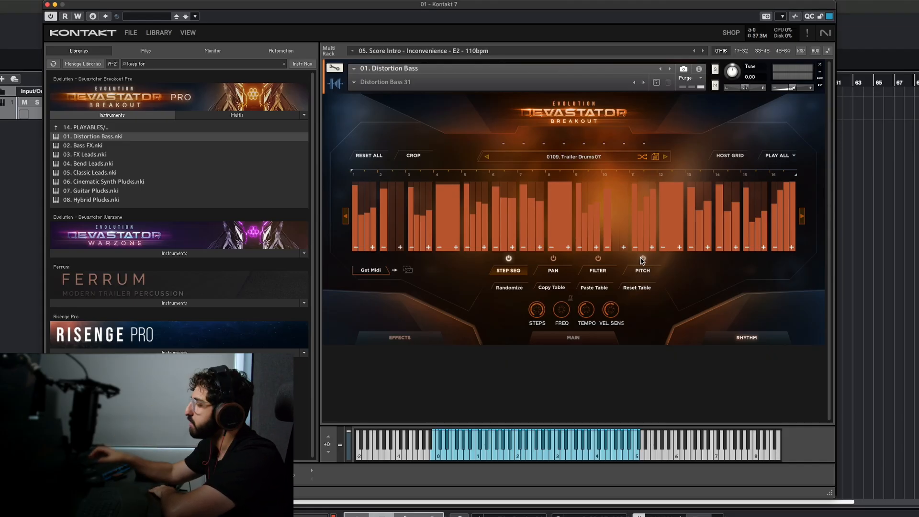
{"action": "left_click", "coordinate": [643, 270]}
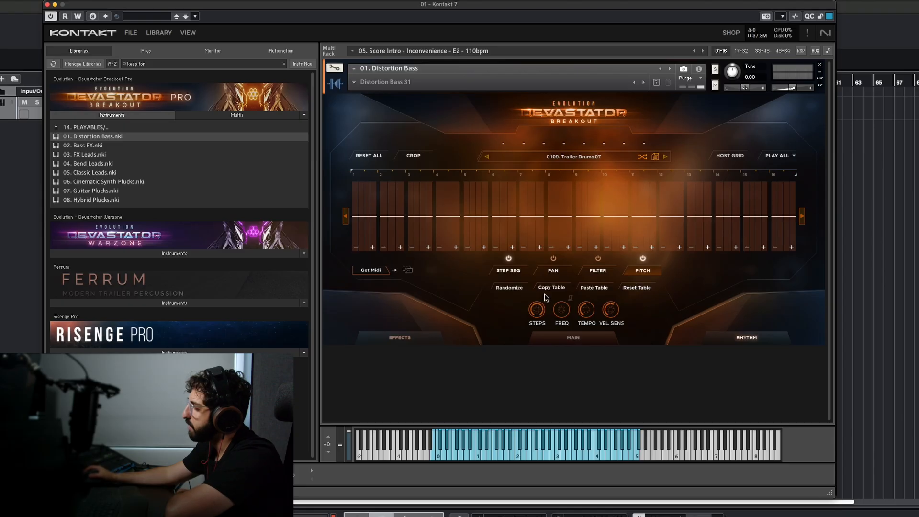
{"action": "left_click", "coordinate": [510, 287]}
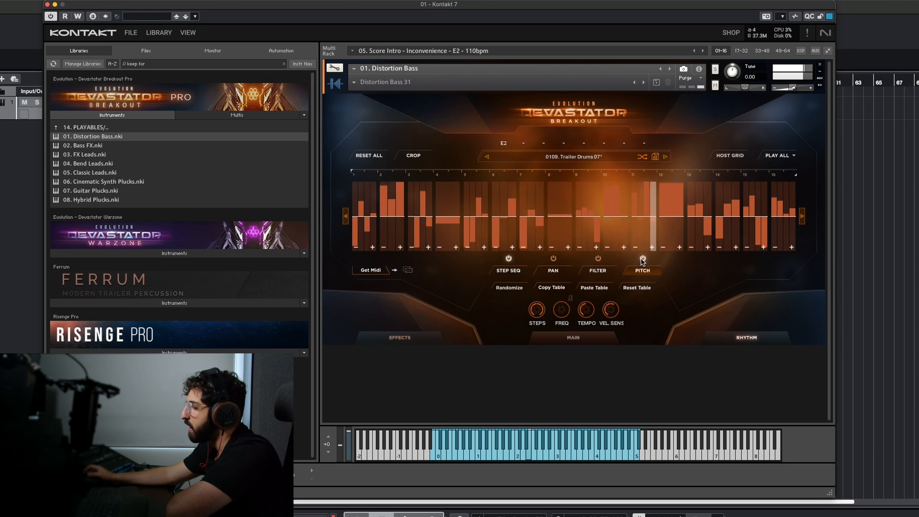
Check the Step Seq table, and randomize the Filter and Pan tables of the rhythm with both enabled
{"action": "left_click", "coordinate": [511, 272]}
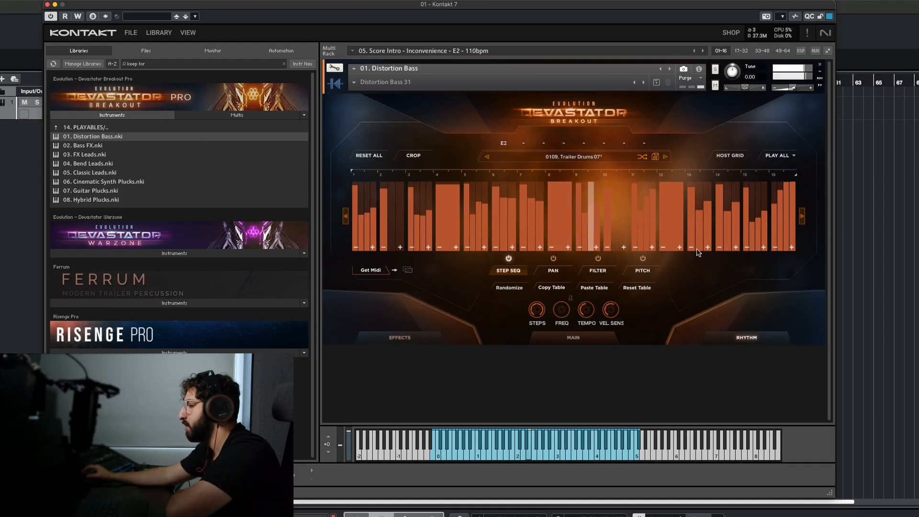
{"action": "left_click", "coordinate": [597, 271]}
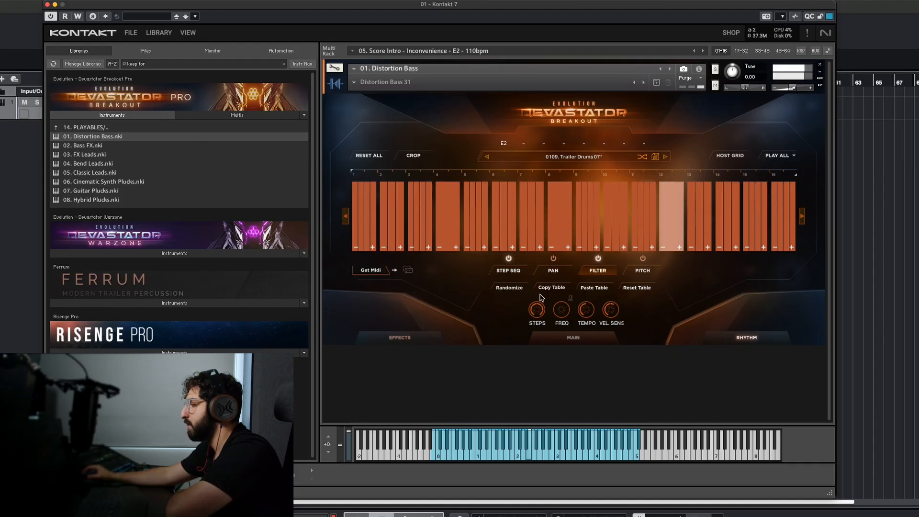
{"action": "left_click", "coordinate": [515, 290]}
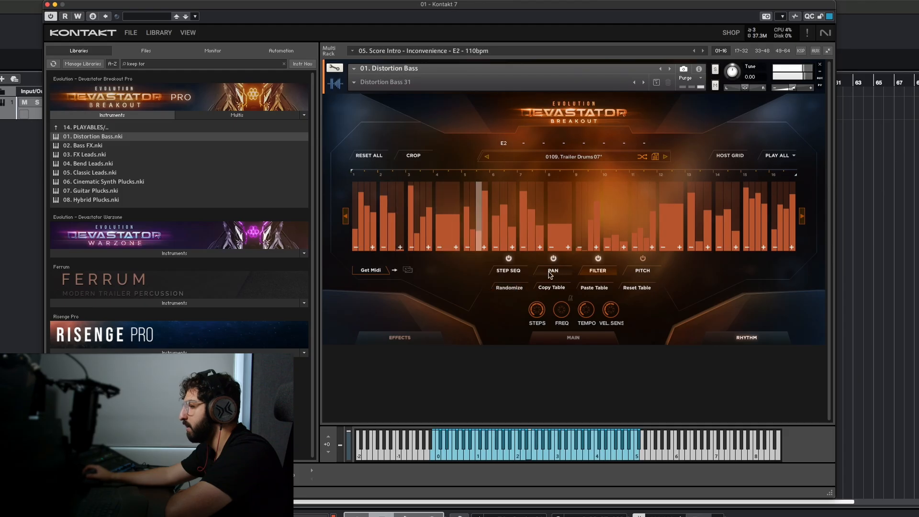
{"action": "left_click", "coordinate": [553, 271]}
{"action": "left_click", "coordinate": [503, 288]}
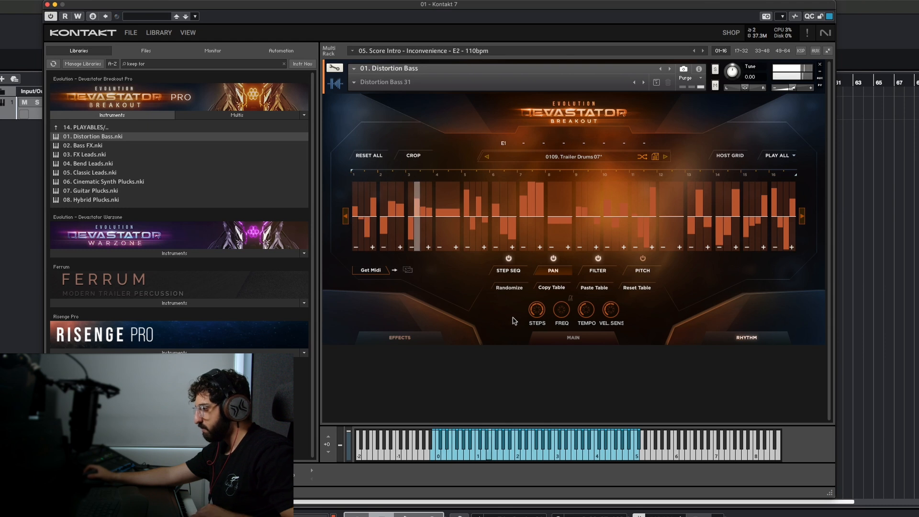
Try the rhythm at Tempo x0.5 and Freq 1/8t, and restore both settings
{"action": "left_click_drag", "start_coordinate": [581, 310], "coordinate": [580, 345]}
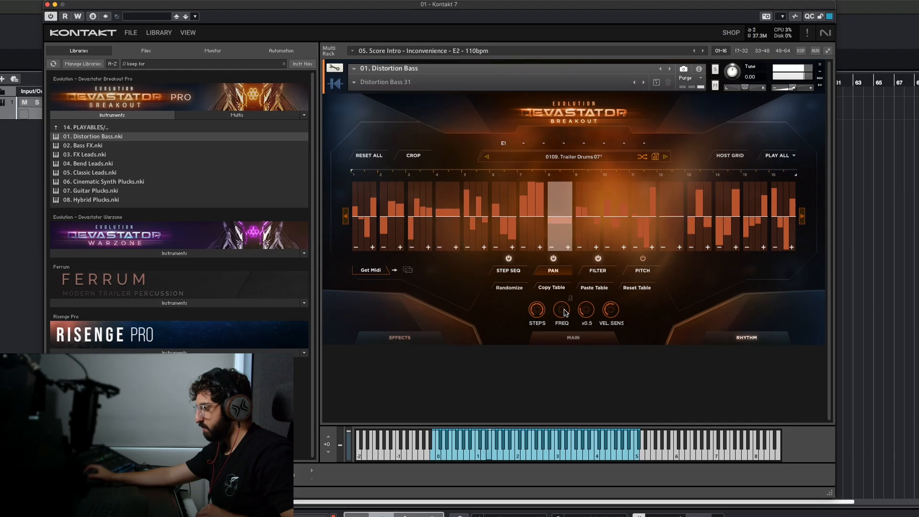
{"action": "left_click_drag", "start_coordinate": [563, 307], "coordinate": [562, 288]}
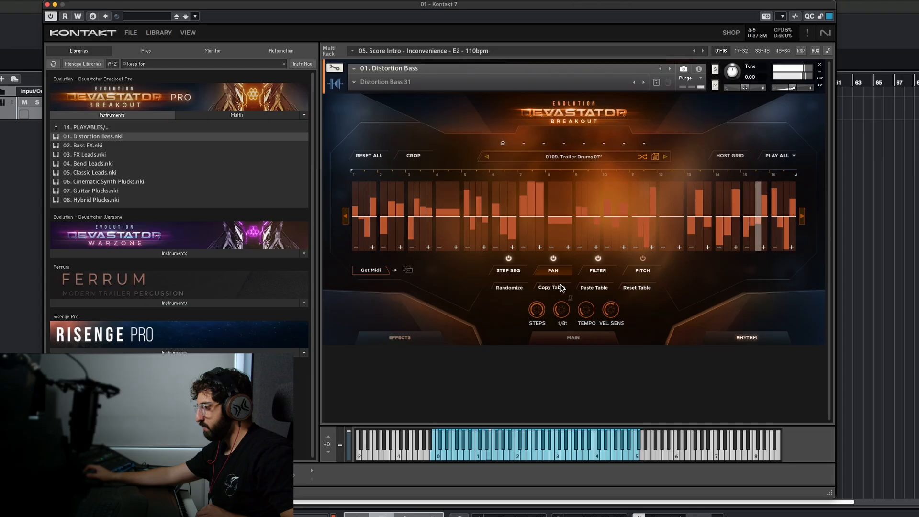
{"action": "left_click", "coordinate": [588, 311]}
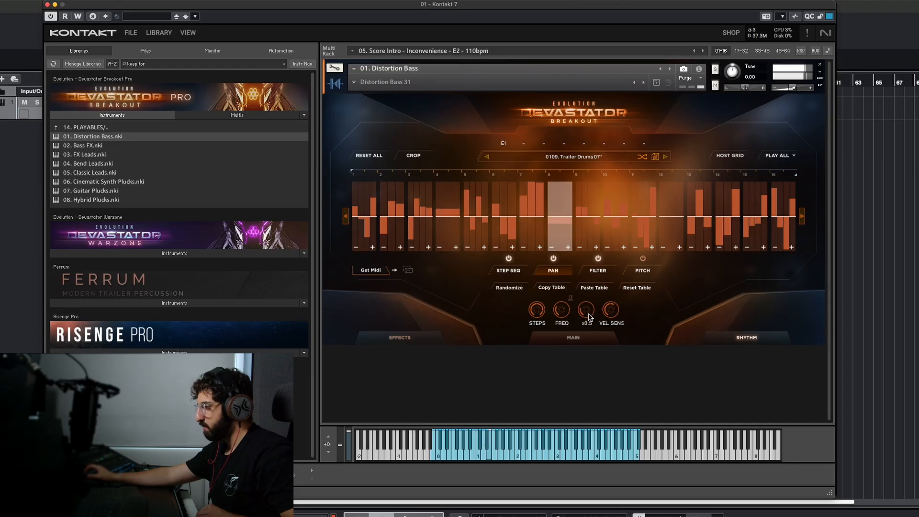
{"action": "left_click_drag", "start_coordinate": [561, 310], "coordinate": [563, 354]}
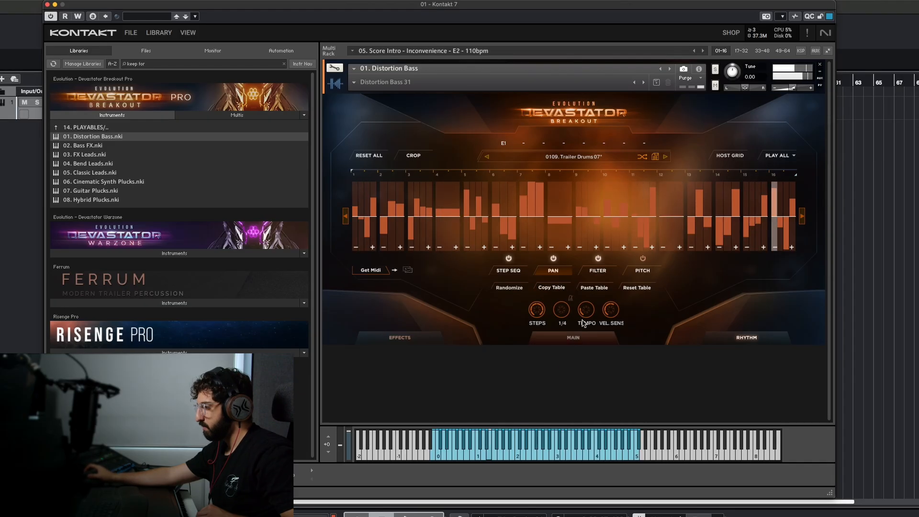
{"action": "left_click_drag", "start_coordinate": [589, 312], "coordinate": [589, 305]}
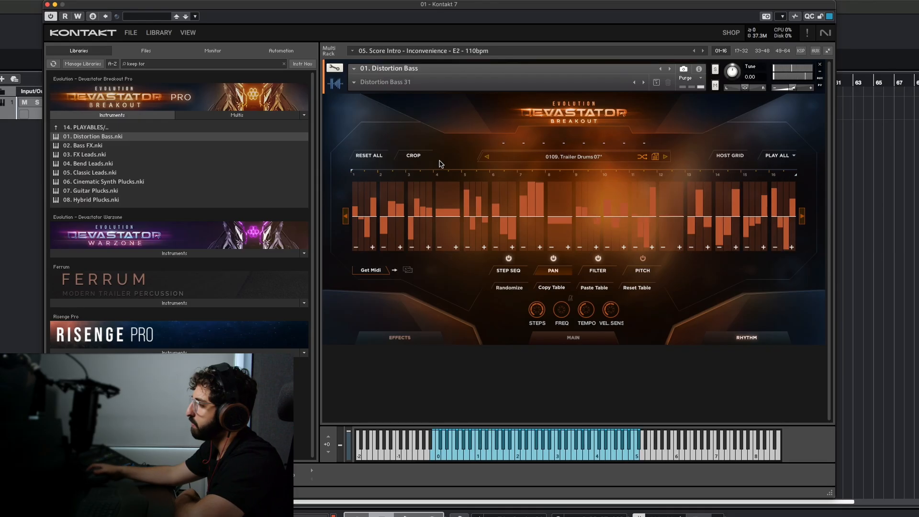
Review the Step Seq table and the Main, Effects and Rhythm pages of the Distortion Bass instrument
{"action": "left_click", "coordinate": [518, 272]}
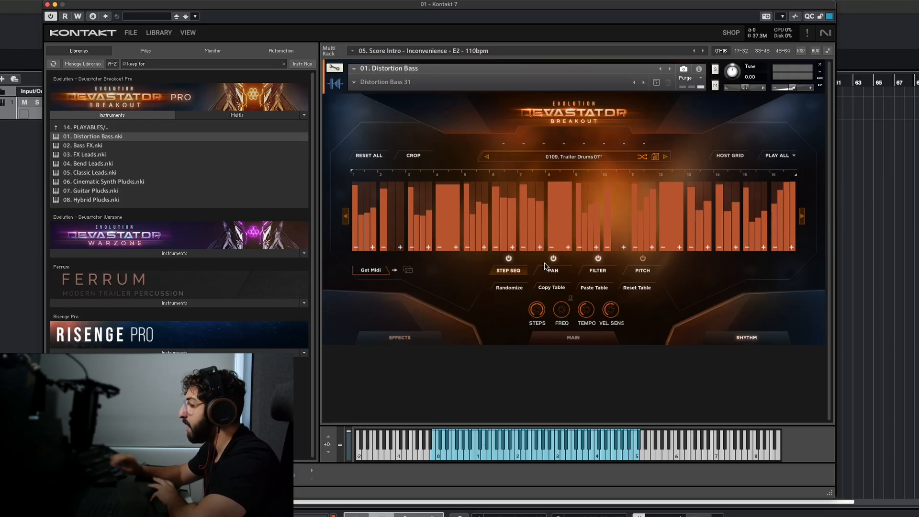
{"action": "left_click", "coordinate": [577, 338]}
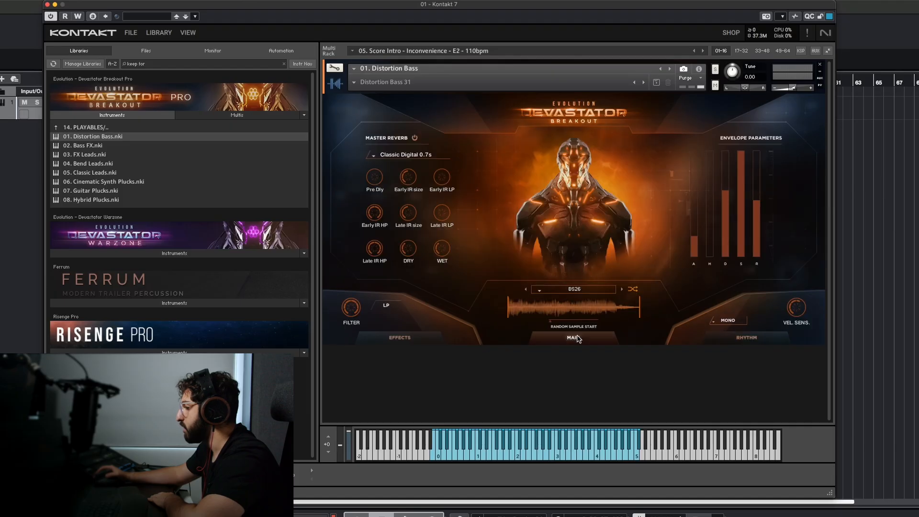
{"action": "left_click", "coordinate": [452, 341]}
{"action": "left_click", "coordinate": [717, 337]}
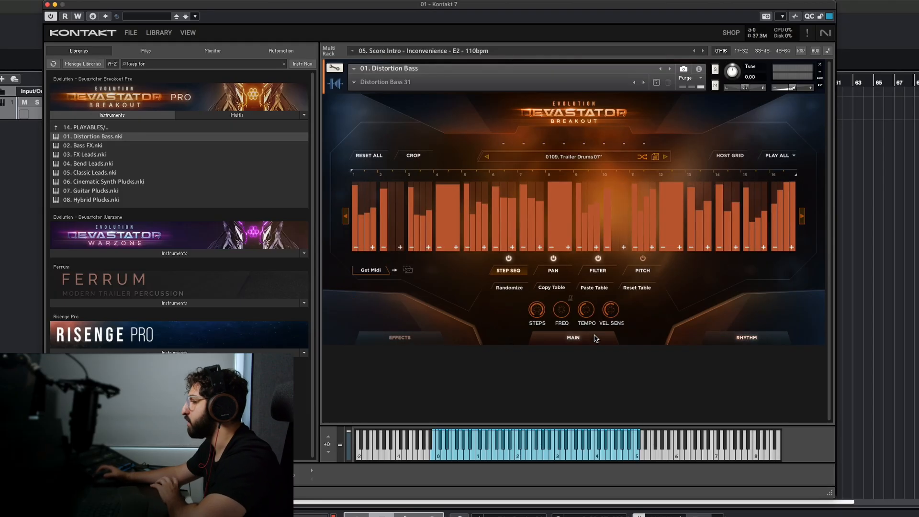
{"action": "left_click", "coordinate": [577, 337]}
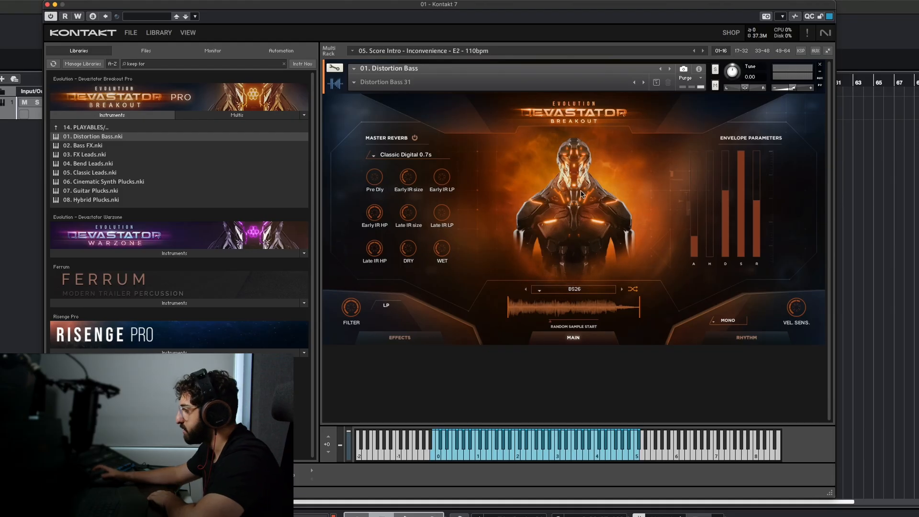
Remove the Distortion Bass instrument and load 03. Classic Signals from the 06. SIGNALS folder
{"action": "left_click", "coordinate": [62, 127]}
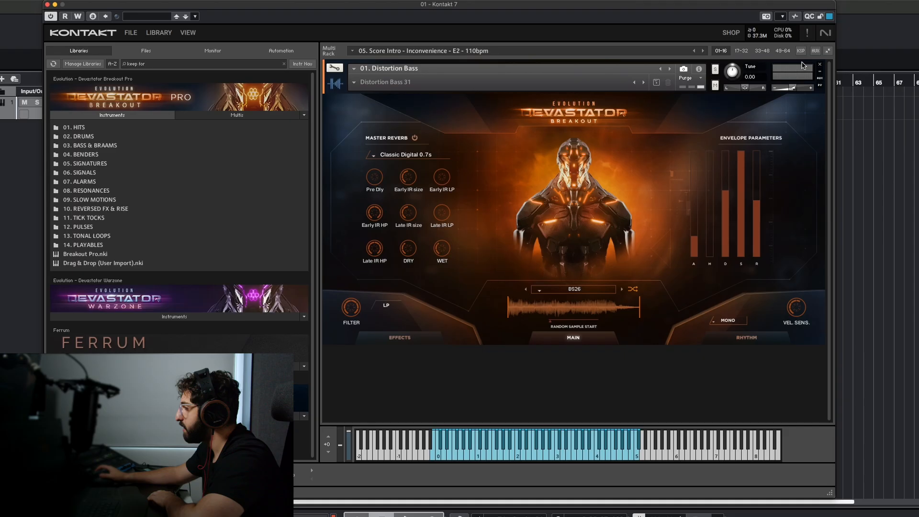
{"action": "left_click", "coordinate": [820, 65]}
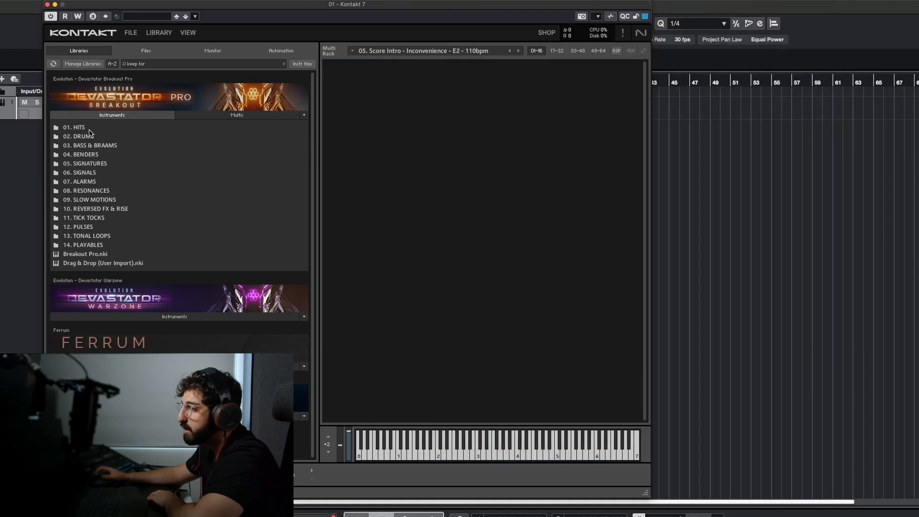
{"action": "left_click", "coordinate": [89, 172]}
{"action": "double_click", "coordinate": [98, 155]}
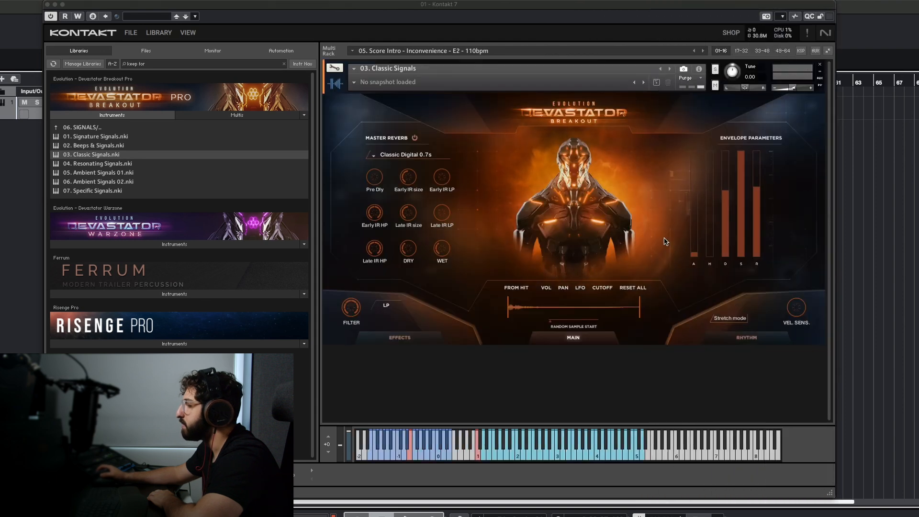
Look through the Effects and Rhythm pages of Classic Signals and return to its Main page
{"action": "left_click", "coordinate": [400, 337]}
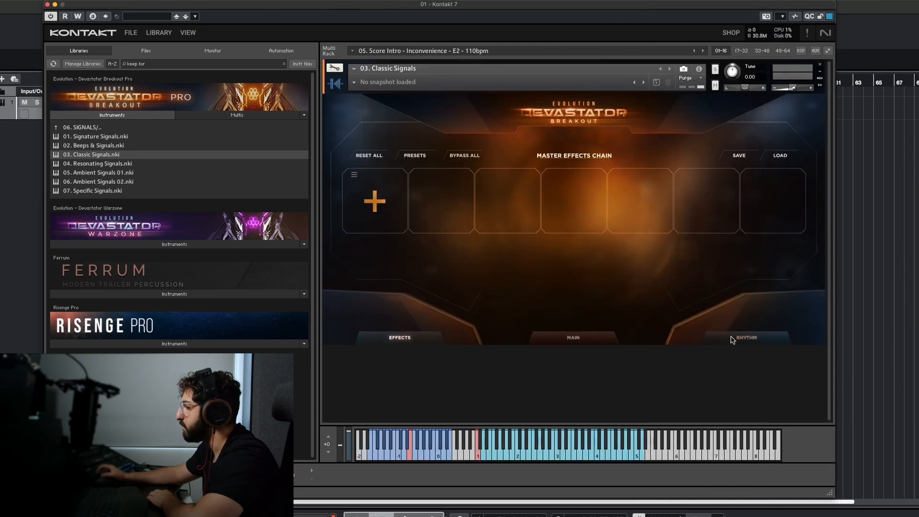
{"action": "left_click", "coordinate": [731, 340]}
{"action": "left_click", "coordinate": [588, 340]}
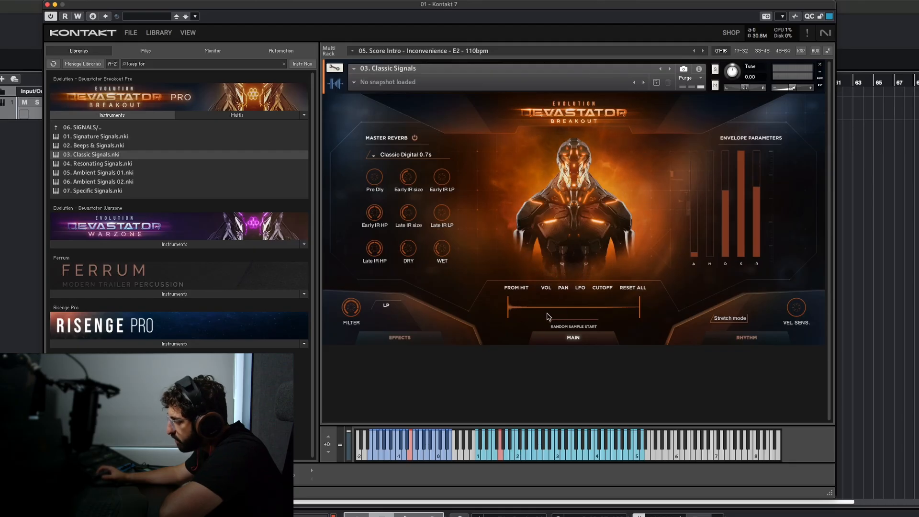
Examine the Cutoff, Pan and Vol modulation tables over the sample waveform
{"action": "left_click", "coordinate": [590, 288]}
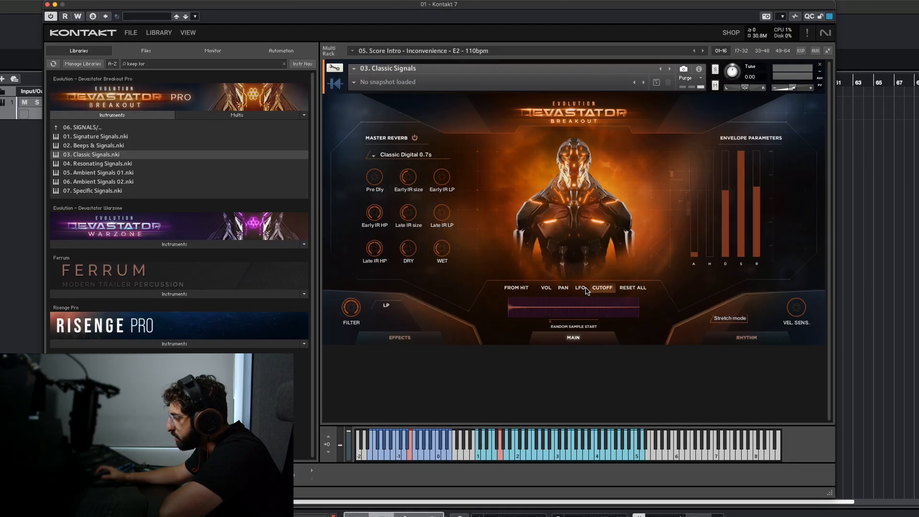
{"action": "left_click", "coordinate": [563, 288]}
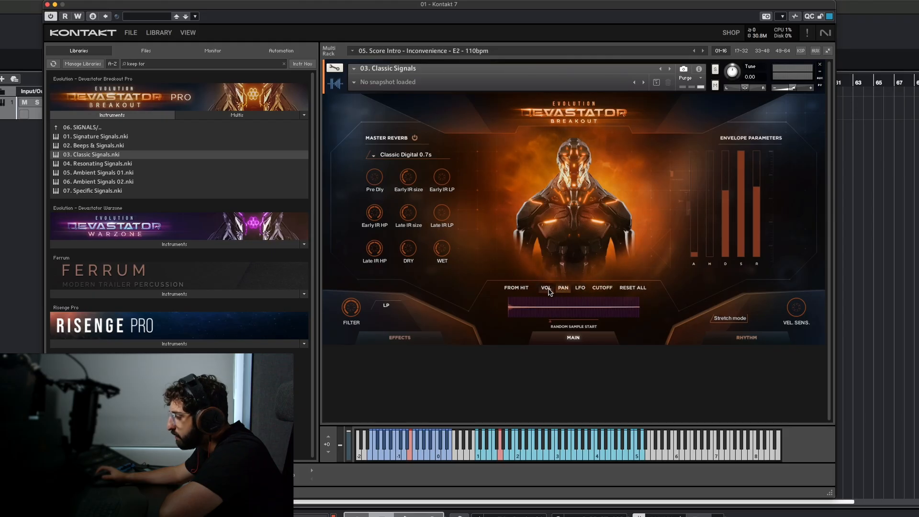
{"action": "left_click", "coordinate": [548, 289]}
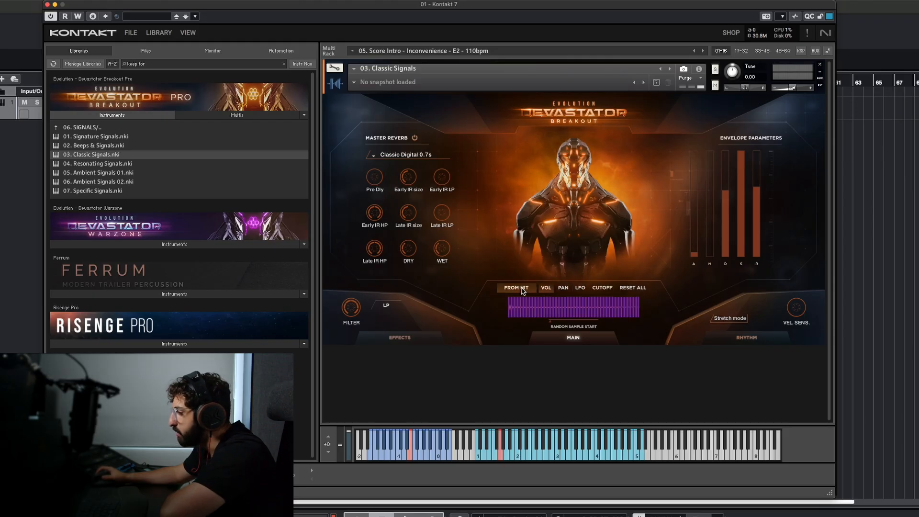
{"action": "left_click", "coordinate": [547, 288]}
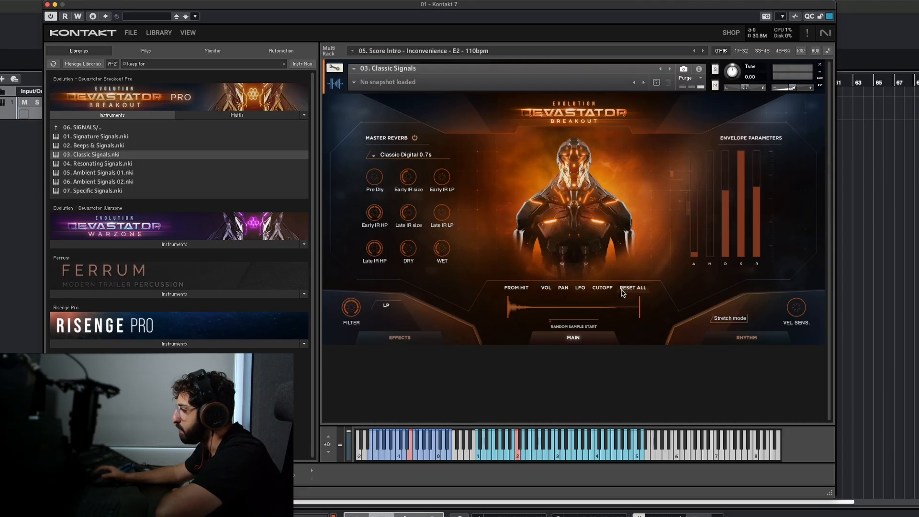
Draw a volume curve in the Vol table that starts at full level and falls off towards the middle of the waveform
{"action": "left_click", "coordinate": [546, 288]}
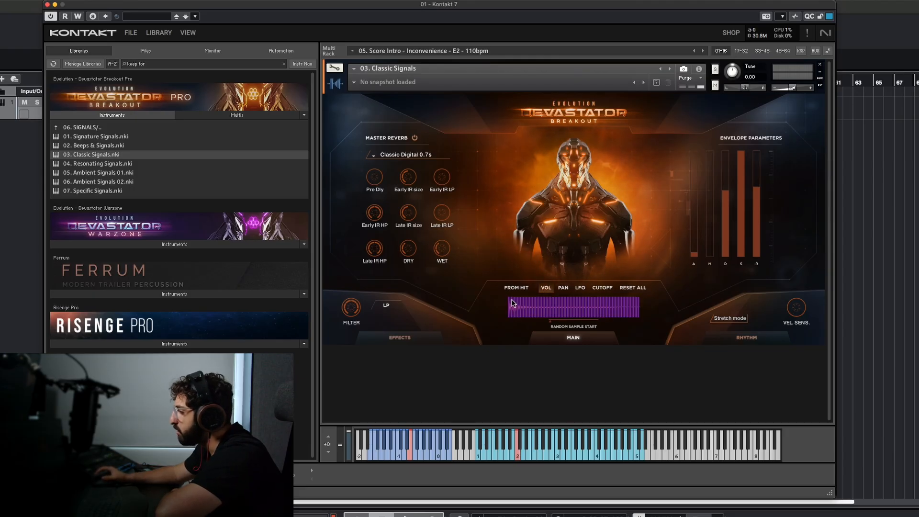
{"action": "mouse_move", "coordinate": [512, 302]}
{"action": "left_mouse_down"}
{"action": "mouse_move", "coordinate": [533, 328]}
{"action": "mouse_move", "coordinate": [572, 342]}
{"action": "mouse_move", "coordinate": [647, 352]}
{"action": "mouse_move", "coordinate": [689, 343]}
{"action": "left_mouse_up"}
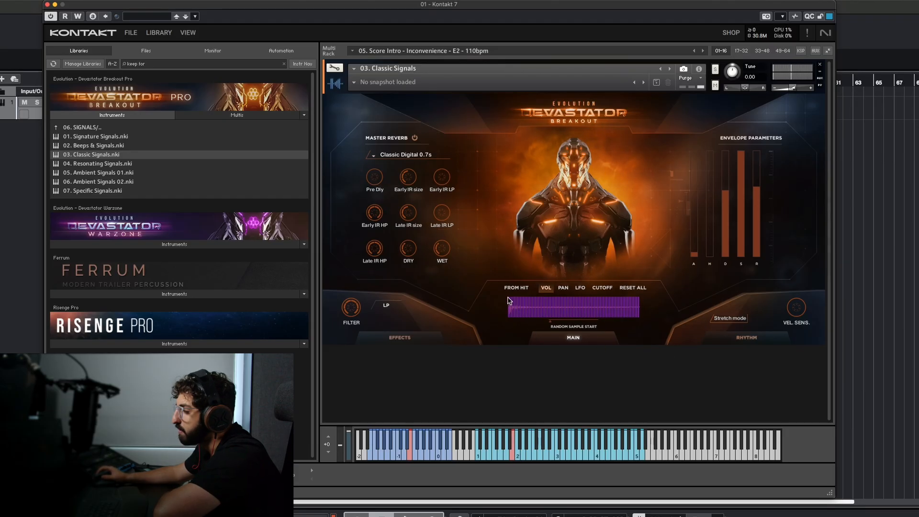
{"action": "mouse_move", "coordinate": [510, 302]}
{"action": "left_mouse_down"}
{"action": "mouse_move", "coordinate": [538, 335]}
{"action": "mouse_move", "coordinate": [654, 380]}
{"action": "left_mouse_up"}
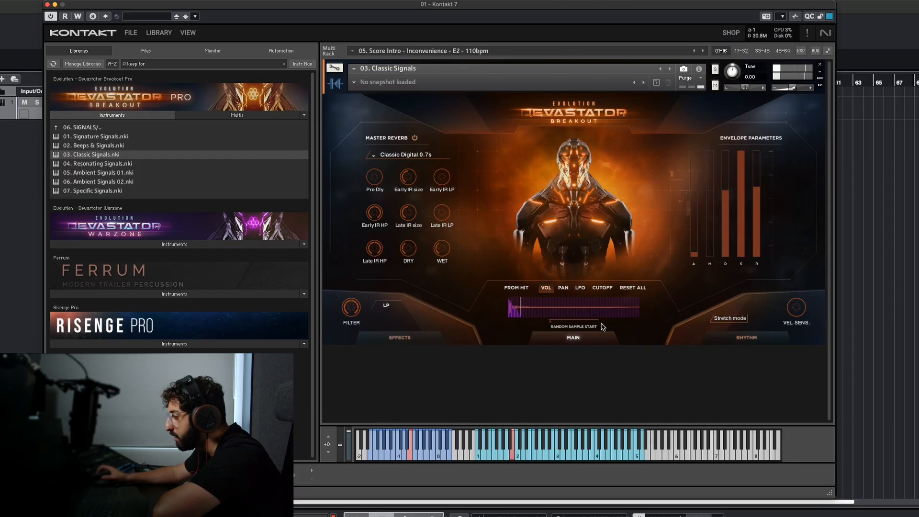
{"action": "mouse_move", "coordinate": [515, 314]}
{"action": "left_mouse_down"}
{"action": "mouse_move", "coordinate": [529, 298]}
{"action": "mouse_move", "coordinate": [624, 299]}
{"action": "left_mouse_up"}
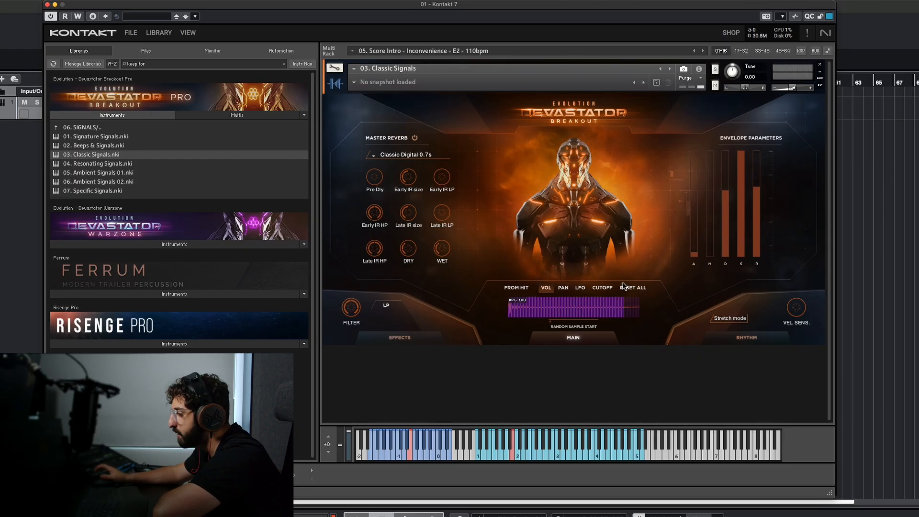
{"action": "left_click_drag", "start_coordinate": [544, 299], "coordinate": [607, 354]}
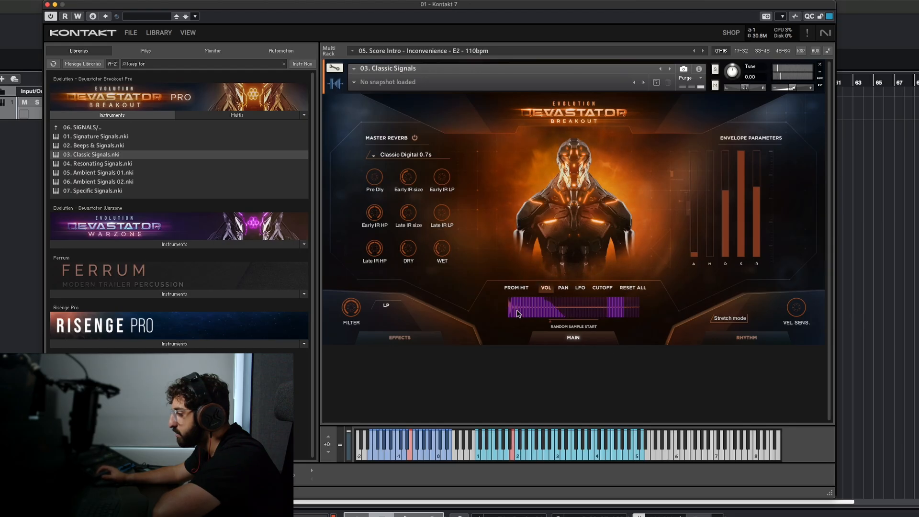
{"action": "left_click_drag", "start_coordinate": [525, 301], "coordinate": [599, 328]}
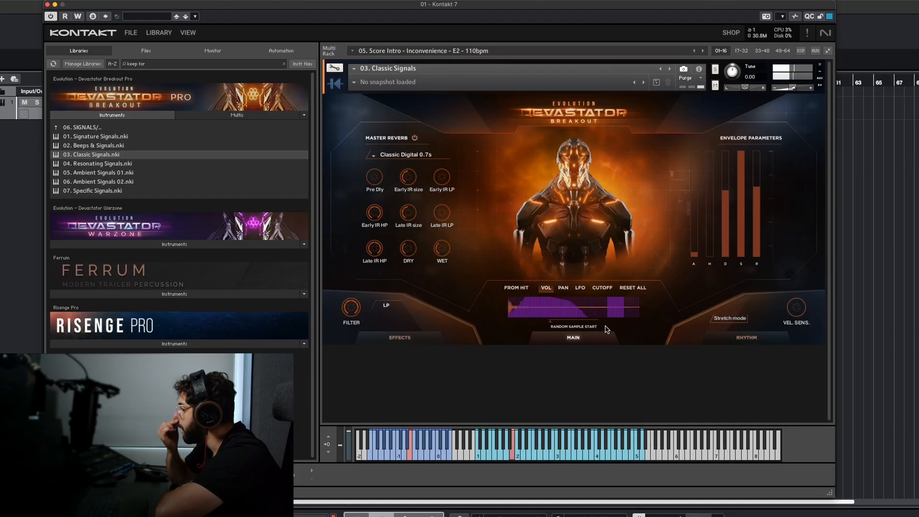
Raise the Vol curve to full level up to the middle of the waveform, then reset all modulation tables
{"action": "mouse_move", "coordinate": [531, 299]}
{"action": "left_mouse_down"}
{"action": "mouse_move", "coordinate": [517, 318]}
{"action": "mouse_move", "coordinate": [587, 298]}
{"action": "left_mouse_up"}
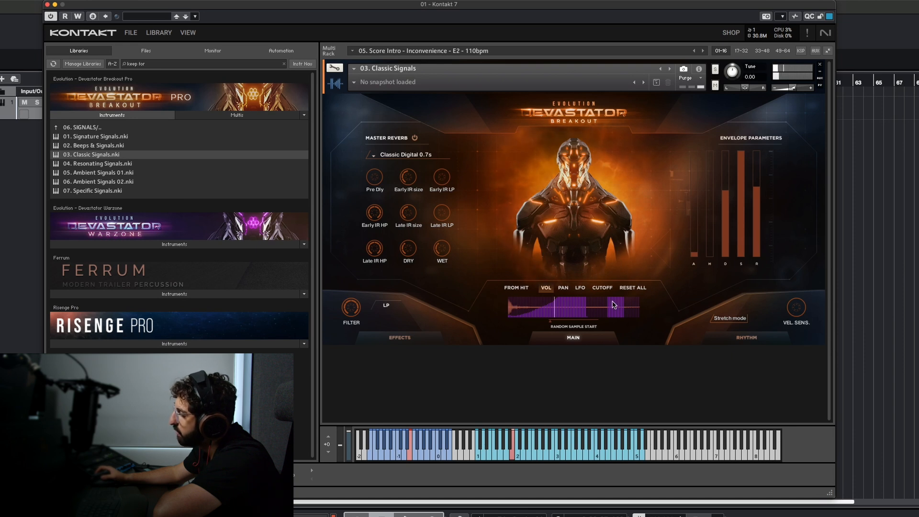
{"action": "left_click", "coordinate": [633, 288]}
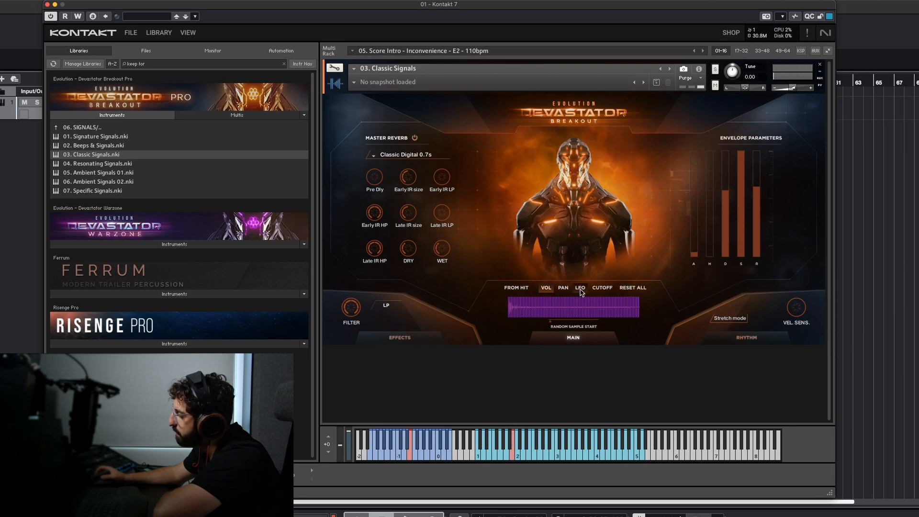
Draw a back-and-forth Pan curve across the whole waveform, a rising LFO curve, and a Cutoff curve that falls off near the start
{"action": "left_click", "coordinate": [558, 289]}
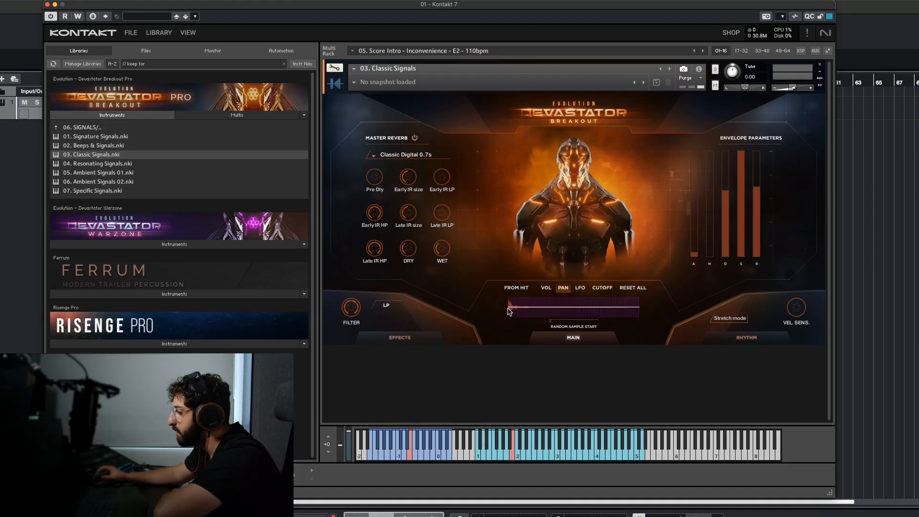
{"action": "left_click_drag", "start_coordinate": [510, 311], "coordinate": [511, 324]}
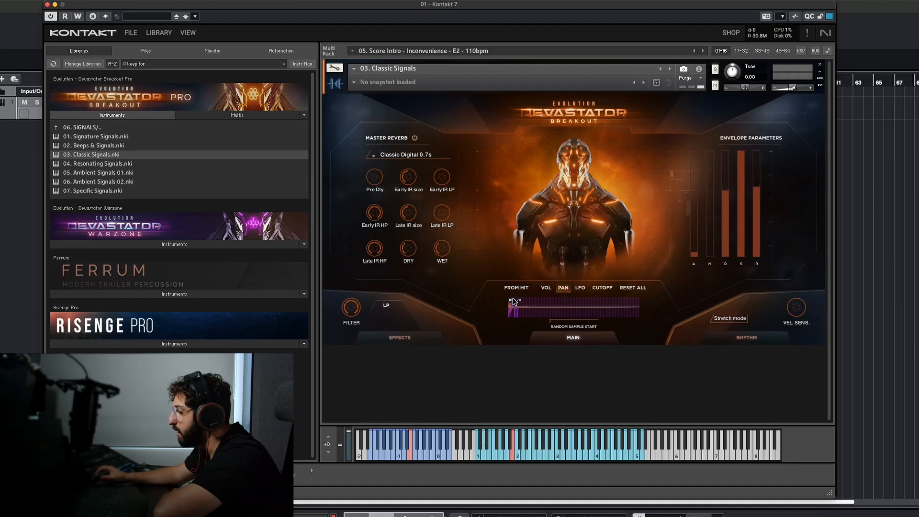
{"action": "mouse_move", "coordinate": [513, 305]}
{"action": "left_mouse_down"}
{"action": "mouse_move", "coordinate": [518, 314]}
{"action": "mouse_move", "coordinate": [582, 306]}
{"action": "mouse_move", "coordinate": [648, 315]}
{"action": "left_mouse_up"}
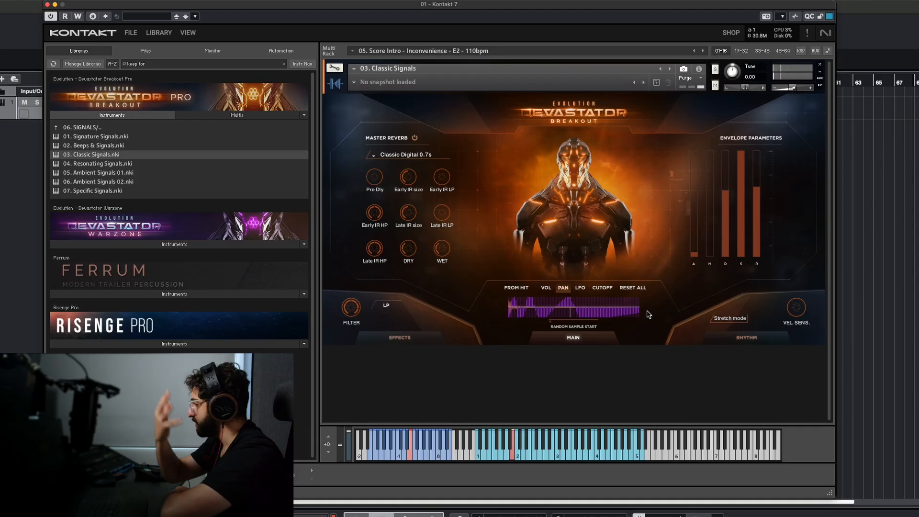
{"action": "left_click", "coordinate": [581, 287]}
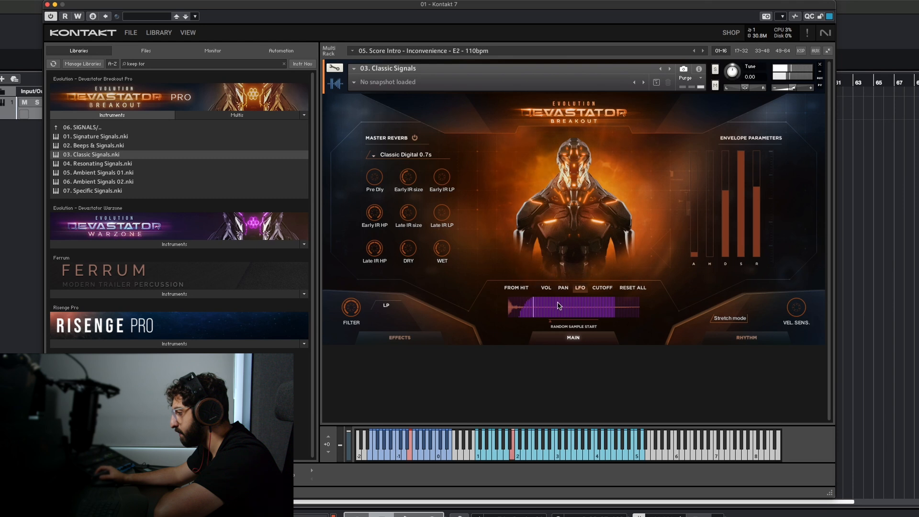
{"action": "left_click", "coordinate": [602, 287]}
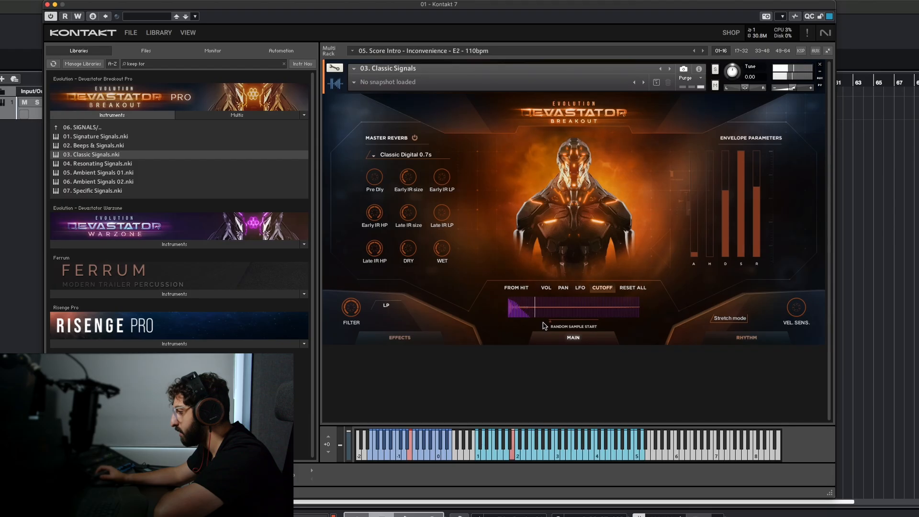
Draw new Vol, Pan and LFO curves, with panning over the first third of the waveform and the LFO falling off near the start
{"action": "left_click", "coordinate": [545, 288]}
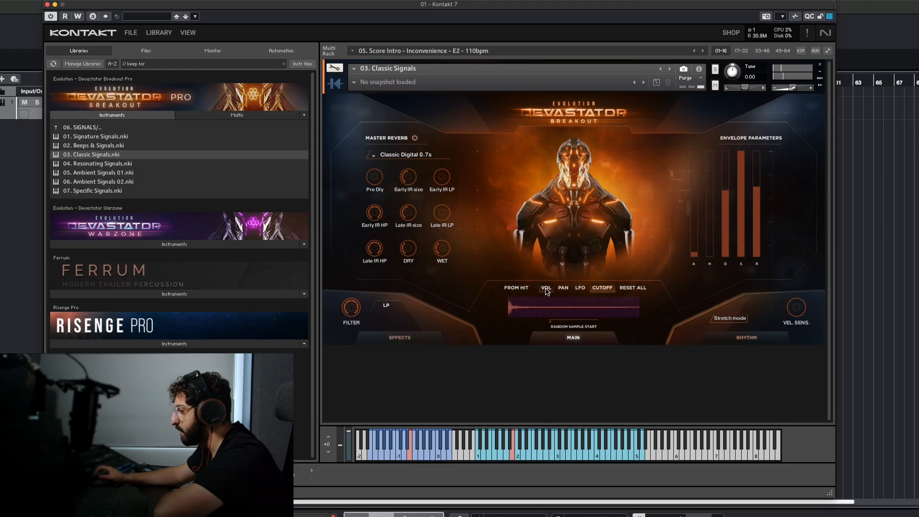
{"action": "mouse_move", "coordinate": [509, 302]}
{"action": "left_mouse_down"}
{"action": "mouse_move", "coordinate": [597, 369]}
{"action": "mouse_move", "coordinate": [640, 364]}
{"action": "left_mouse_up"}
{"action": "left_click", "coordinate": [568, 288]}
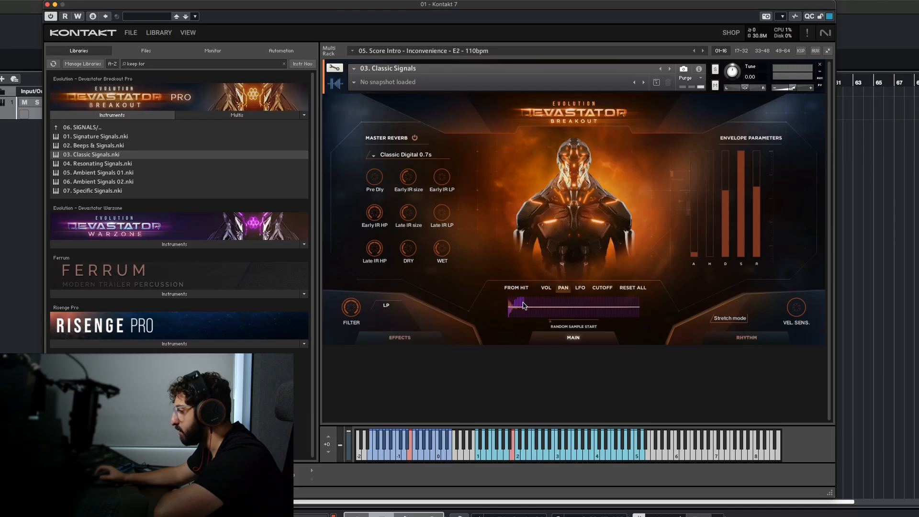
{"action": "left_click_drag", "start_coordinate": [524, 306], "coordinate": [565, 327]}
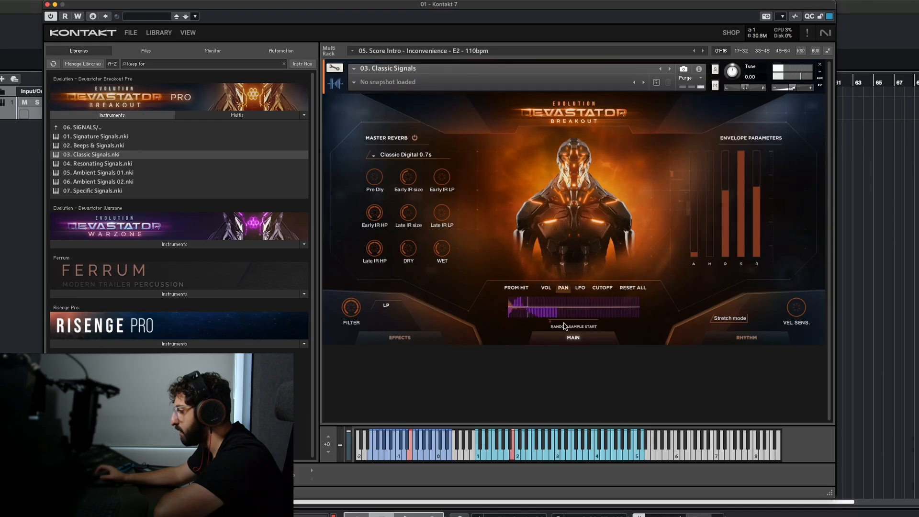
{"action": "left_click", "coordinate": [580, 288]}
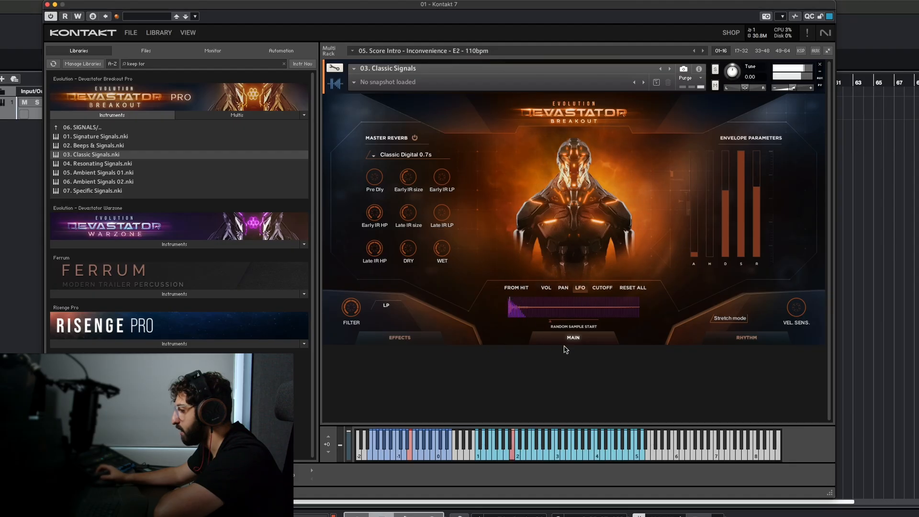
{"action": "left_click", "coordinate": [595, 287]}
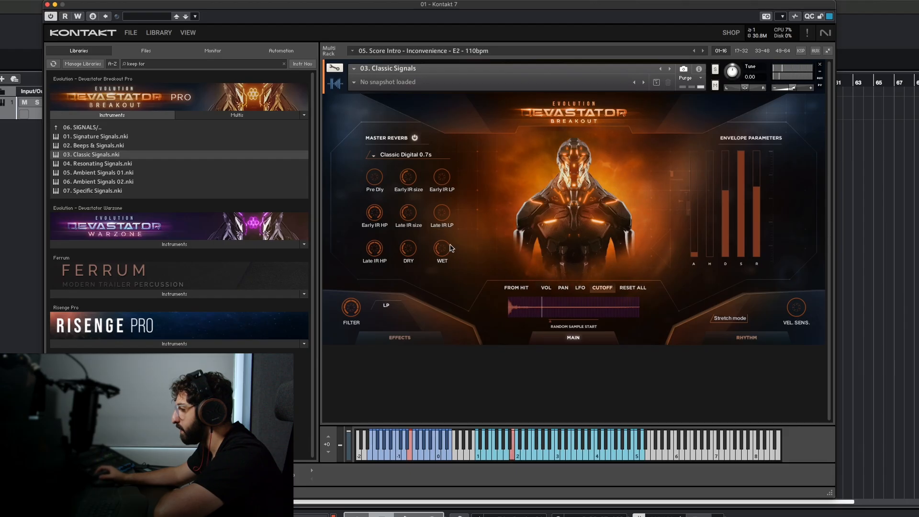
Turn on the Classic Digital 0.7s master reverb, raise its Wet level strongly and bring it partly back down
{"action": "left_click_drag", "start_coordinate": [442, 248], "coordinate": [461, 174]}
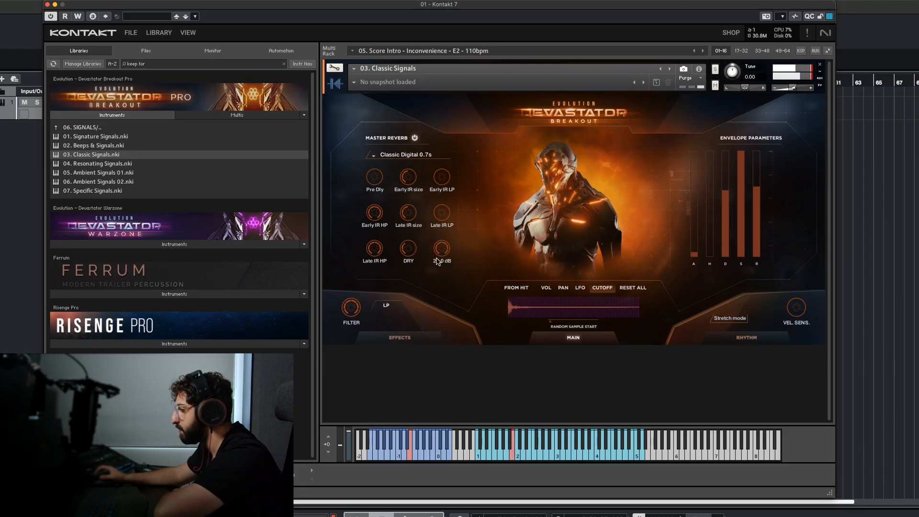
{"action": "left_click_drag", "start_coordinate": [436, 251], "coordinate": [438, 286]}
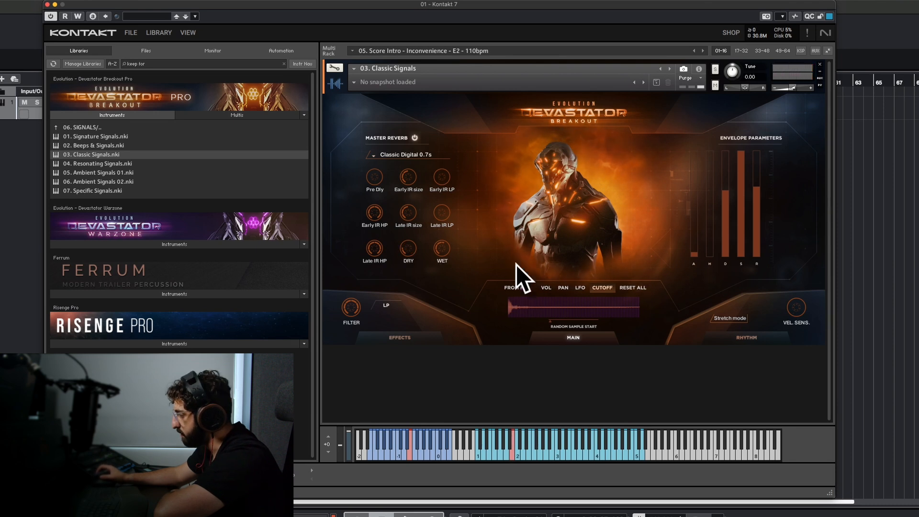
Review the From Hit option, the Vol, LFO and Cutoff tables, and the Effects and Rhythm pages of Classic Signals
{"action": "left_click", "coordinate": [546, 288]}
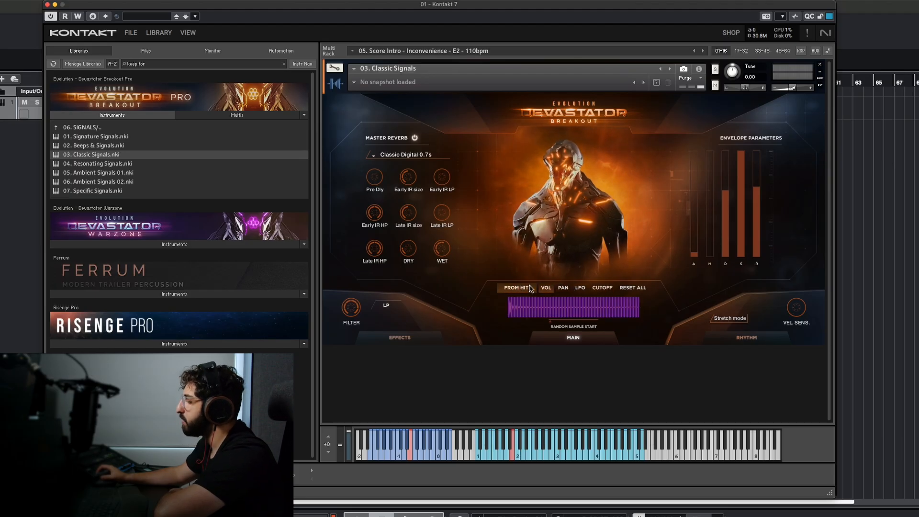
{"action": "left_click", "coordinate": [521, 288]}
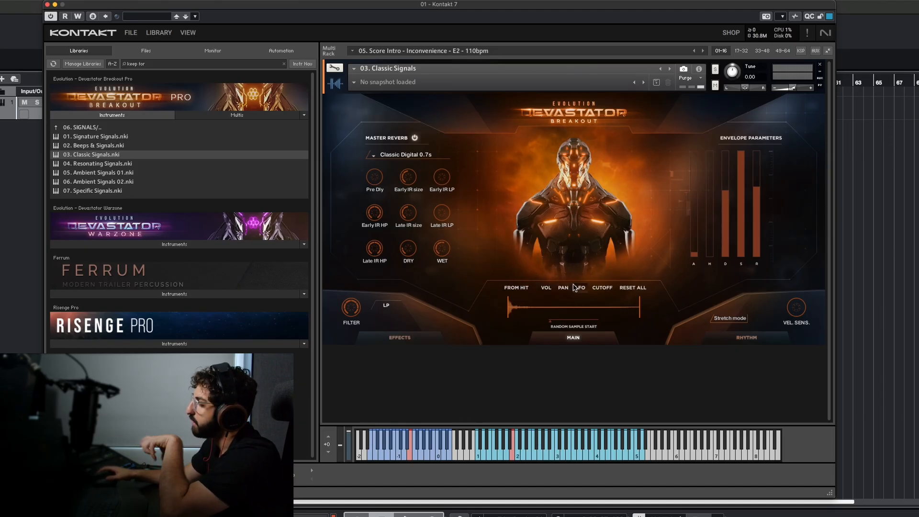
{"action": "left_click", "coordinate": [413, 341]}
{"action": "left_click", "coordinate": [774, 336]}
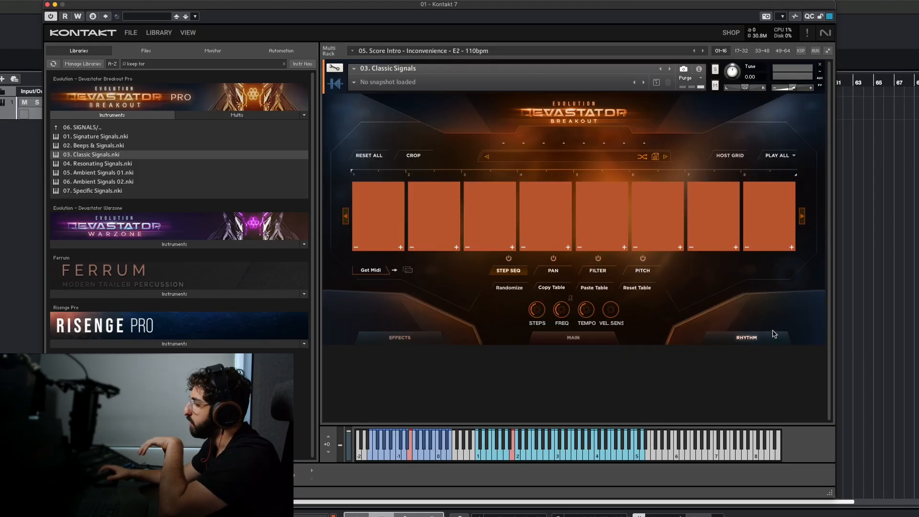
{"action": "left_click", "coordinate": [560, 342]}
{"action": "left_click", "coordinate": [580, 288]}
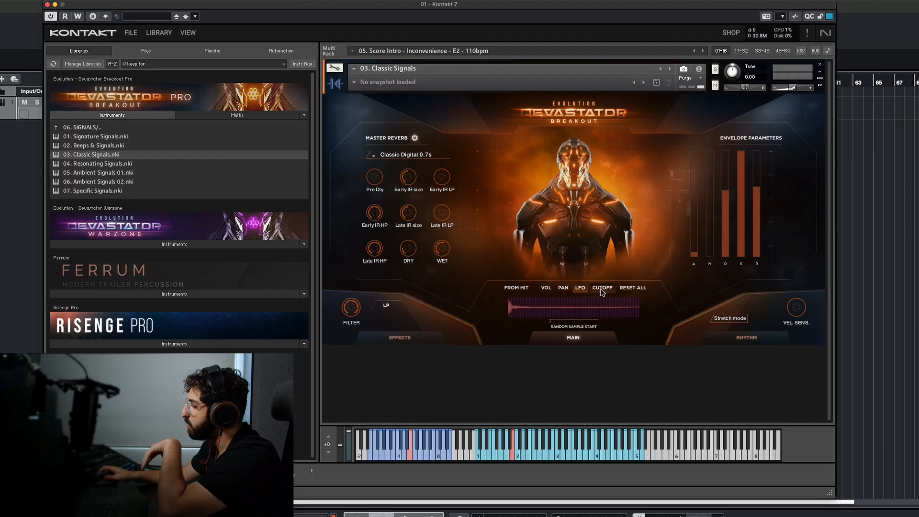
{"action": "left_click", "coordinate": [602, 287]}
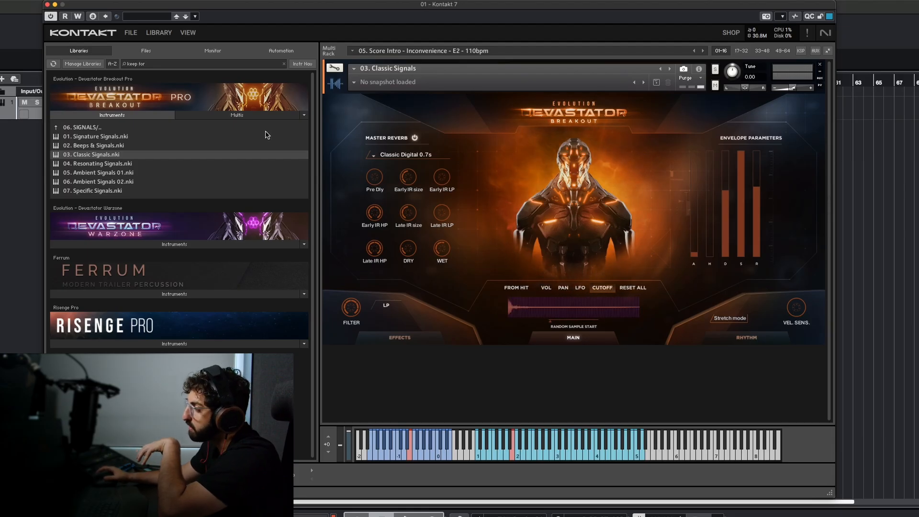
Load 01. Drum Kits from the 02. DRUMS folder in place of Classic Signals
{"action": "left_click", "coordinate": [84, 128]}
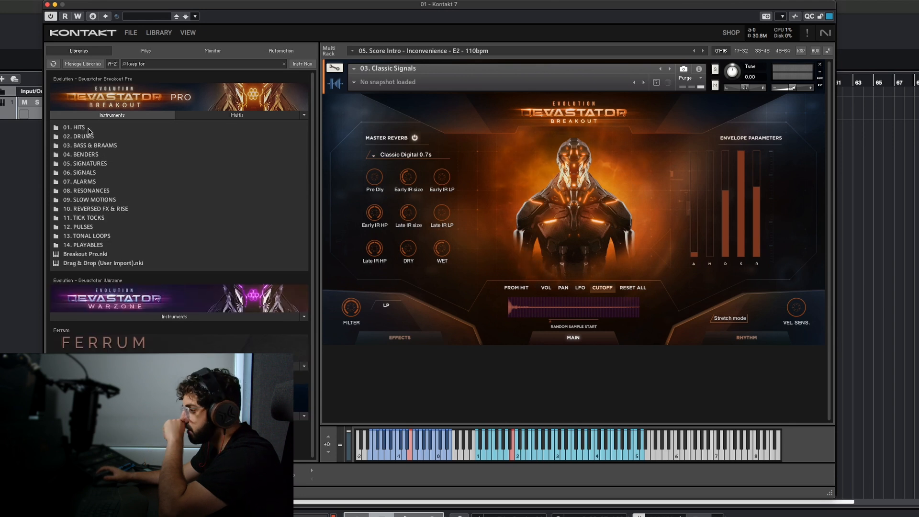
{"action": "left_click", "coordinate": [89, 137]}
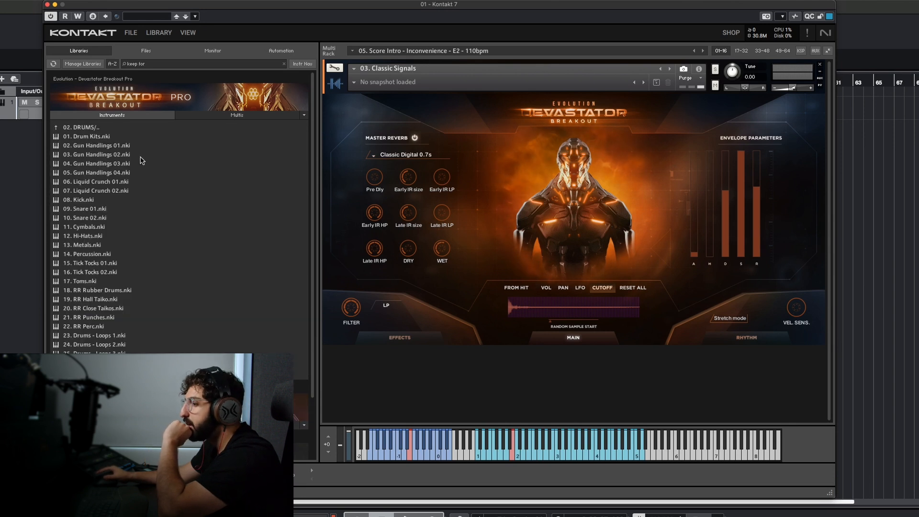
{"action": "double_click", "coordinate": [90, 138]}
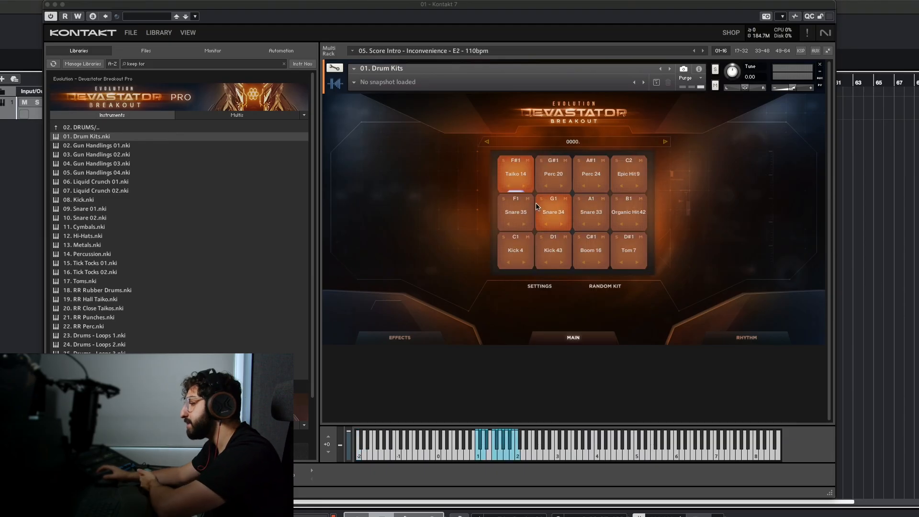
Look through the Rhythm and Effects pages of Drum Kits and return to its Main page
{"action": "left_click", "coordinate": [745, 341]}
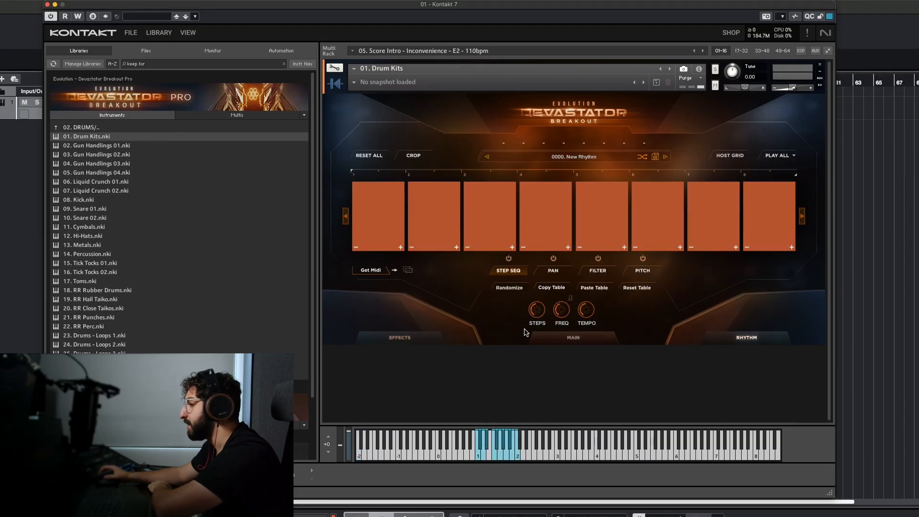
{"action": "left_click", "coordinate": [431, 345]}
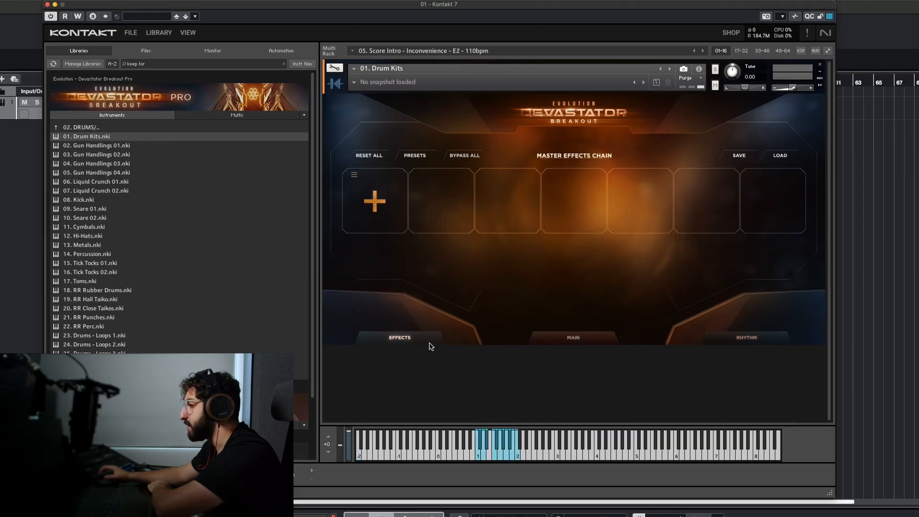
{"action": "left_click", "coordinate": [718, 340]}
{"action": "left_click", "coordinate": [573, 337]}
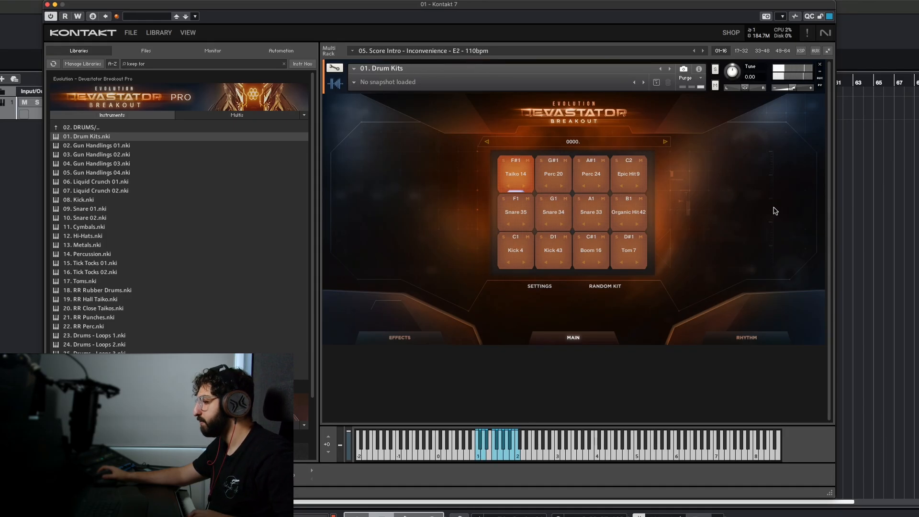
Generate a series of random drum kits for the twelve pads to audition different sample combinations
{"action": "left_click", "coordinate": [616, 287]}
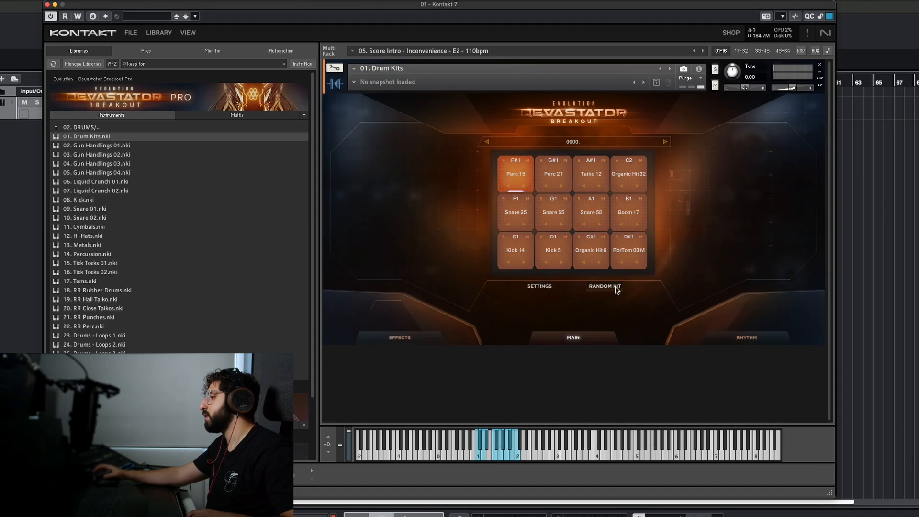
{"action": "left_click", "coordinate": [617, 287]}
{"action": "left_click", "coordinate": [616, 287]}
{"action": "left_click", "coordinate": [616, 288]}
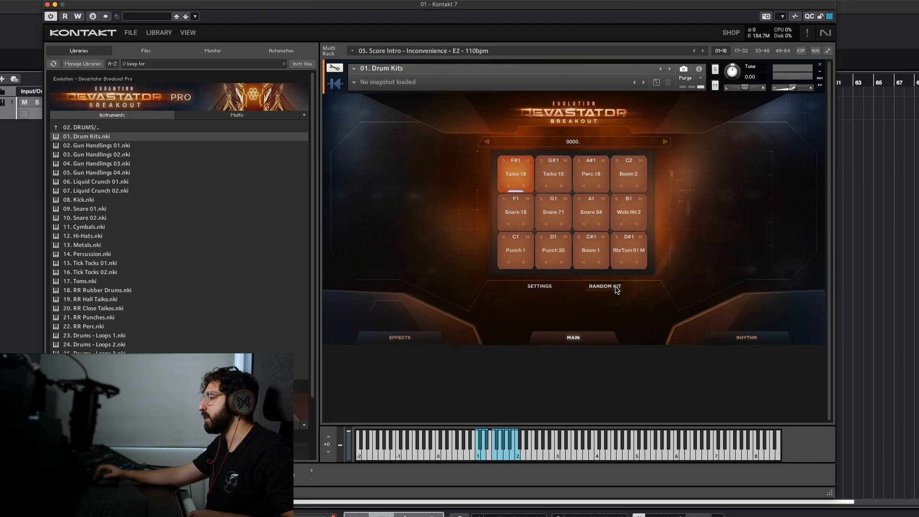
{"action": "left_click", "coordinate": [617, 287]}
{"action": "left_click", "coordinate": [617, 287]}
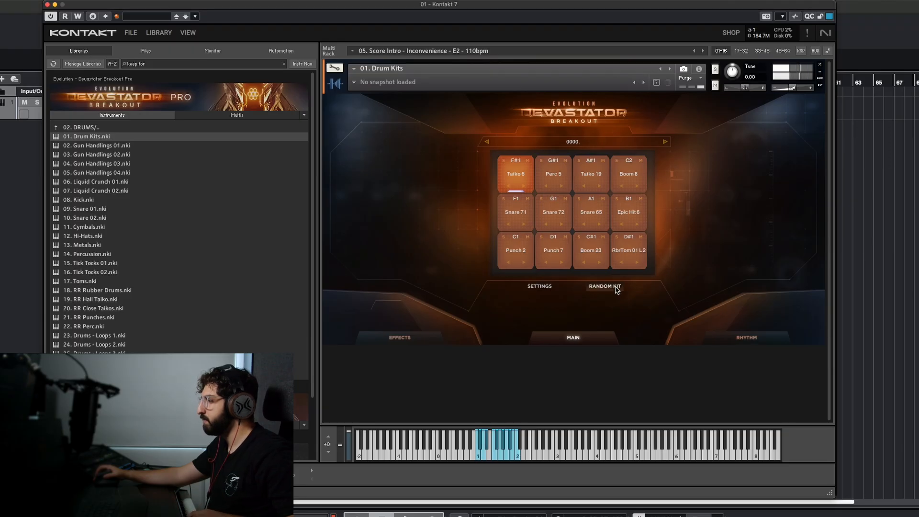
{"action": "left_click", "coordinate": [617, 290]}
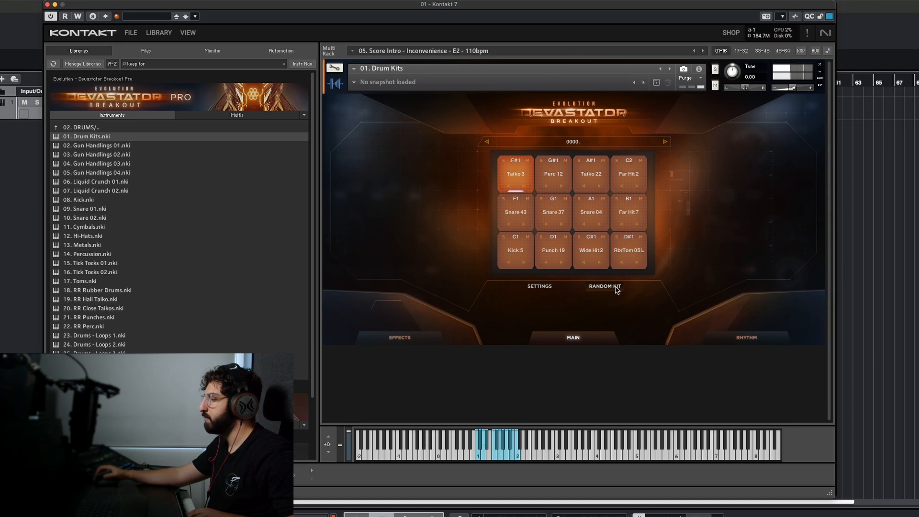
{"action": "left_click", "coordinate": [617, 289]}
{"action": "left_click", "coordinate": [617, 289]}
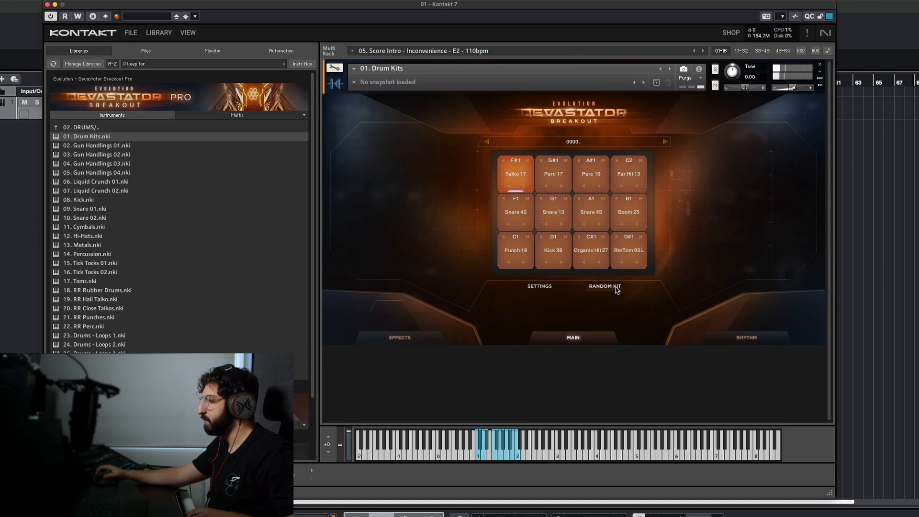
{"action": "left_click", "coordinate": [617, 289]}
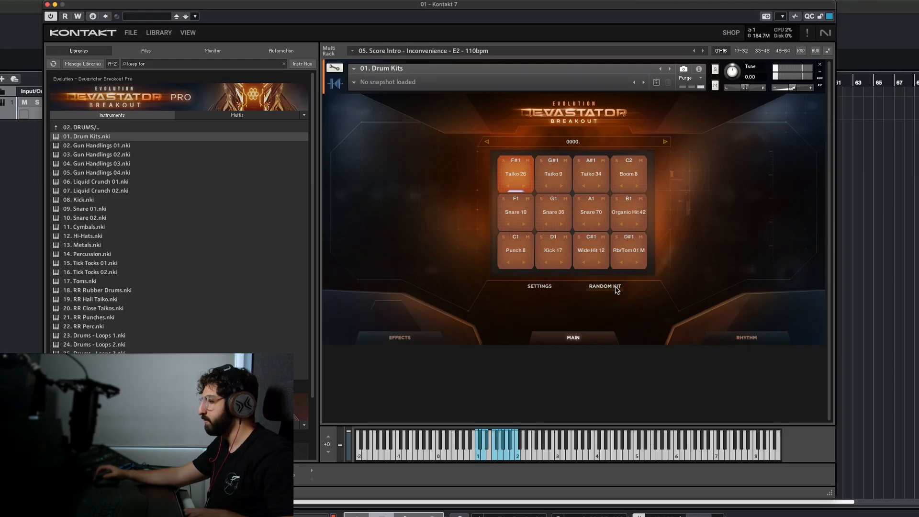
{"action": "left_click", "coordinate": [617, 290]}
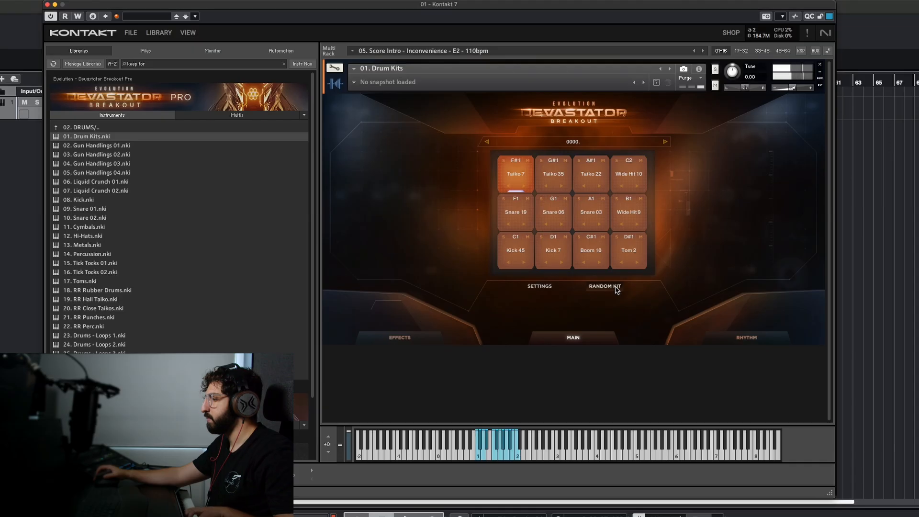
{"action": "left_click", "coordinate": [617, 289]}
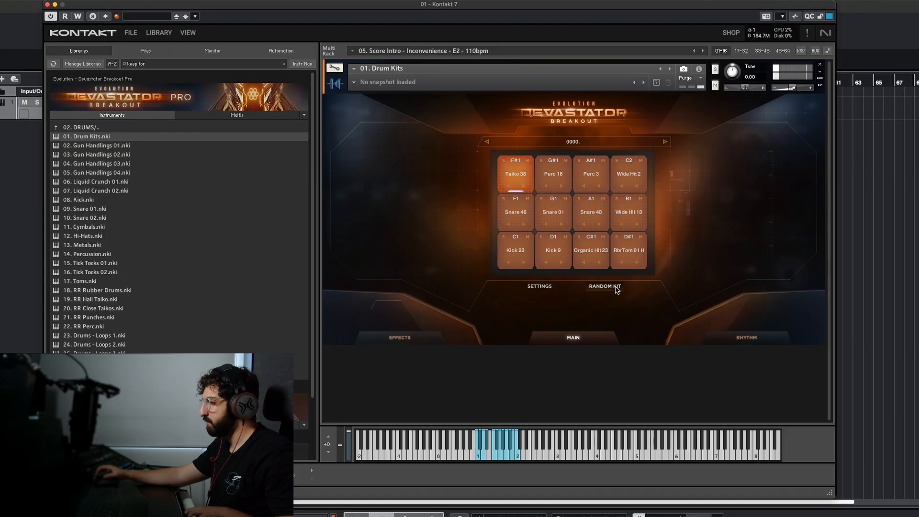
{"action": "left_click", "coordinate": [615, 288]}
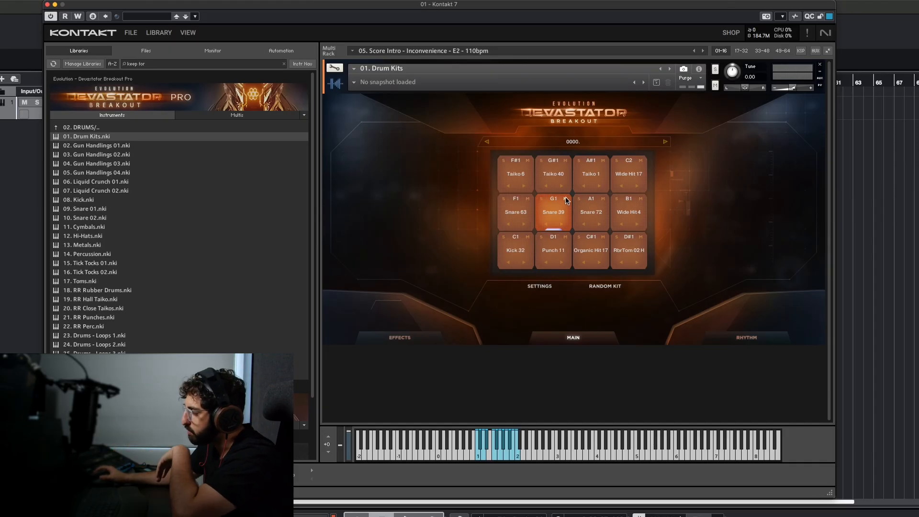
Change the sample on the G1 pad to Snare 40
{"action": "left_click", "coordinate": [562, 224]}
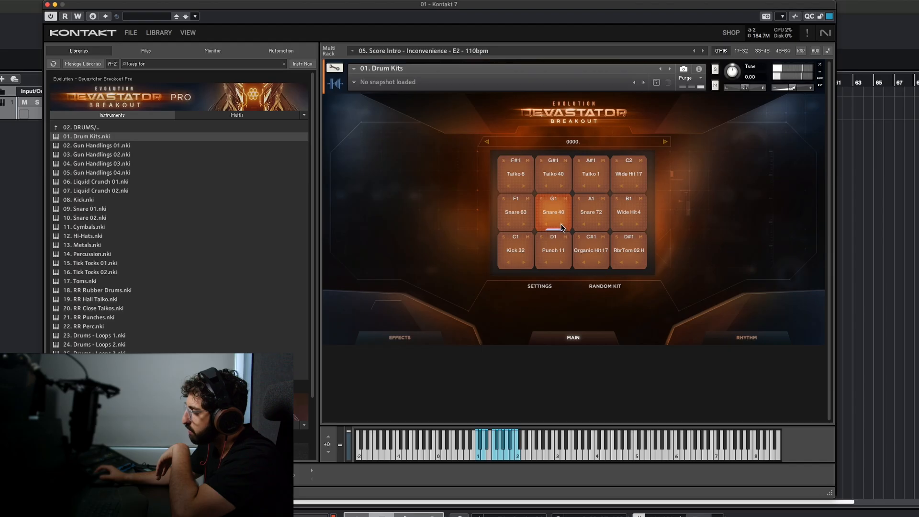
Cycle the G1 pad through successive snare samples to Snare 57
{"action": "left_click", "coordinate": [562, 225]}
{"action": "left_click", "coordinate": [562, 225]}
{"action": "left_click", "coordinate": [562, 225]}
{"action": "left_click", "coordinate": [562, 225]}
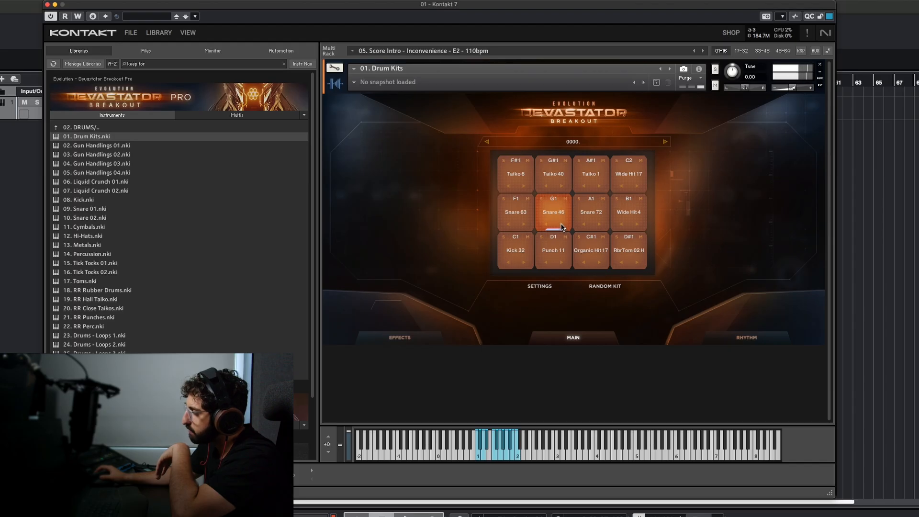
{"action": "left_click", "coordinate": [562, 225]}
{"action": "left_click", "coordinate": [562, 225]}
{"action": "left_click", "coordinate": [562, 225]}
{"action": "left_click", "coordinate": [562, 225]}
{"action": "left_click", "coordinate": [562, 225]}
{"action": "left_click", "coordinate": [562, 225]}
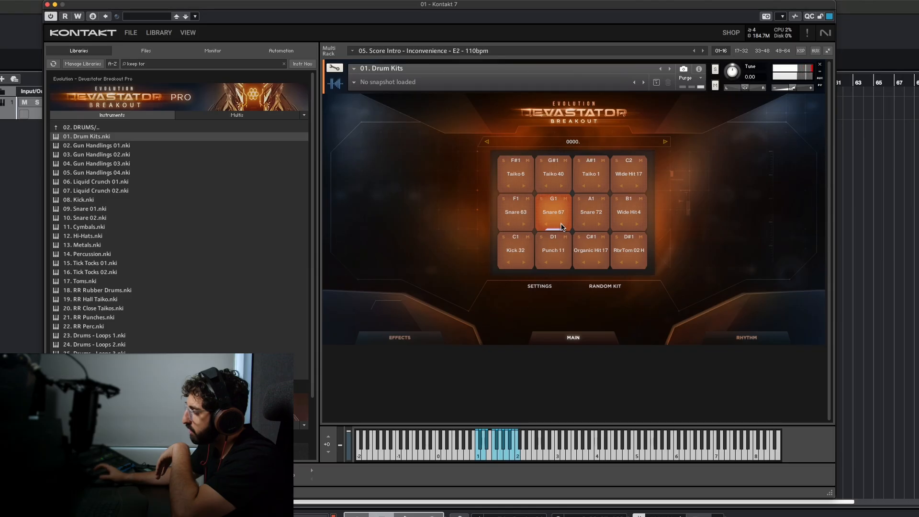
Filter the kit preset list to the Factory category and load Drum Kit 04 - Cinematic Hybrid Hip Hop
{"action": "left_click", "coordinate": [604, 140]}
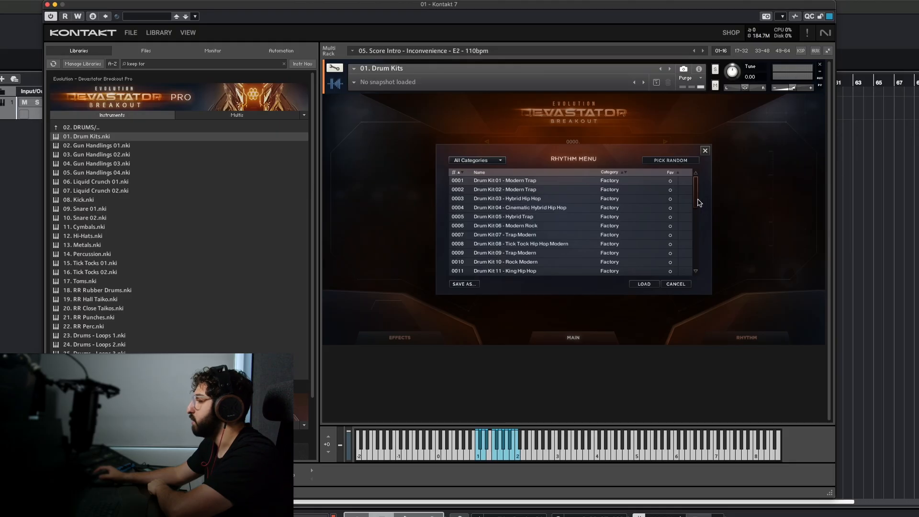
{"action": "left_click", "coordinate": [483, 161]}
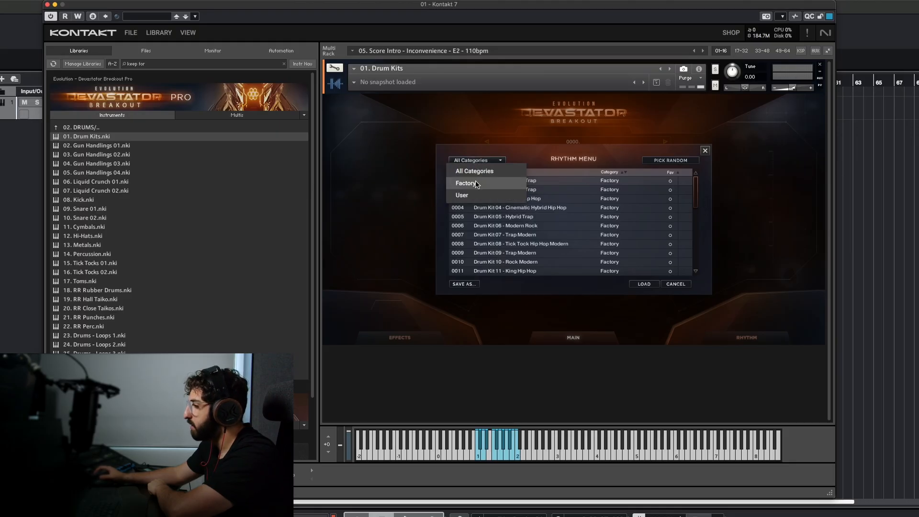
{"action": "left_click", "coordinate": [483, 181]}
{"action": "mouse_move", "coordinate": [694, 196]}
{"action": "left_mouse_down"}
{"action": "mouse_move", "coordinate": [698, 274]}
{"action": "mouse_move", "coordinate": [685, 182]}
{"action": "left_mouse_up"}
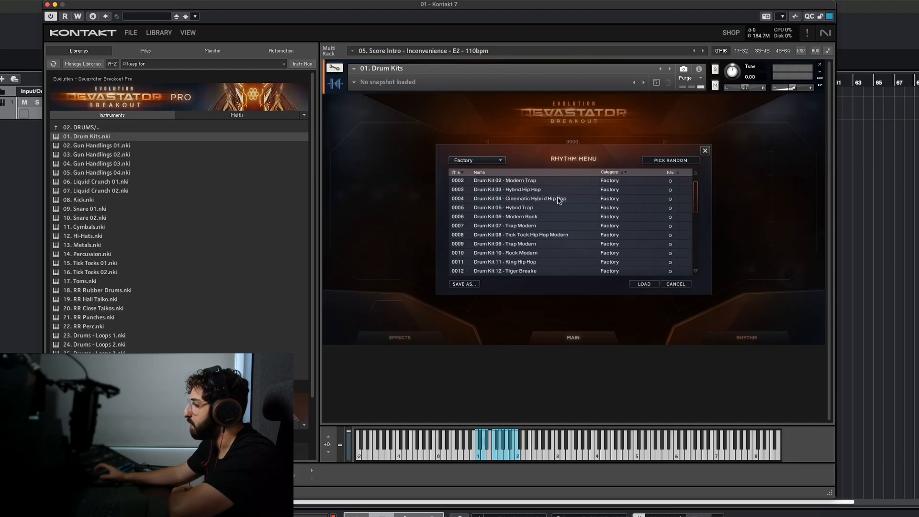
{"action": "double_click", "coordinate": [560, 206]}
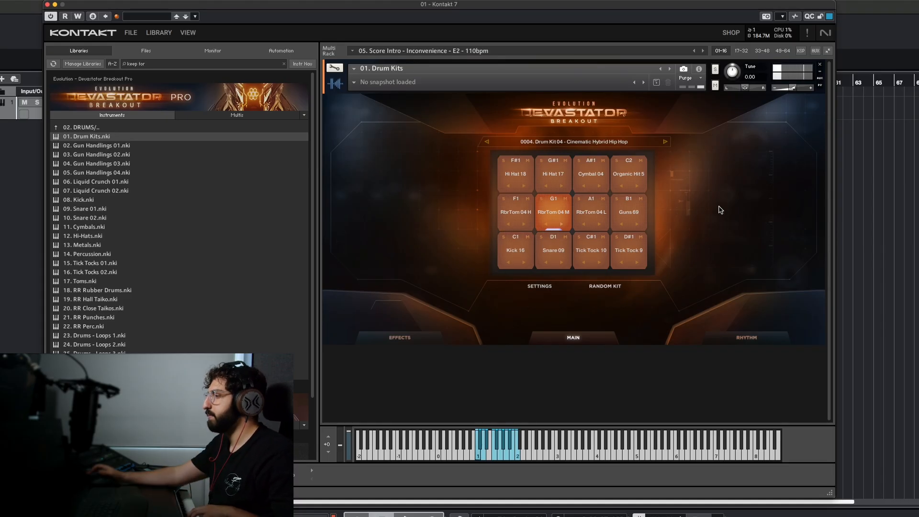
Replace the current kit with the factory preset Drum Kit 05 - Hybrid Trap
{"action": "left_click", "coordinate": [622, 142]}
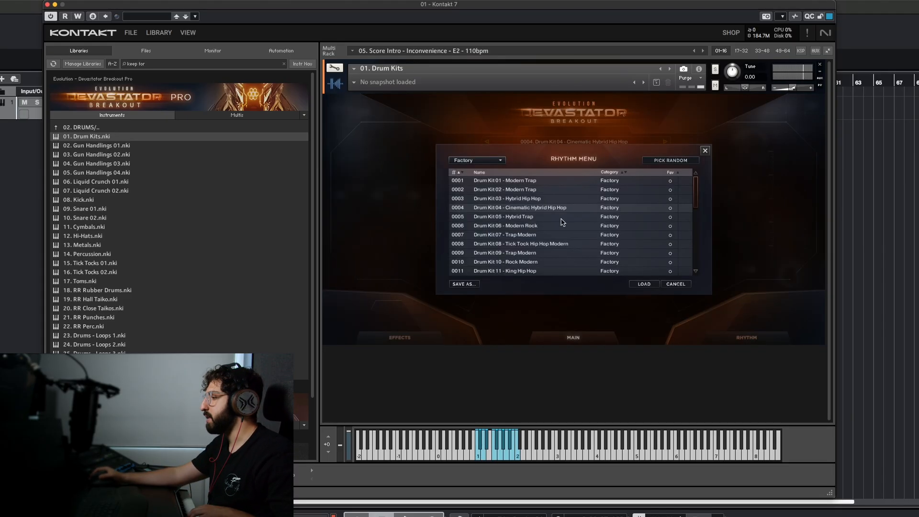
{"action": "double_click", "coordinate": [544, 218]}
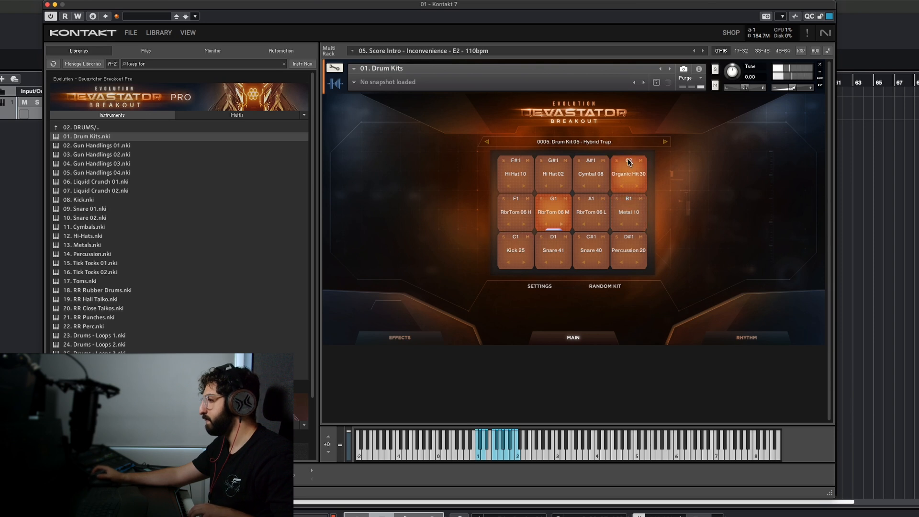
{"action": "left_click", "coordinate": [597, 142]}
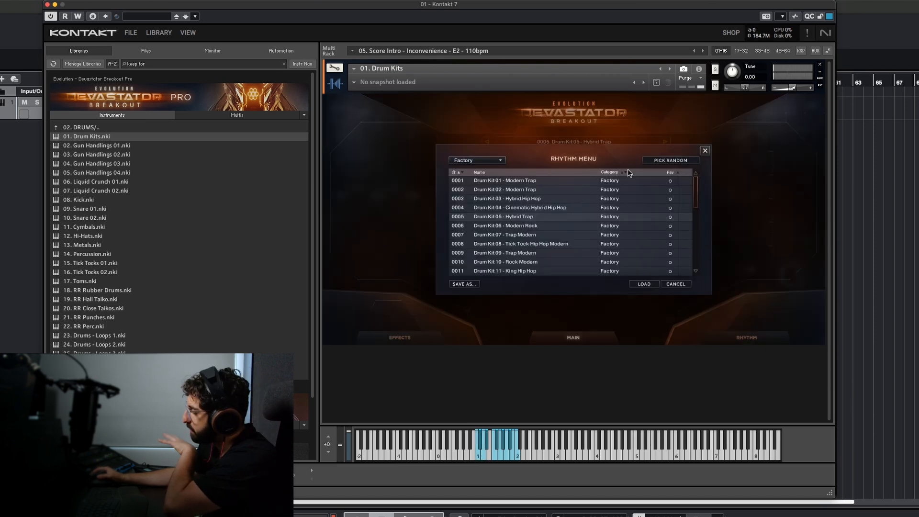
{"action": "left_click", "coordinate": [705, 150]}
Open the F1 pad's settings and look over the Snare and Taikos sample categories and the choke group options
{"action": "left_click", "coordinate": [511, 219]}
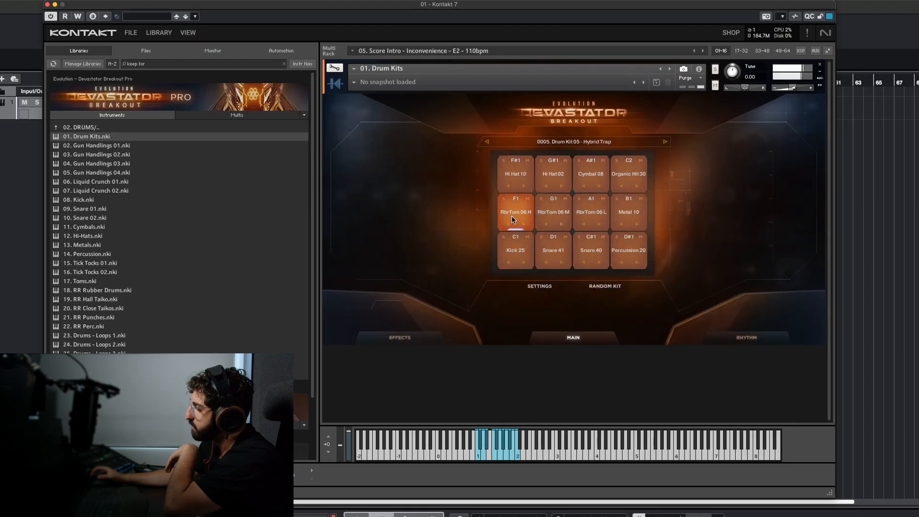
{"action": "left_click", "coordinate": [540, 285]}
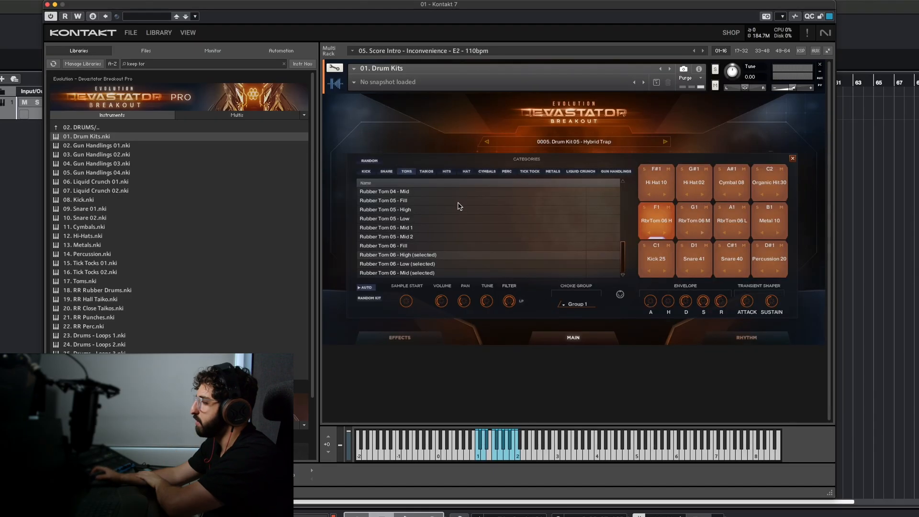
{"action": "left_click", "coordinate": [793, 158]}
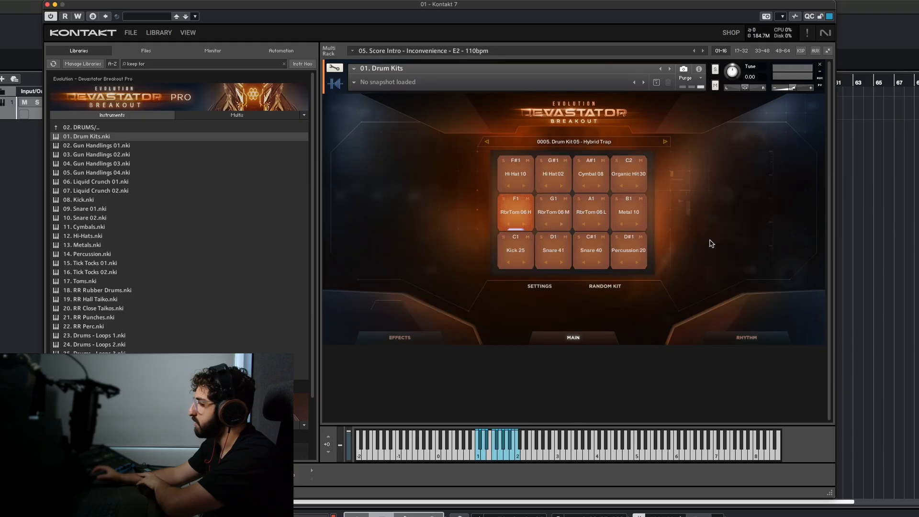
{"action": "left_click", "coordinate": [540, 291]}
{"action": "left_click", "coordinate": [387, 171]}
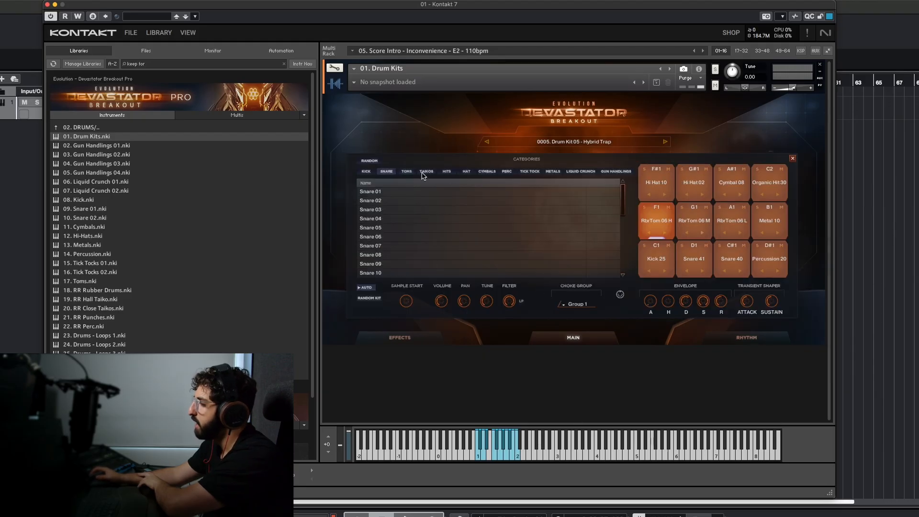
{"action": "left_click", "coordinate": [426, 171]}
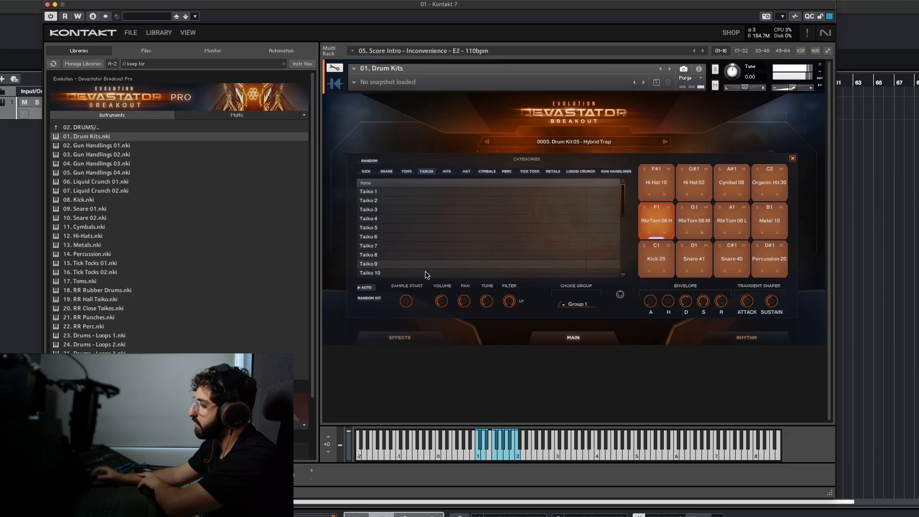
{"action": "left_click_drag", "start_coordinate": [623, 195], "coordinate": [621, 298]}
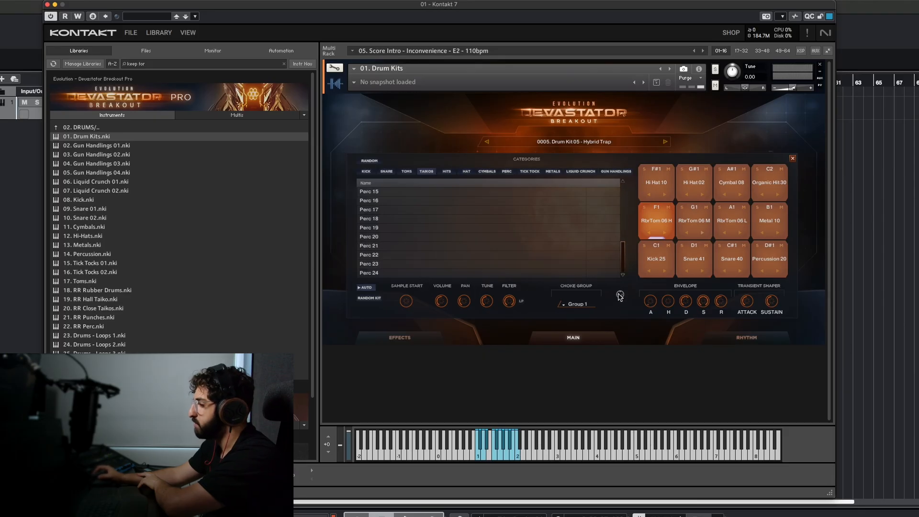
{"action": "left_click", "coordinate": [569, 304]}
{"action": "left_click", "coordinate": [583, 268]}
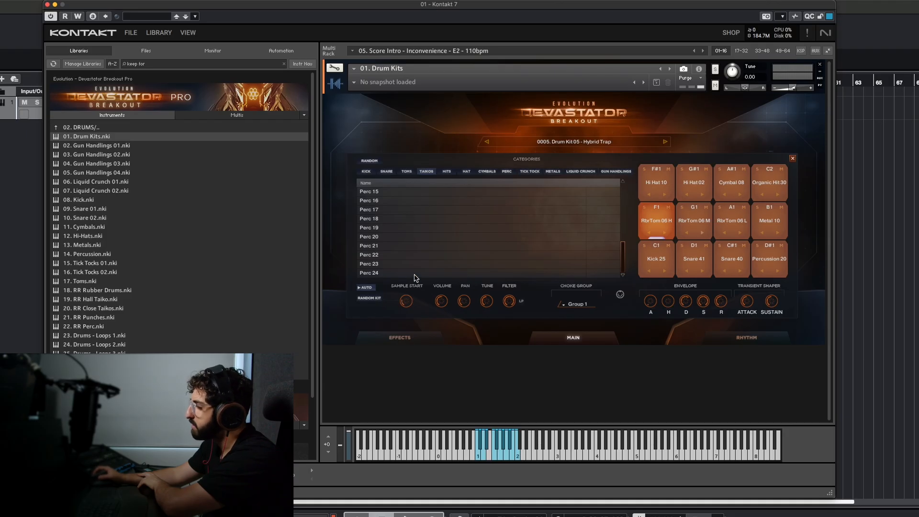
Audition several of the Perc samples at the end of the Taikos category
{"action": "left_click", "coordinate": [480, 232]}
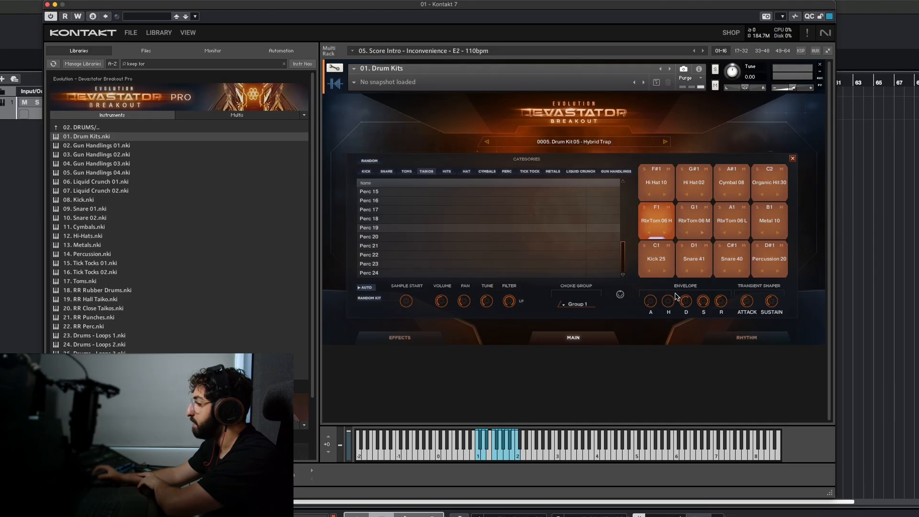
{"action": "left_click", "coordinate": [518, 247]}
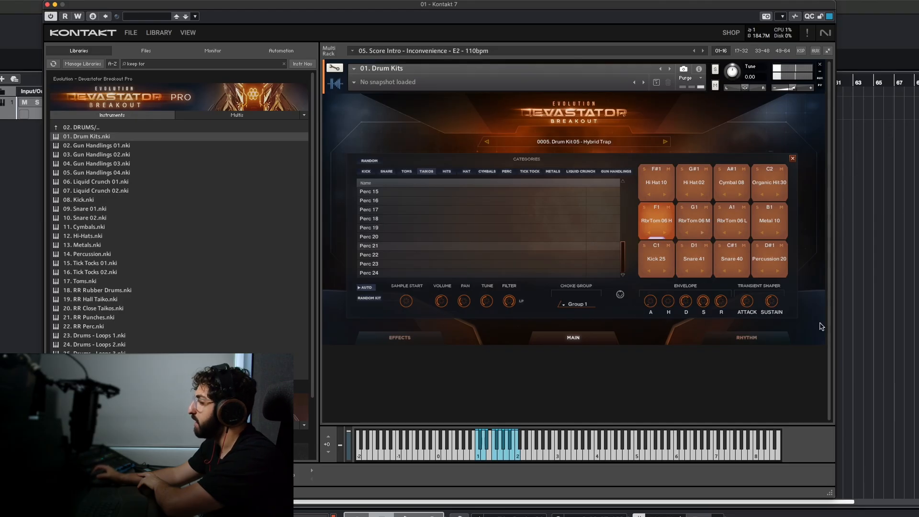
{"action": "key", "text": "Up"}
{"action": "key", "text": "Up"}
{"action": "key", "text": "Up"}
{"action": "key", "text": "Up"}
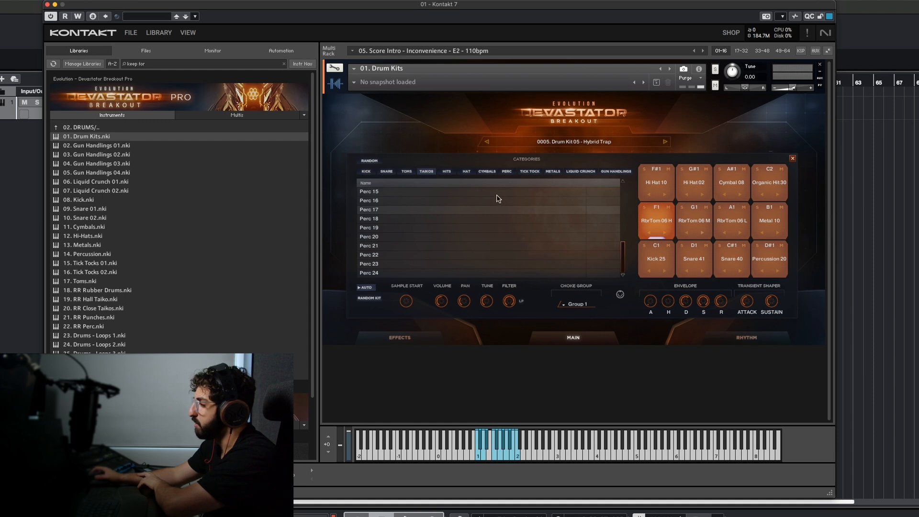
Check the Gun Handlings category, and assign Liquid Crunch 10 to the F1 pad
{"action": "left_click", "coordinate": [616, 171]}
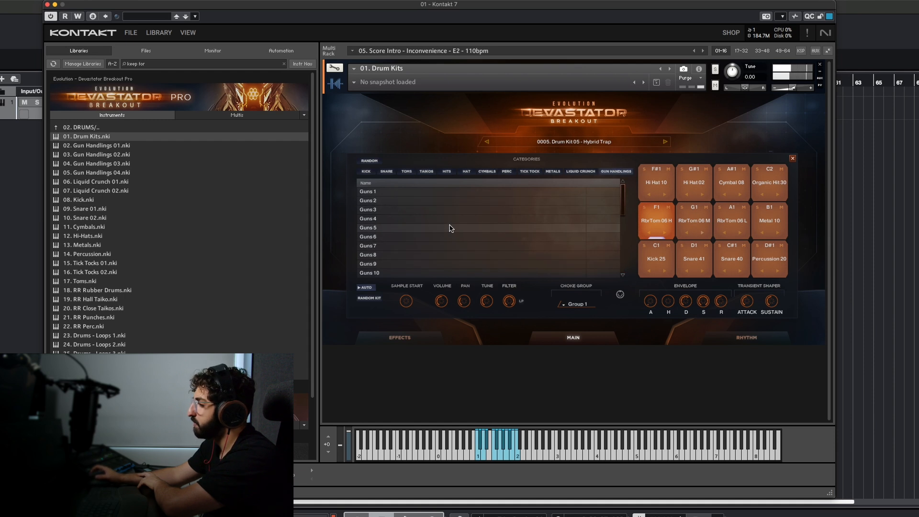
{"action": "key", "text": "Left"}
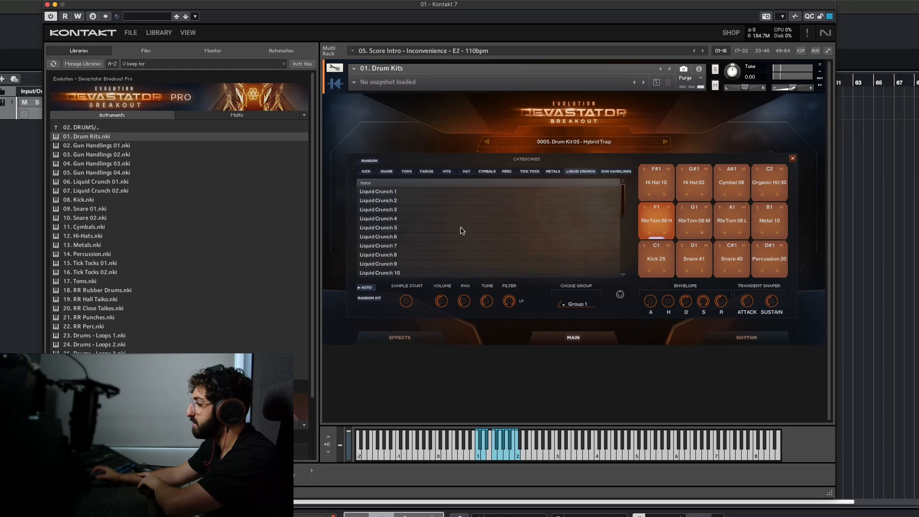
{"action": "left_click", "coordinate": [440, 273]}
Look through the Metals, Tick Tock, Perc, Cymbals, Hat, Hits, Taikos, Toms and Snare categories, auditioning their samples
{"action": "left_click", "coordinate": [548, 173]}
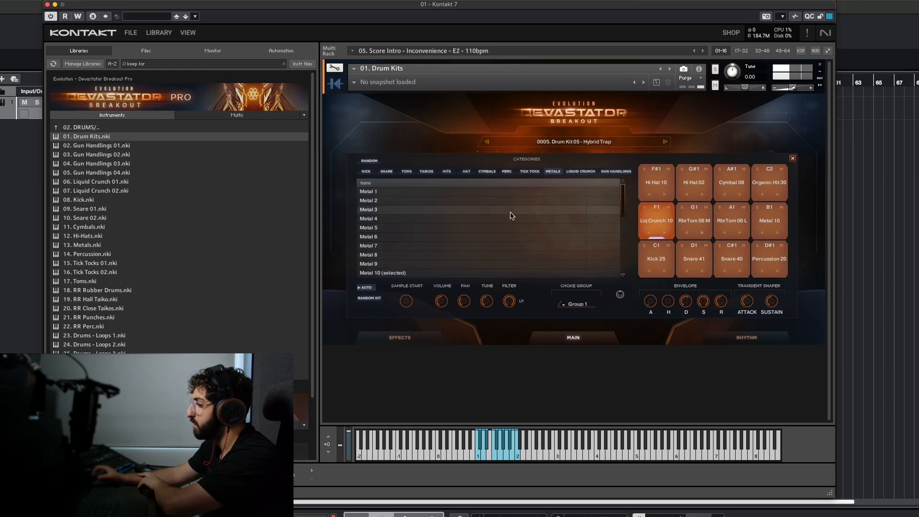
{"action": "left_click", "coordinate": [532, 173]}
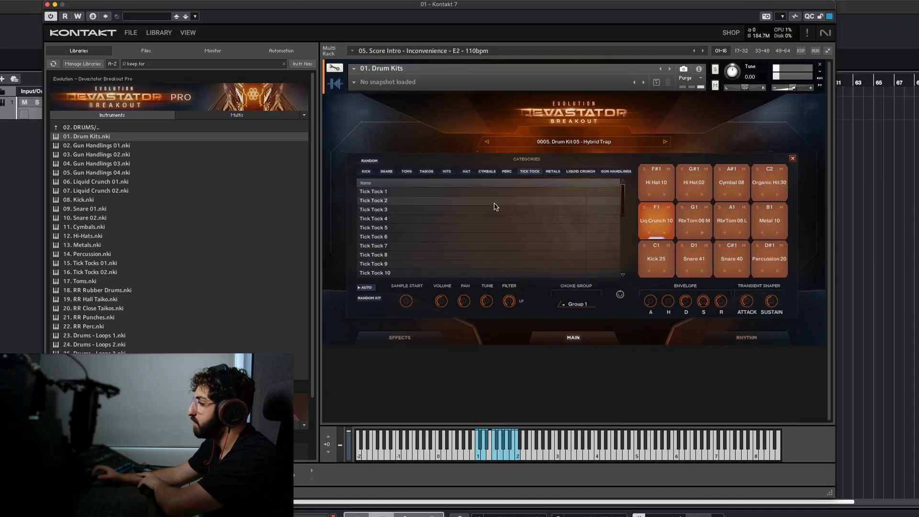
{"action": "left_click", "coordinate": [506, 171]}
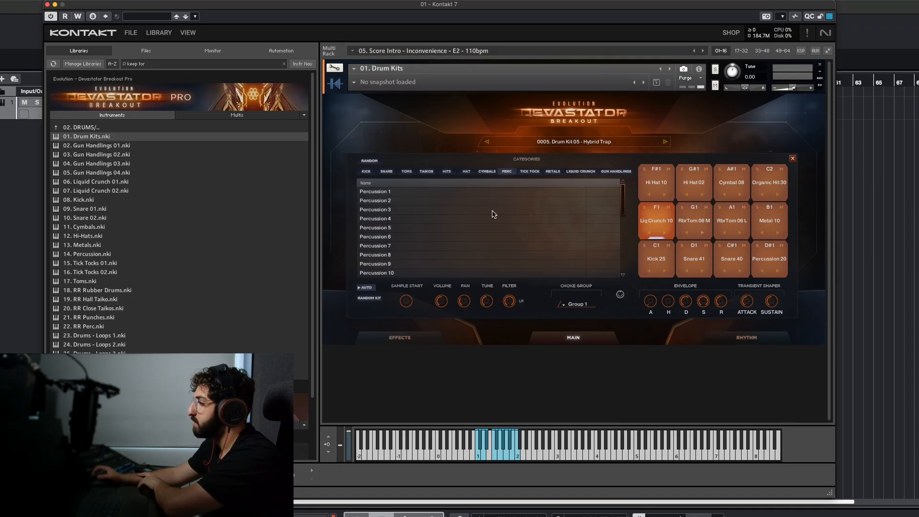
{"action": "left_click", "coordinate": [485, 171]}
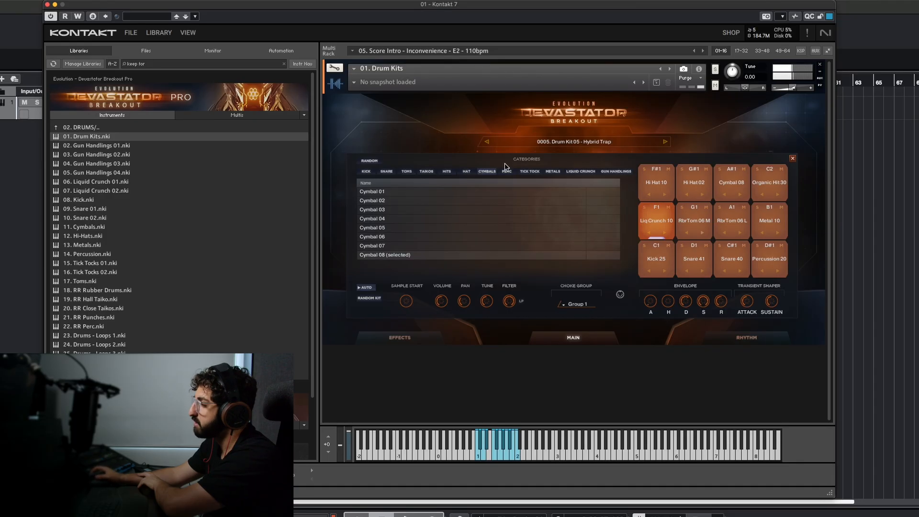
{"action": "left_click", "coordinate": [468, 173]}
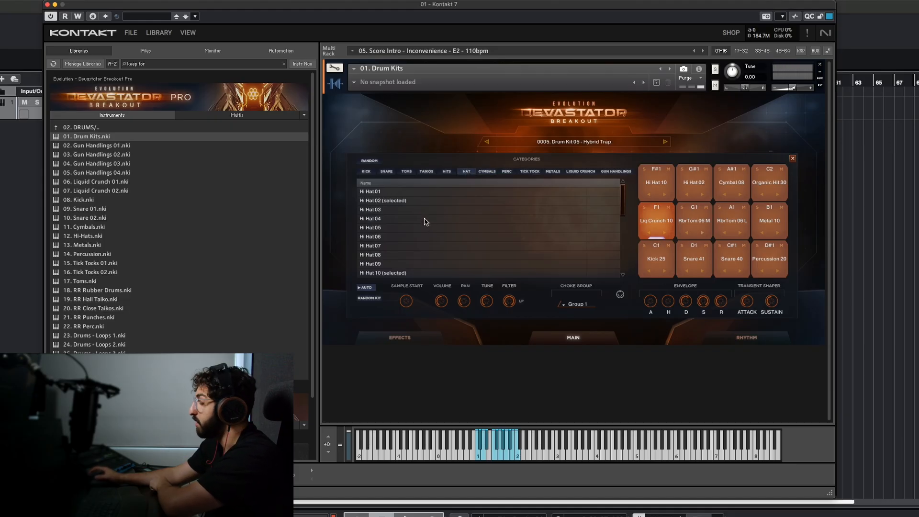
{"action": "left_click", "coordinate": [416, 263]}
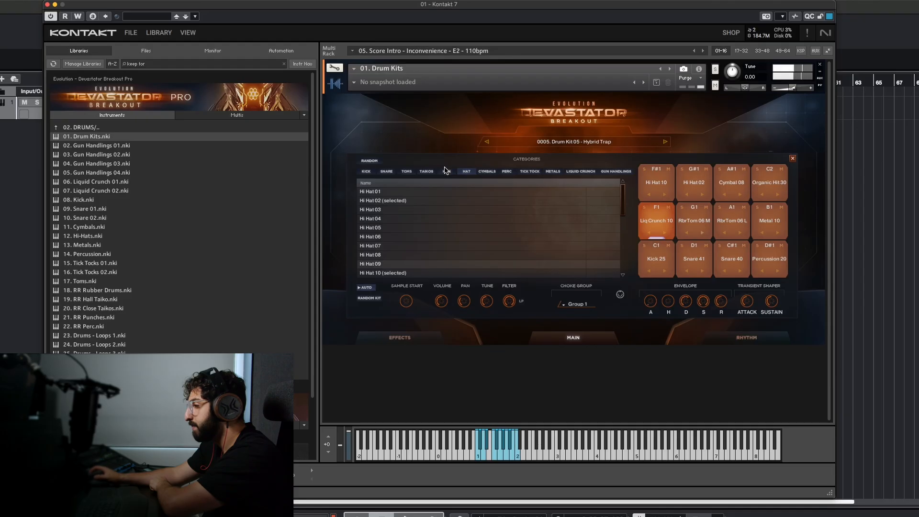
{"action": "left_click", "coordinate": [431, 173]}
{"action": "left_click", "coordinate": [447, 172]}
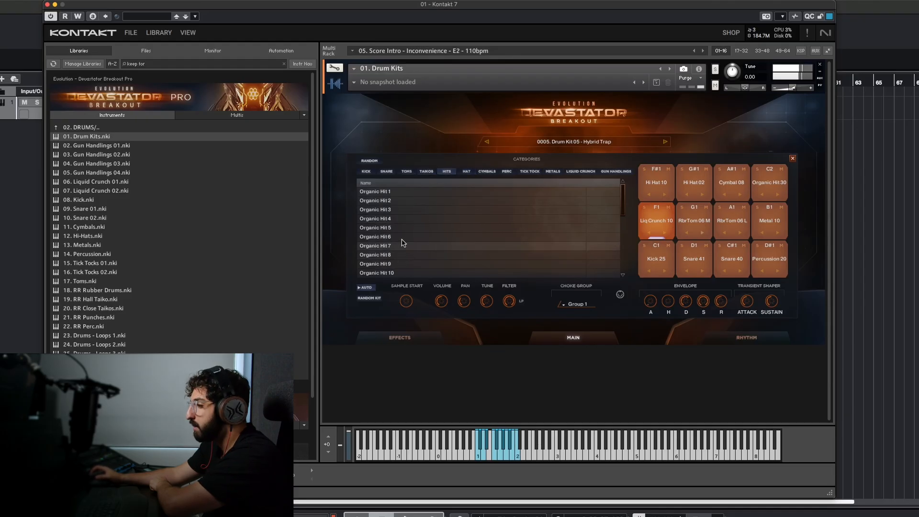
{"action": "left_click", "coordinate": [427, 172]}
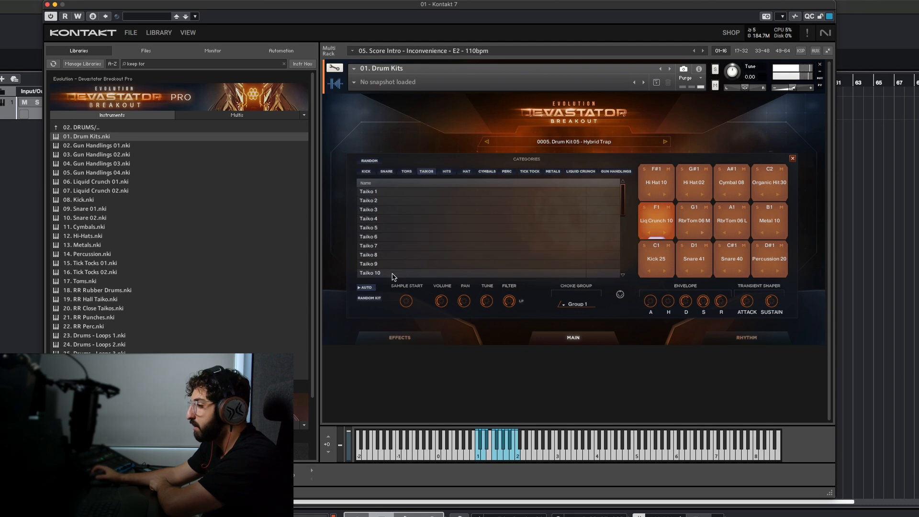
{"action": "left_click", "coordinate": [407, 172]}
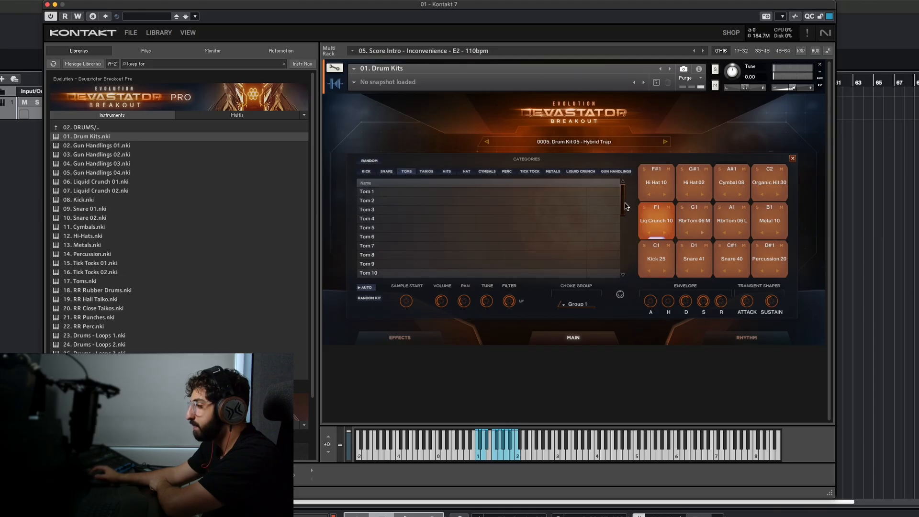
{"action": "left_click_drag", "start_coordinate": [626, 206], "coordinate": [625, 266]}
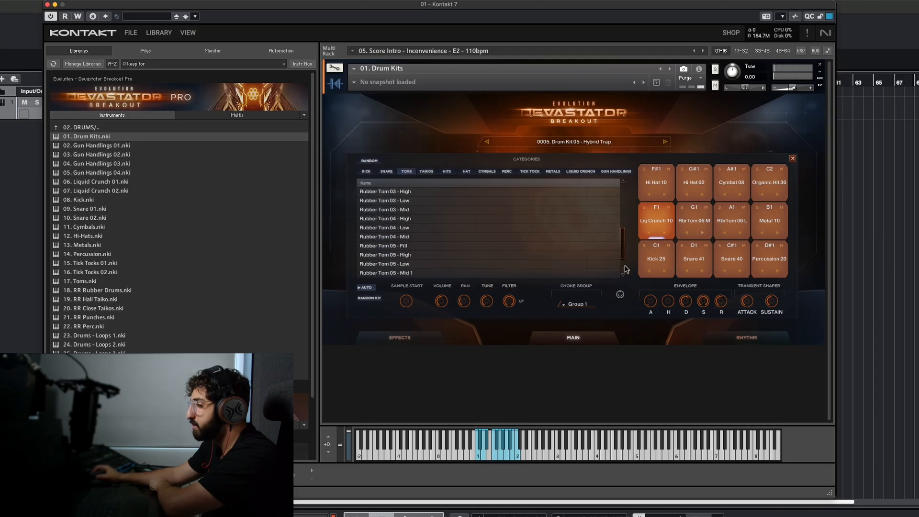
{"action": "left_click", "coordinate": [386, 171]}
{"action": "left_click_drag", "start_coordinate": [621, 197], "coordinate": [637, 290]}
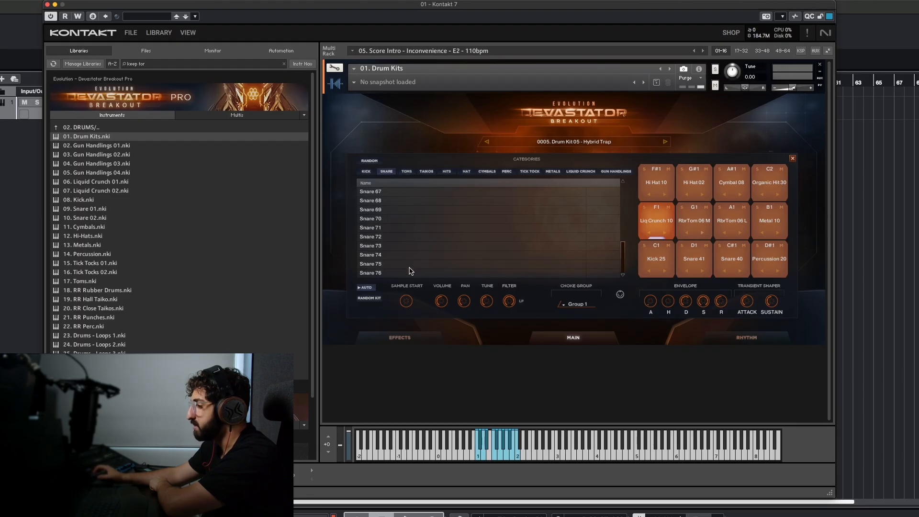
Assign Punch 17 from the Kick category to the F1 pad
{"action": "left_click", "coordinate": [368, 172]}
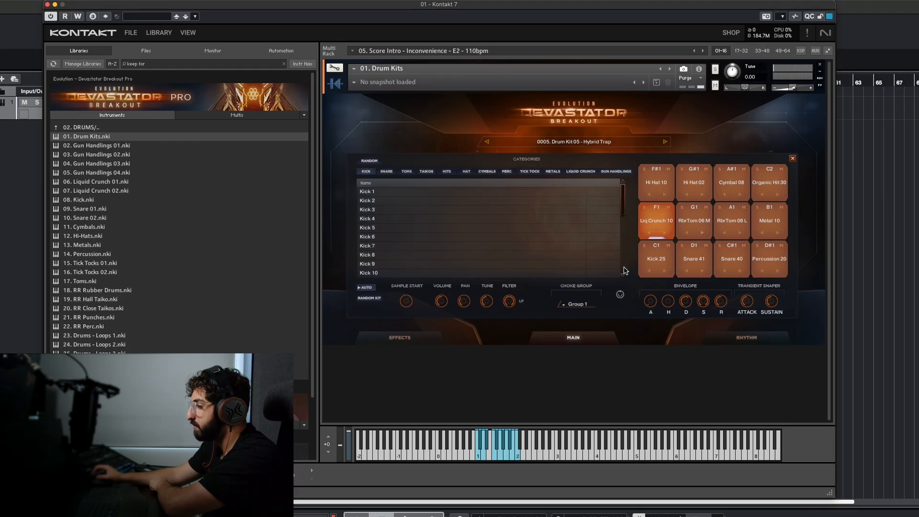
{"action": "left_click_drag", "start_coordinate": [621, 211], "coordinate": [620, 257]}
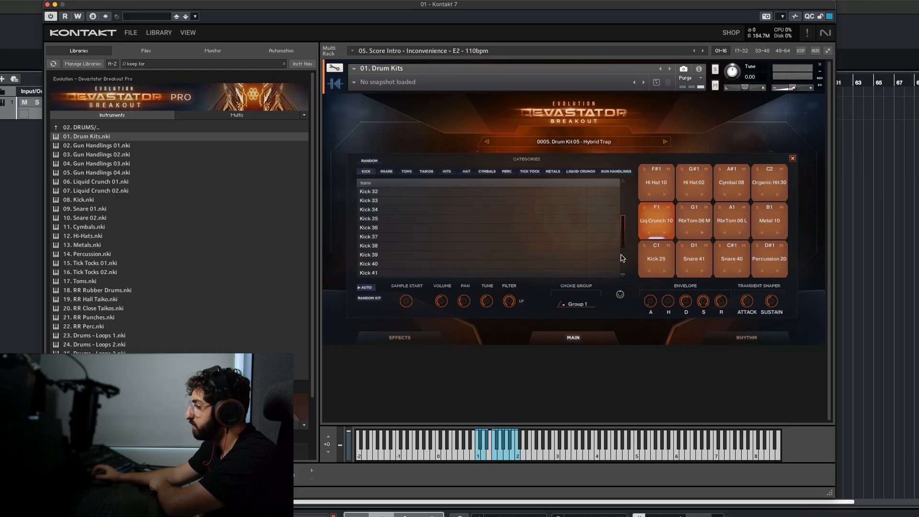
{"action": "left_click", "coordinate": [488, 227]}
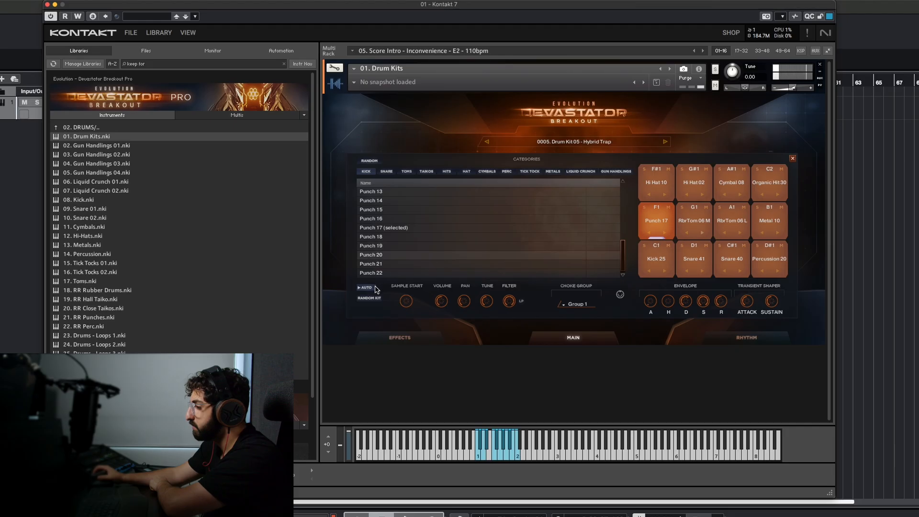
Randomize the whole drum kit and close the pad's sample browser
{"action": "left_click", "coordinate": [367, 299]}
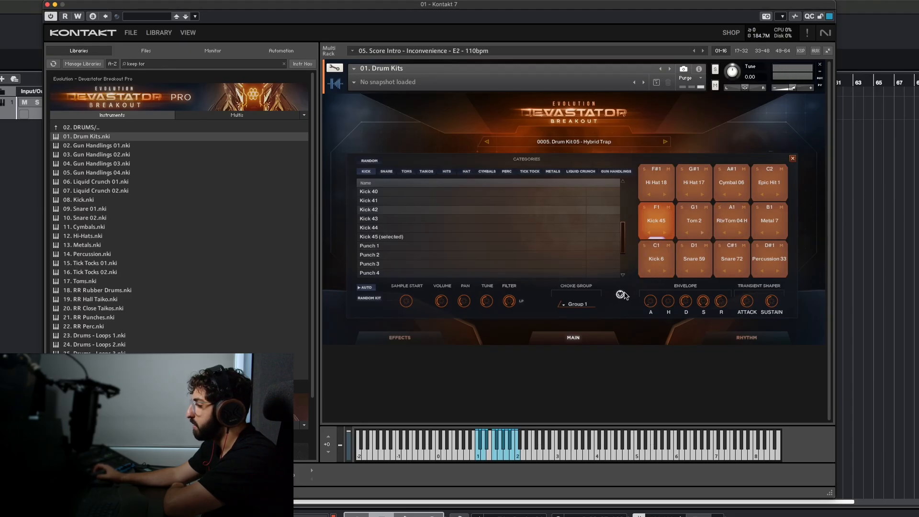
{"action": "left_click", "coordinate": [791, 156]}
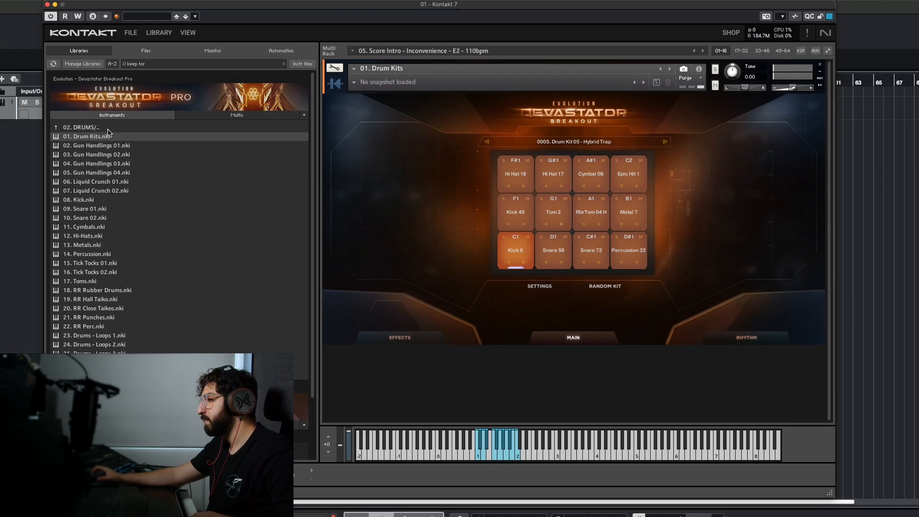
Load the Organic Hits instrument from the 01. HITS folder of Devastator Breakout Pro
{"action": "left_click", "coordinate": [75, 128]}
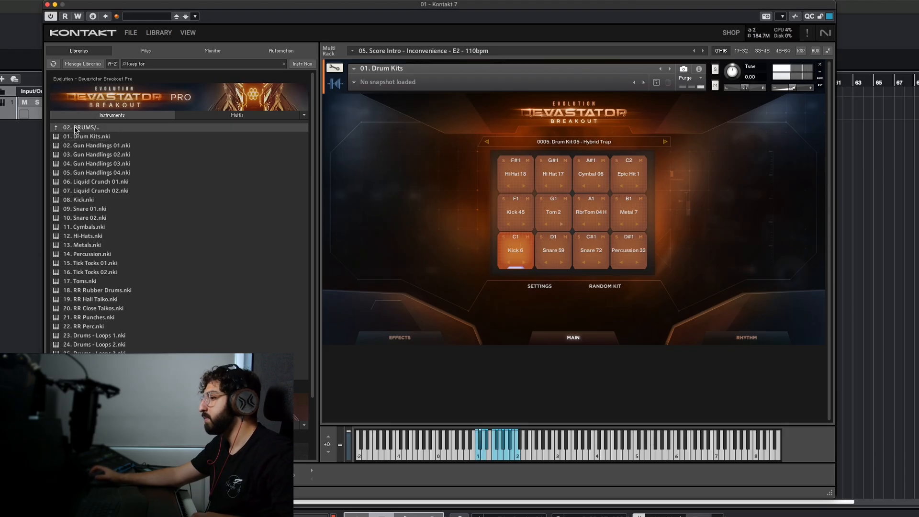
{"action": "left_click", "coordinate": [74, 127]}
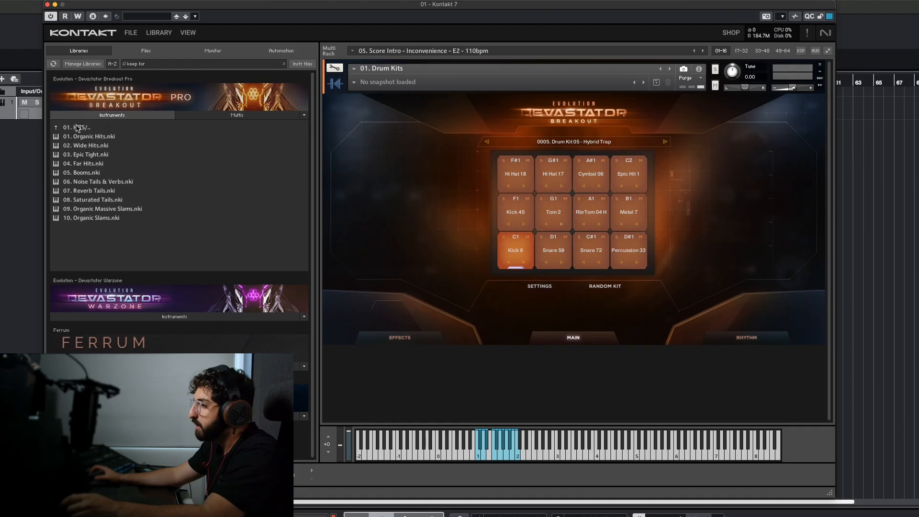
{"action": "double_click", "coordinate": [104, 138]}
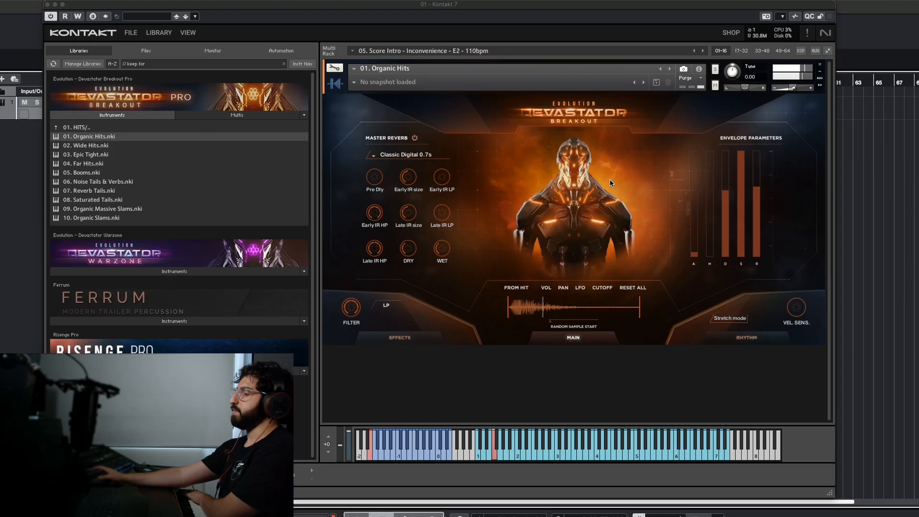
Try Stretch mode on Organic Hits and switch it back off
{"action": "left_click", "coordinate": [732, 319]}
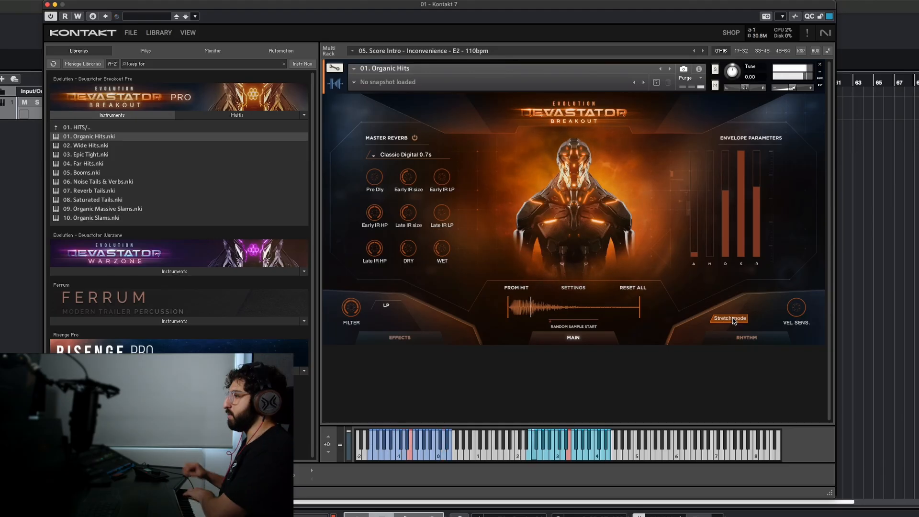
{"action": "left_click", "coordinate": [734, 320]}
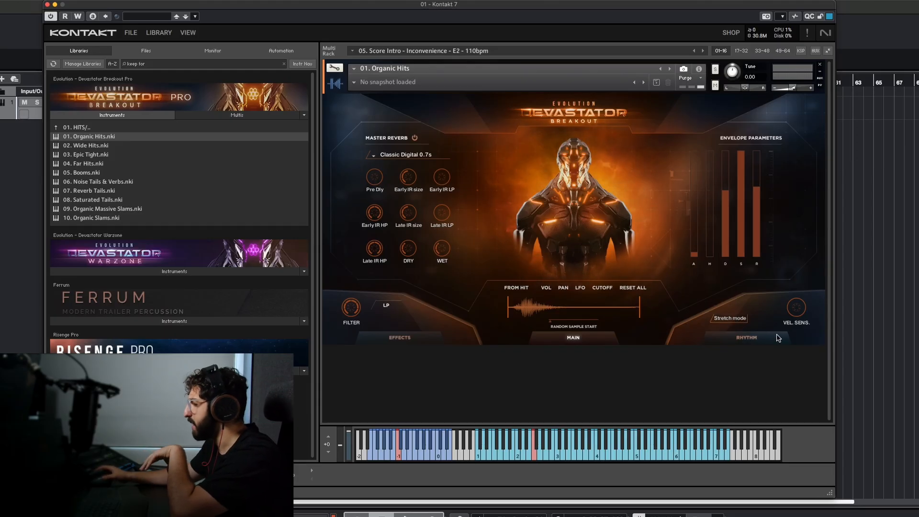
Look at the Organic Hits Rhythm and Effects pages, and check the Pan and Cutoff tables on the main page
{"action": "left_click", "coordinate": [746, 338]}
{"action": "left_click", "coordinate": [415, 338]}
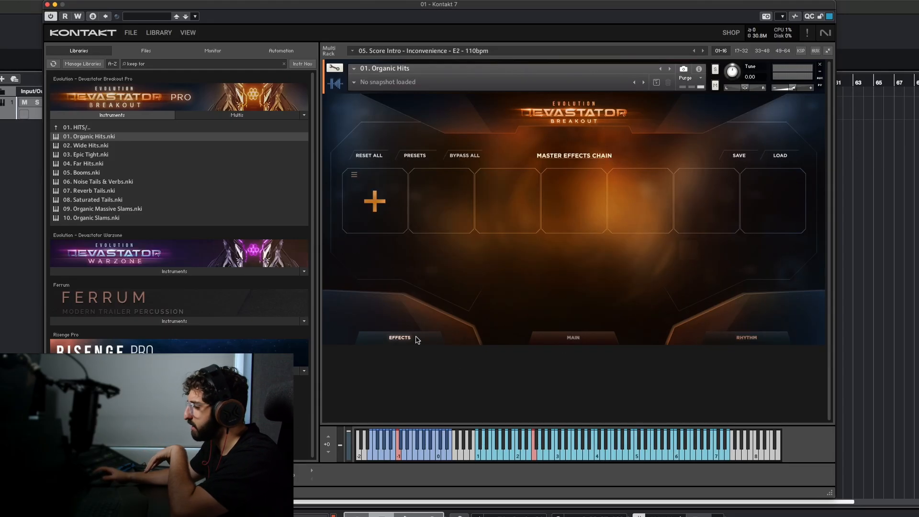
{"action": "left_click", "coordinate": [573, 338]}
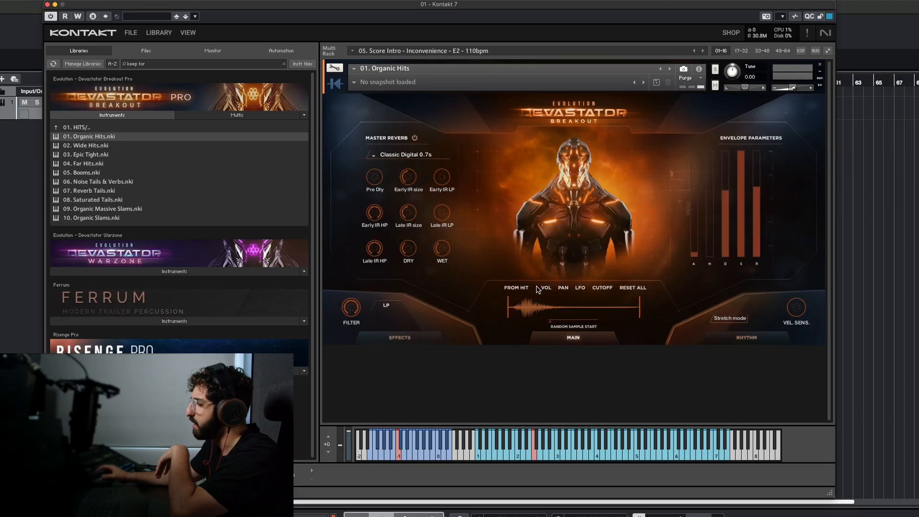
{"action": "left_click", "coordinate": [563, 288]}
{"action": "left_click", "coordinate": [602, 288]}
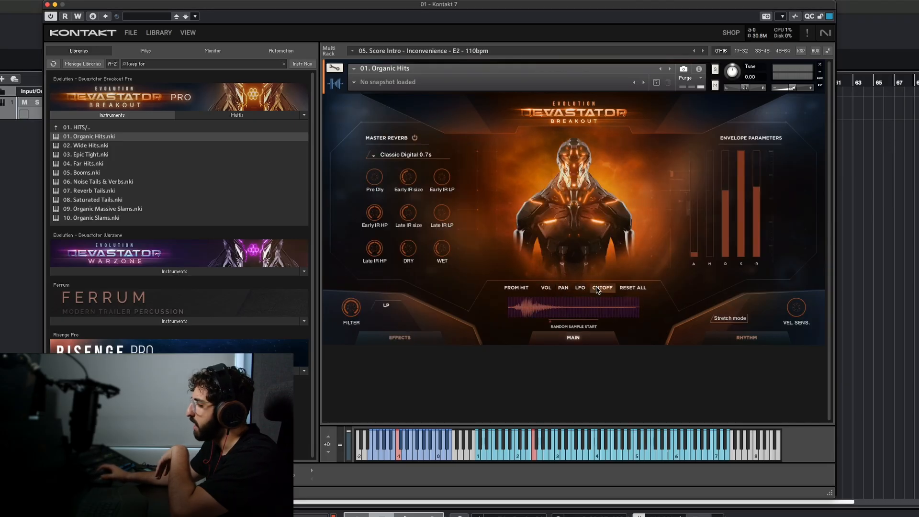
Load the Hybrid Resonations instrument from the 08. RESONANCES folder
{"action": "left_click", "coordinate": [67, 127]}
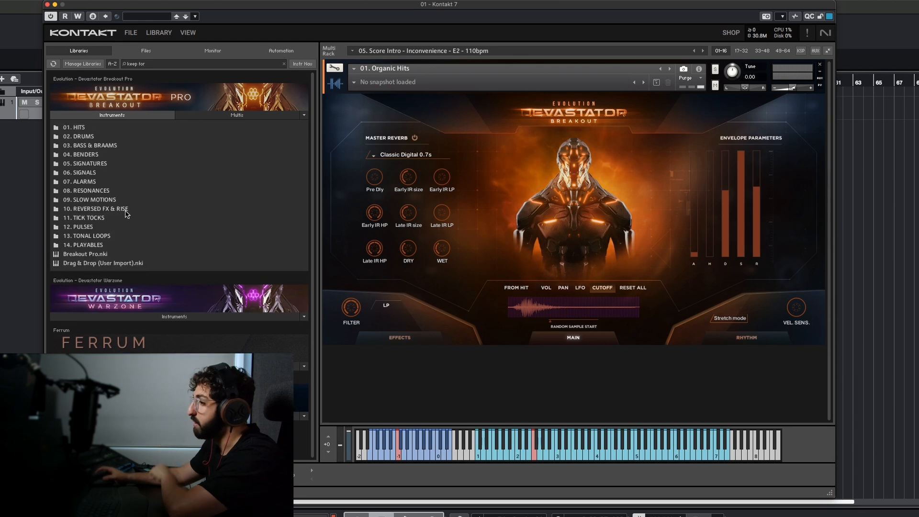
{"action": "double_click", "coordinate": [86, 191]}
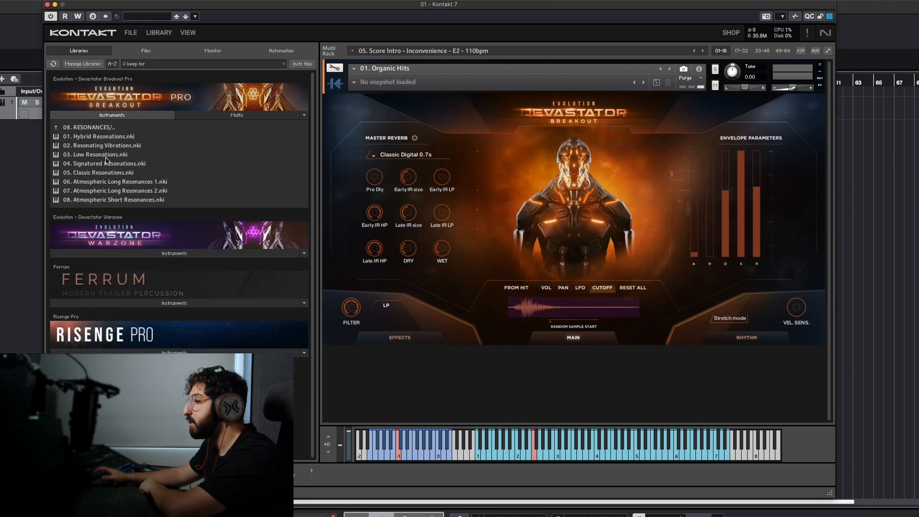
{"action": "double_click", "coordinate": [98, 136]}
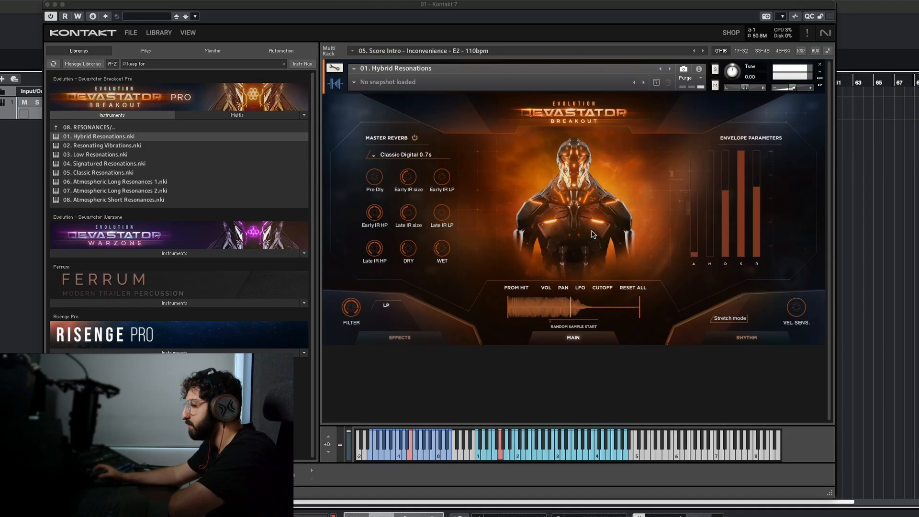
Draw freehand pan and volume curves over the Hybrid Resonations waveform
{"action": "left_click", "coordinate": [563, 288]}
{"action": "mouse_move", "coordinate": [509, 315]}
{"action": "left_mouse_down"}
{"action": "mouse_move", "coordinate": [555, 314]}
{"action": "mouse_move", "coordinate": [576, 302]}
{"action": "mouse_move", "coordinate": [599, 316]}
{"action": "mouse_move", "coordinate": [669, 314]}
{"action": "left_mouse_up"}
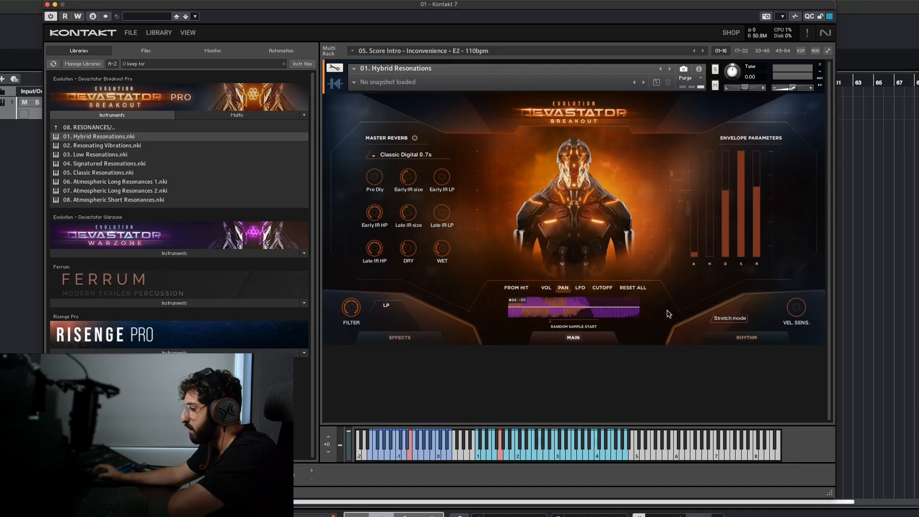
{"action": "left_click", "coordinate": [545, 288]}
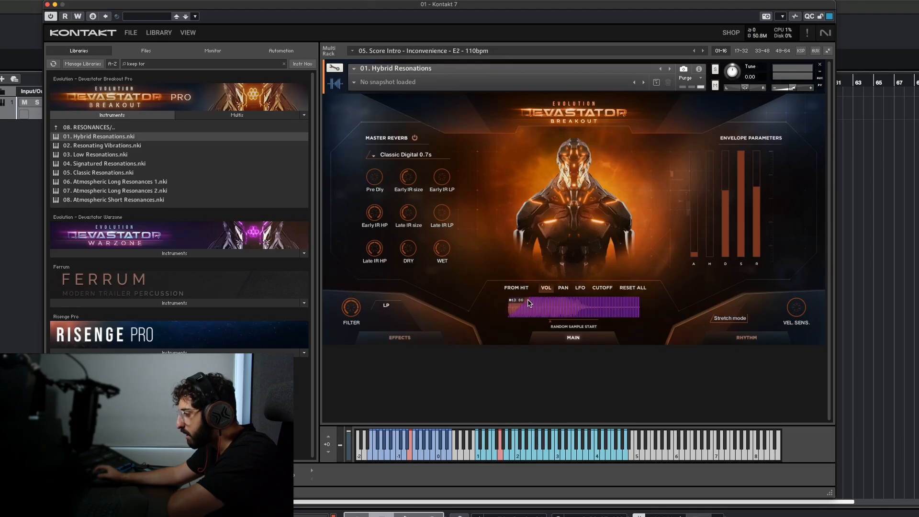
{"action": "mouse_move", "coordinate": [539, 303]}
{"action": "left_mouse_down"}
{"action": "mouse_move", "coordinate": [559, 316]}
{"action": "mouse_move", "coordinate": [567, 301]}
{"action": "mouse_move", "coordinate": [608, 316]}
{"action": "mouse_move", "coordinate": [641, 308]}
{"action": "left_mouse_up"}
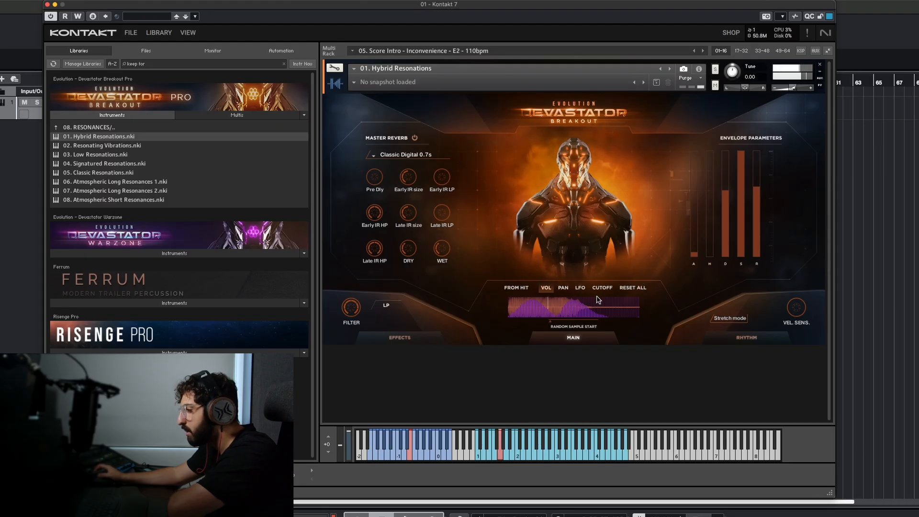
Flatten the pan curve of Hybrid Resonations and redraw its volume curve
{"action": "left_click", "coordinate": [562, 288]}
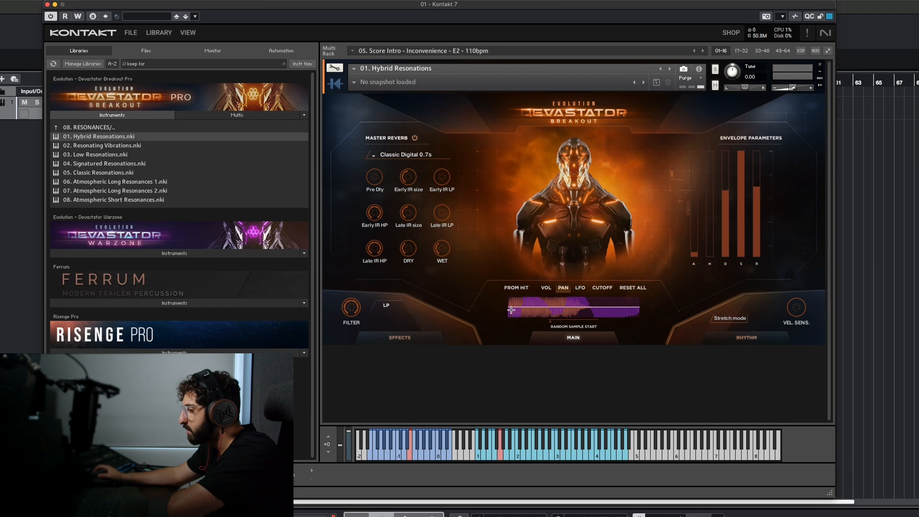
{"action": "left_click", "coordinate": [520, 305]}
{"action": "mouse_move", "coordinate": [520, 305]}
{"action": "left_mouse_down"}
{"action": "mouse_move", "coordinate": [646, 308]}
{"action": "mouse_move", "coordinate": [476, 303]}
{"action": "left_mouse_up"}
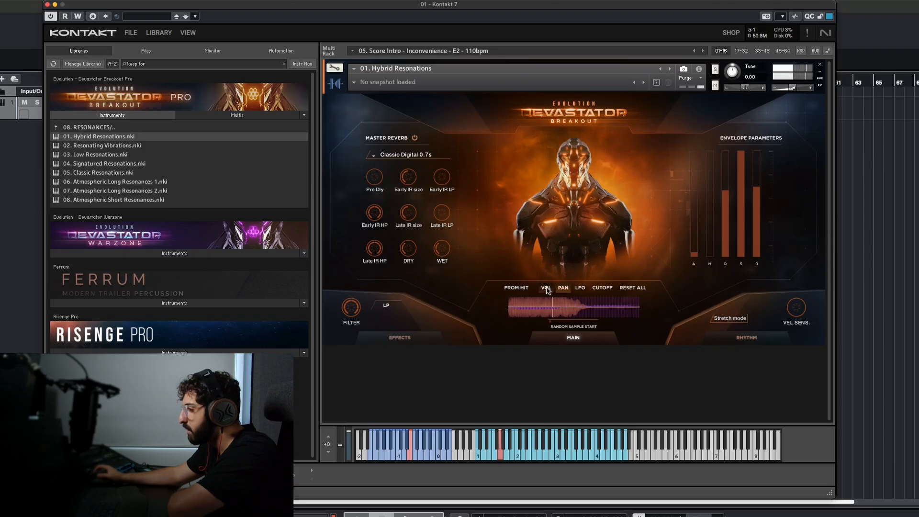
{"action": "left_click", "coordinate": [546, 288]}
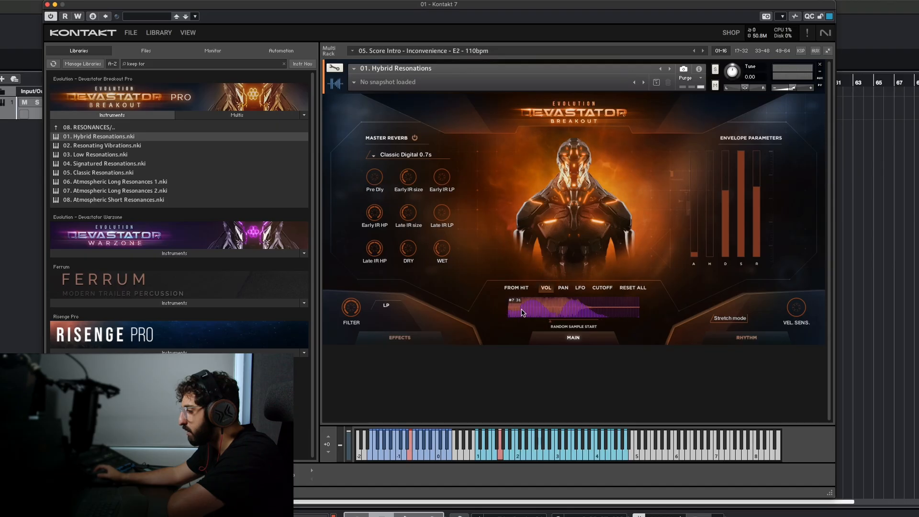
{"action": "left_click_drag", "start_coordinate": [526, 301], "coordinate": [609, 310]}
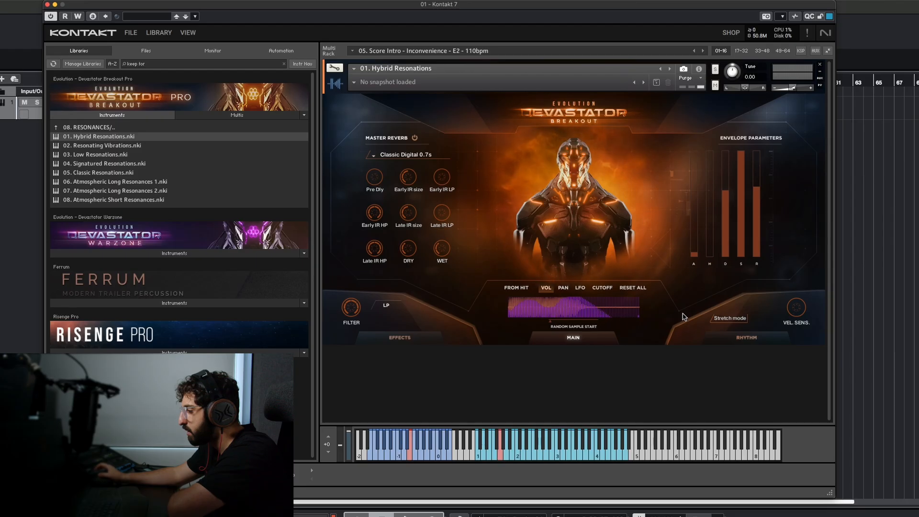
Shape the cutoff and LFO curves over the Hybrid Resonations waveform, comparing the cutoff table with the volume table
{"action": "left_click", "coordinate": [602, 288]}
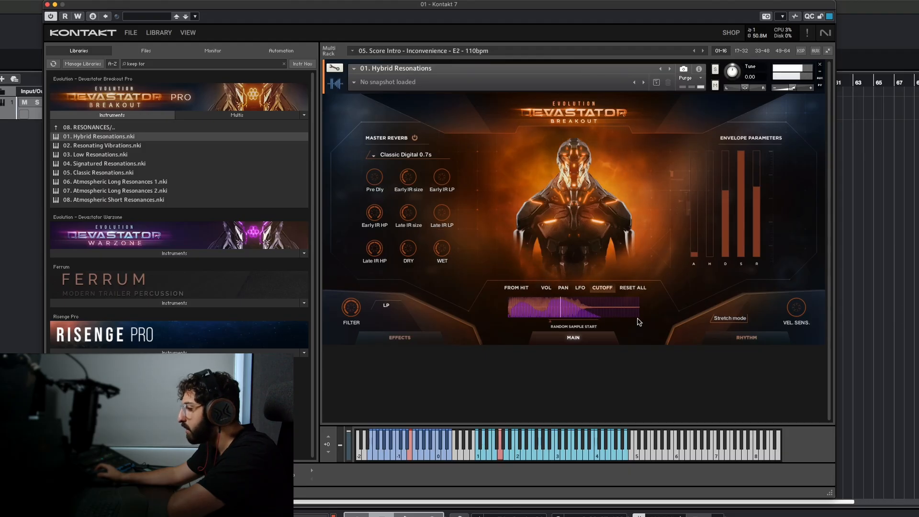
{"action": "left_click", "coordinate": [546, 288]}
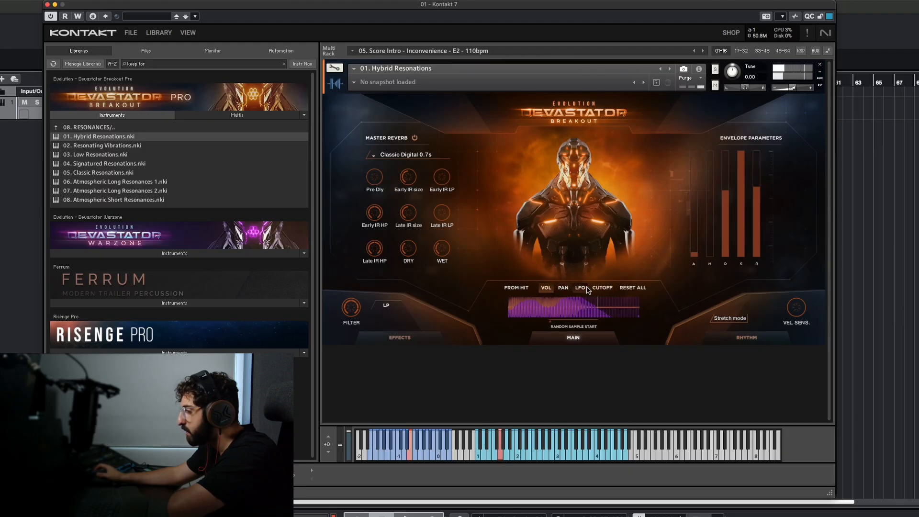
{"action": "left_click", "coordinate": [603, 288]}
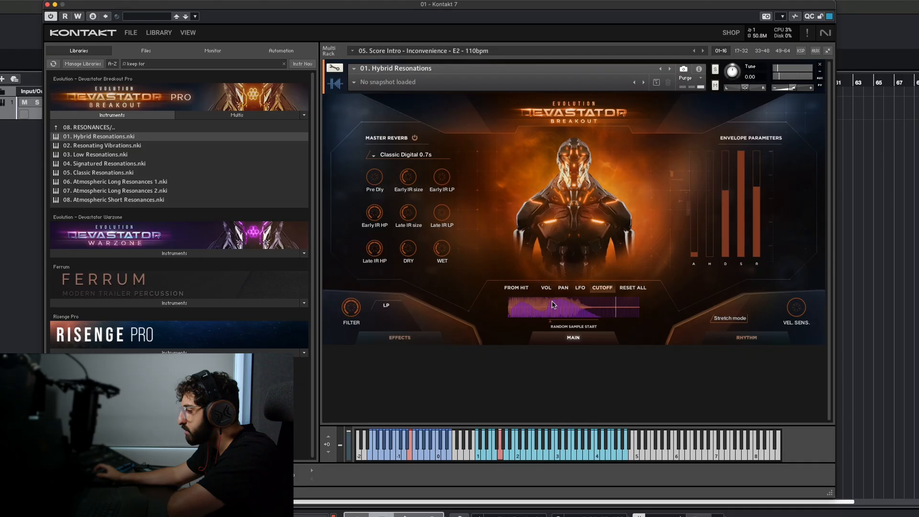
{"action": "left_click", "coordinate": [581, 289]}
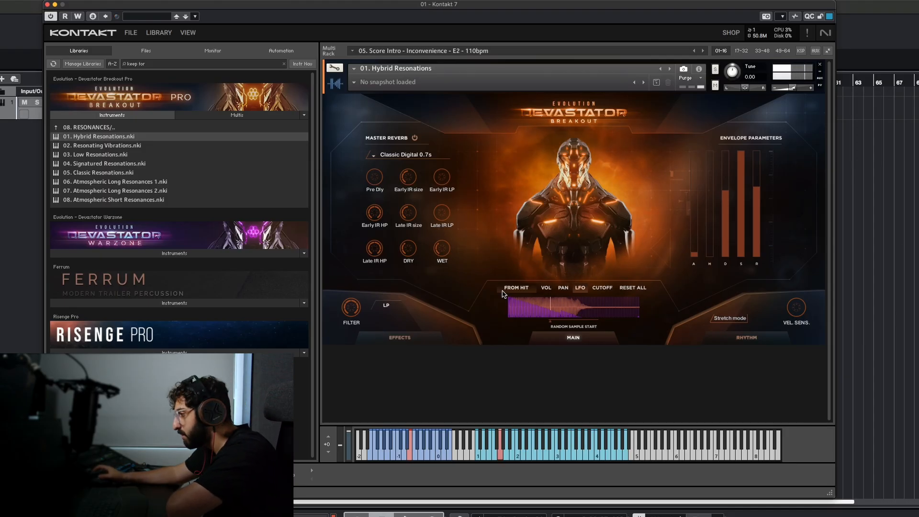
Raise the master reverb's wet level to 8.9 dB
{"action": "mouse_move", "coordinate": [410, 248]}
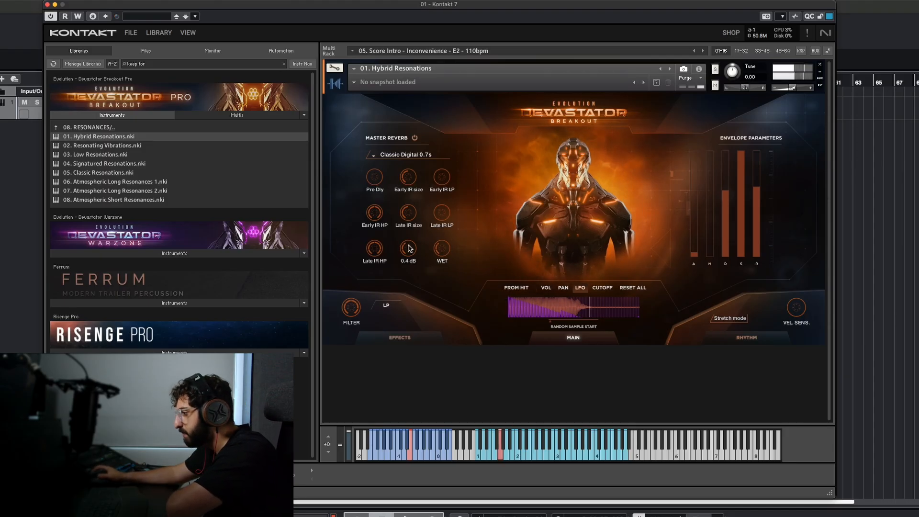
{"action": "mouse_move", "coordinate": [440, 248]}
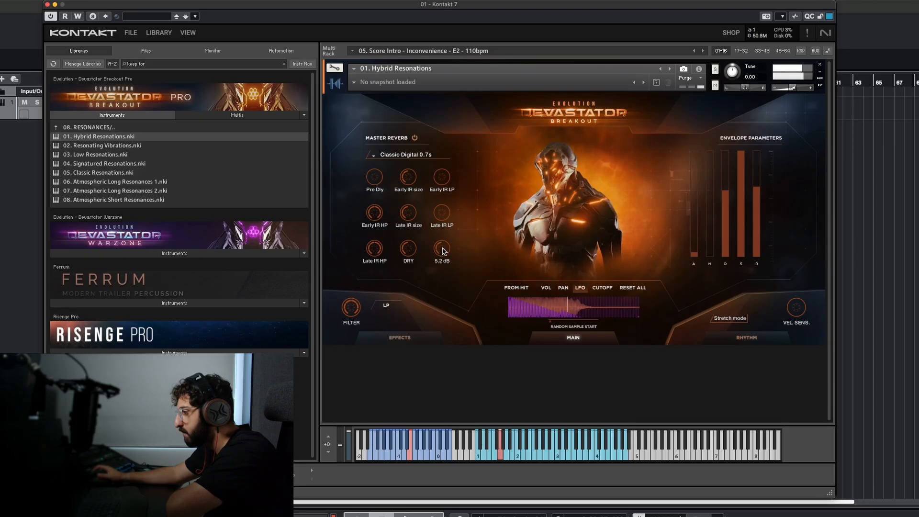
{"action": "left_click_drag", "start_coordinate": [444, 247], "coordinate": [443, 244]}
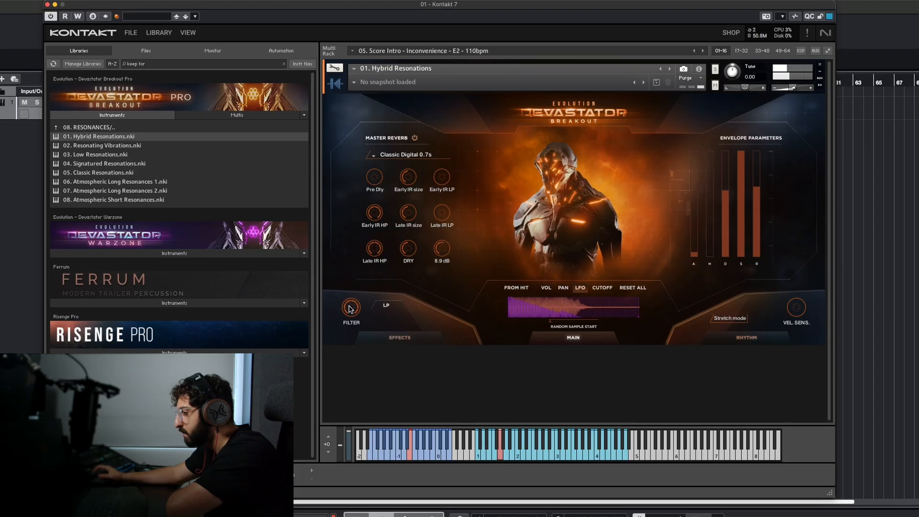
Sweep the low-pass filter down through 1.8 kHz and bring it back up
{"action": "mouse_move", "coordinate": [351, 317]}
{"action": "left_click_drag", "start_coordinate": [351, 316], "coordinate": [341, 375]}
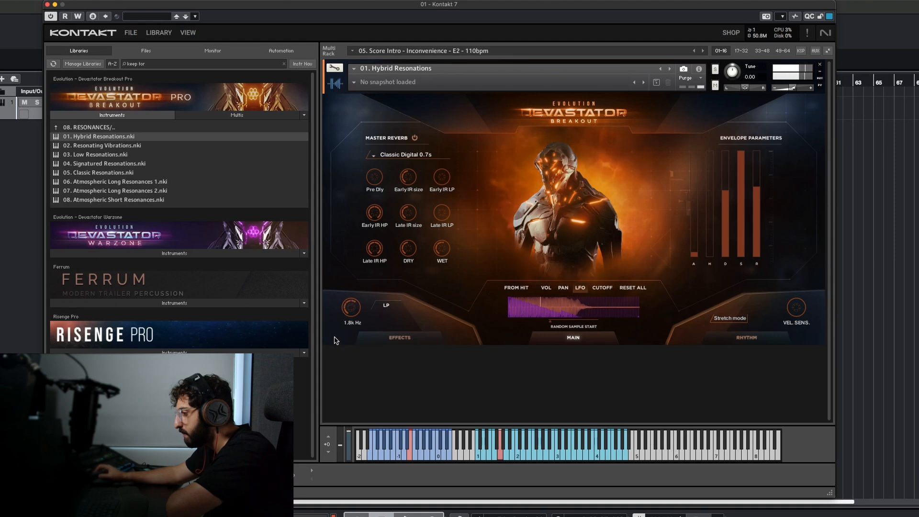
{"action": "left_click_drag", "start_coordinate": [335, 340], "coordinate": [343, 305]}
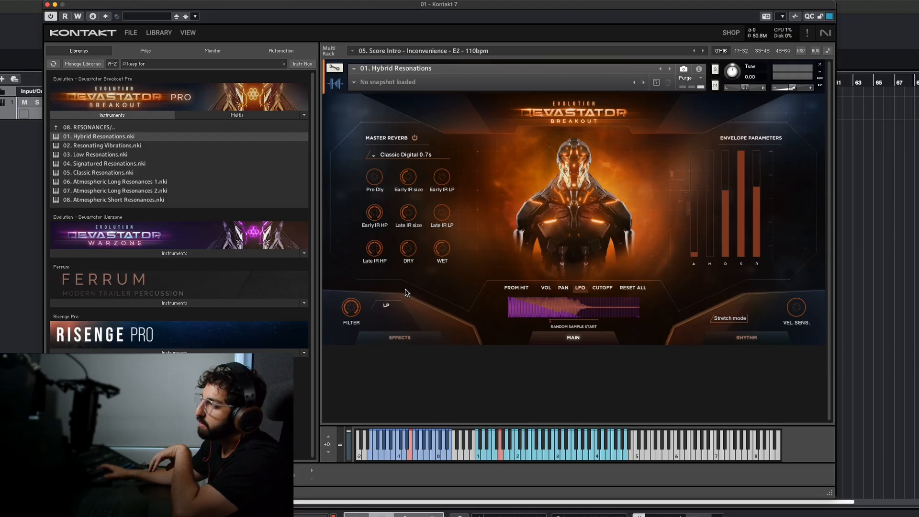
Return to the library's instrument folder list and show the Cutoff table of Hybrid Resonations
{"action": "left_click", "coordinate": [100, 126]}
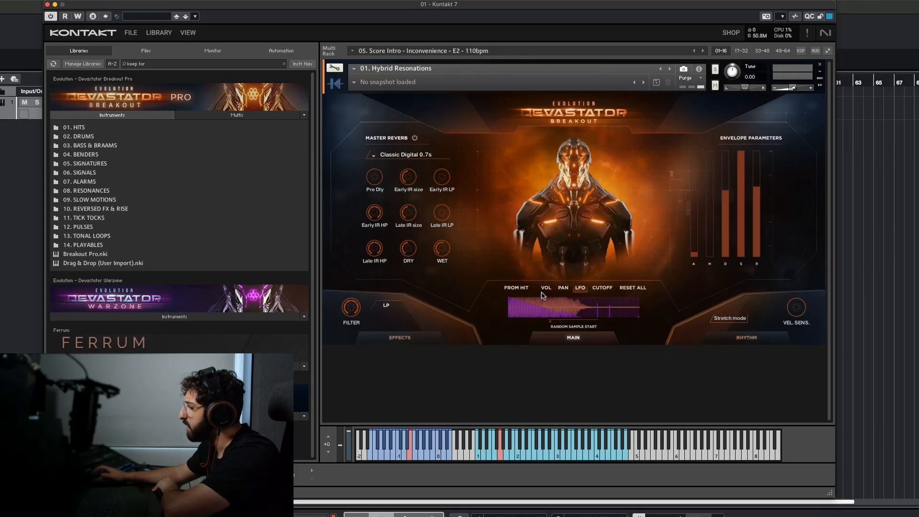
{"action": "left_click", "coordinate": [524, 289]}
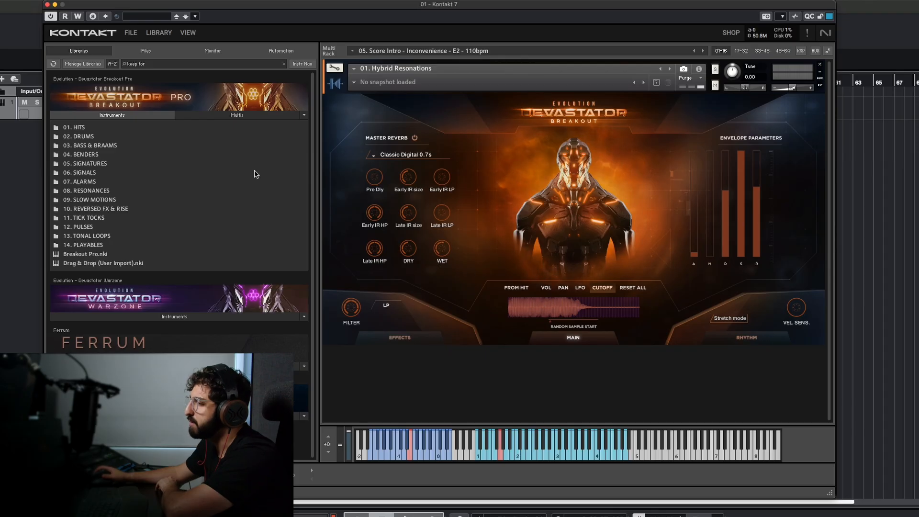
Look through the CLASSIC LOOP STEMS multis and the SIGNALS instruments, and collapse the Devastator Breakout Pro listing
{"action": "left_click", "coordinate": [240, 114]}
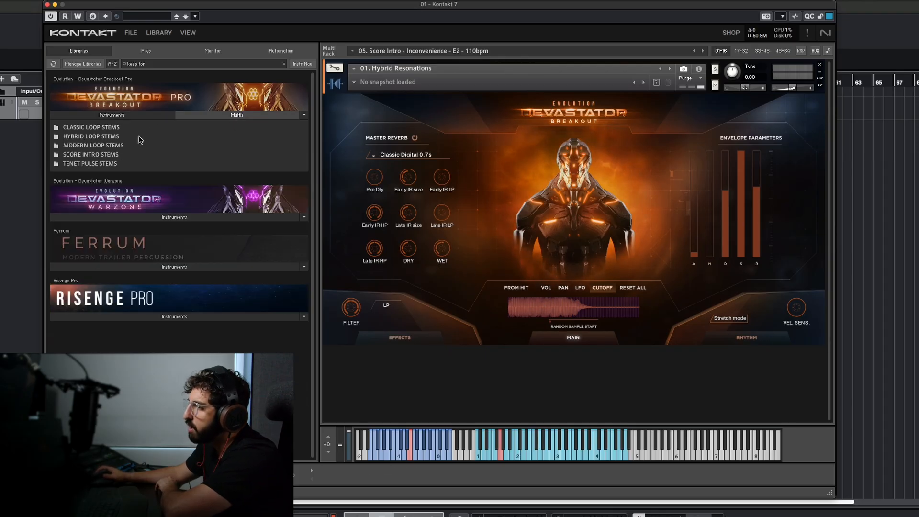
{"action": "left_click", "coordinate": [93, 128]}
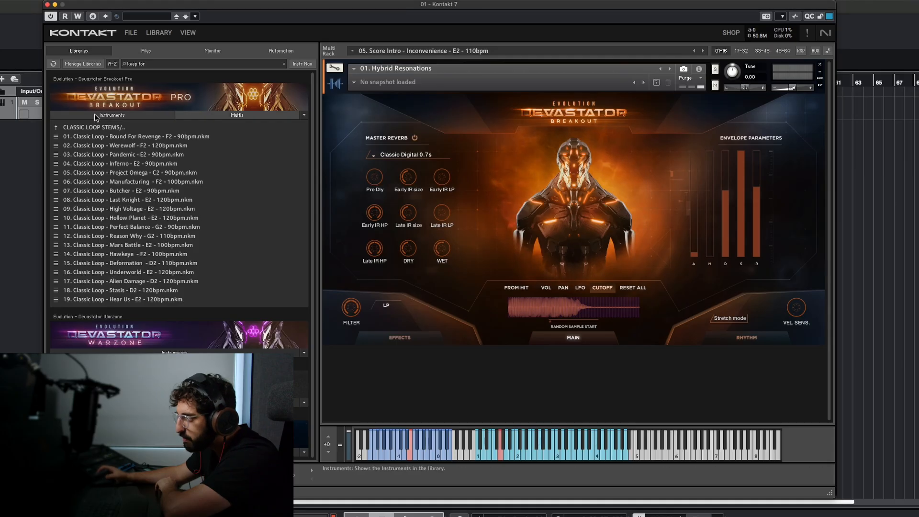
{"action": "left_click", "coordinate": [95, 117]}
{"action": "left_click", "coordinate": [120, 172]}
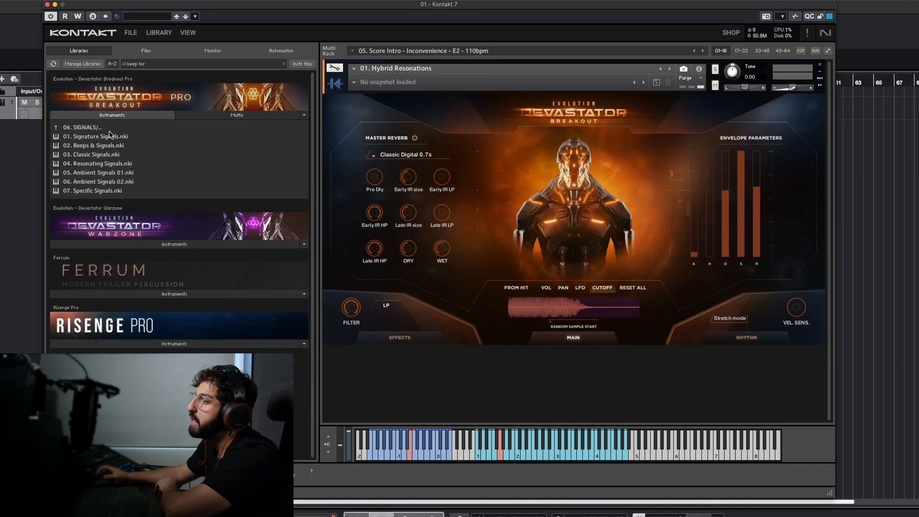
{"action": "left_click", "coordinate": [112, 115]}
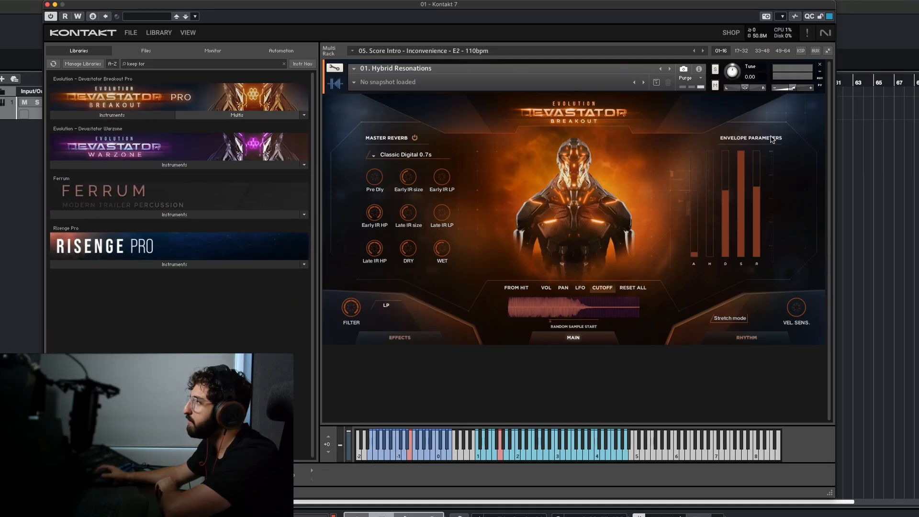